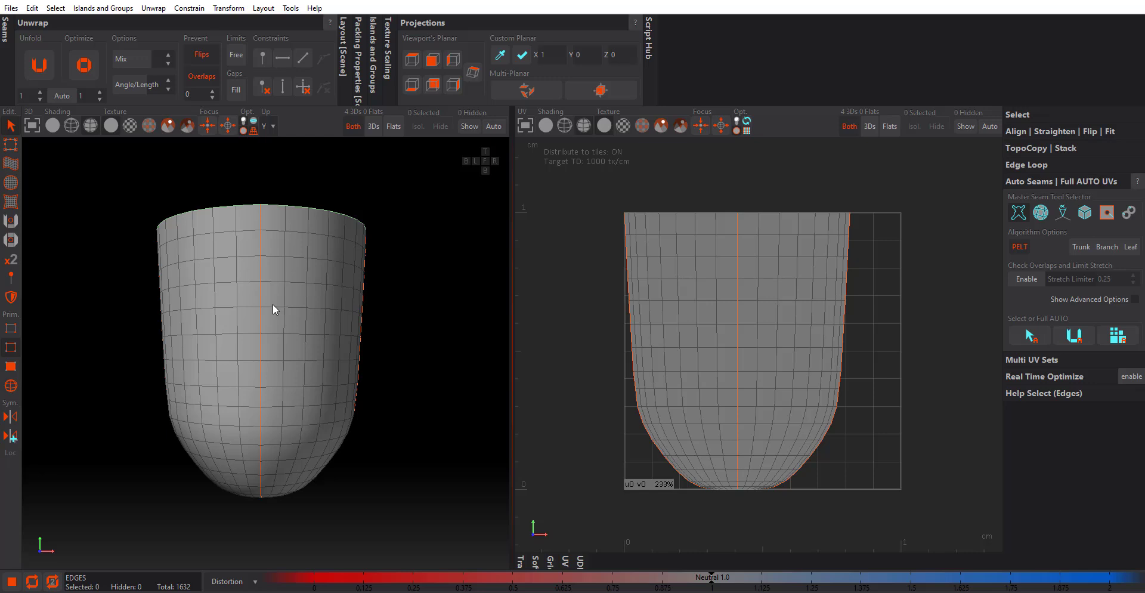
{"action": "middle_click_drag", "start_coordinate": [273, 303], "coordinate": [314, 402]}
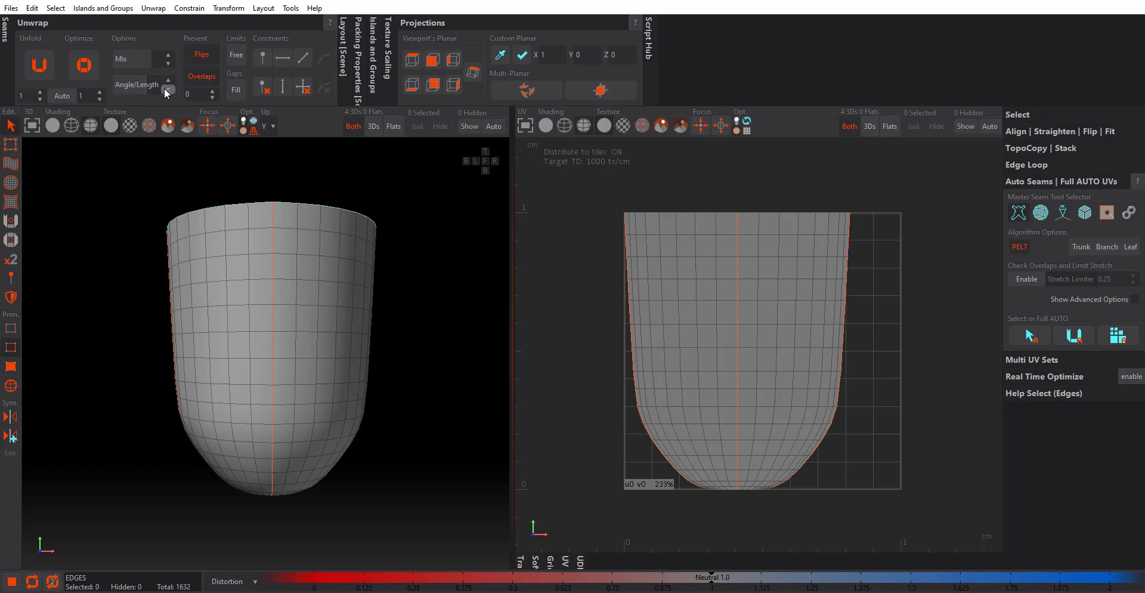
{"action": "middle_click_drag", "start_coordinate": [233, 226], "coordinate": [225, 231], "text": "alt"}
{"action": "middle_click_drag", "start_coordinate": [237, 267], "coordinate": [244, 268], "text": "alt"}
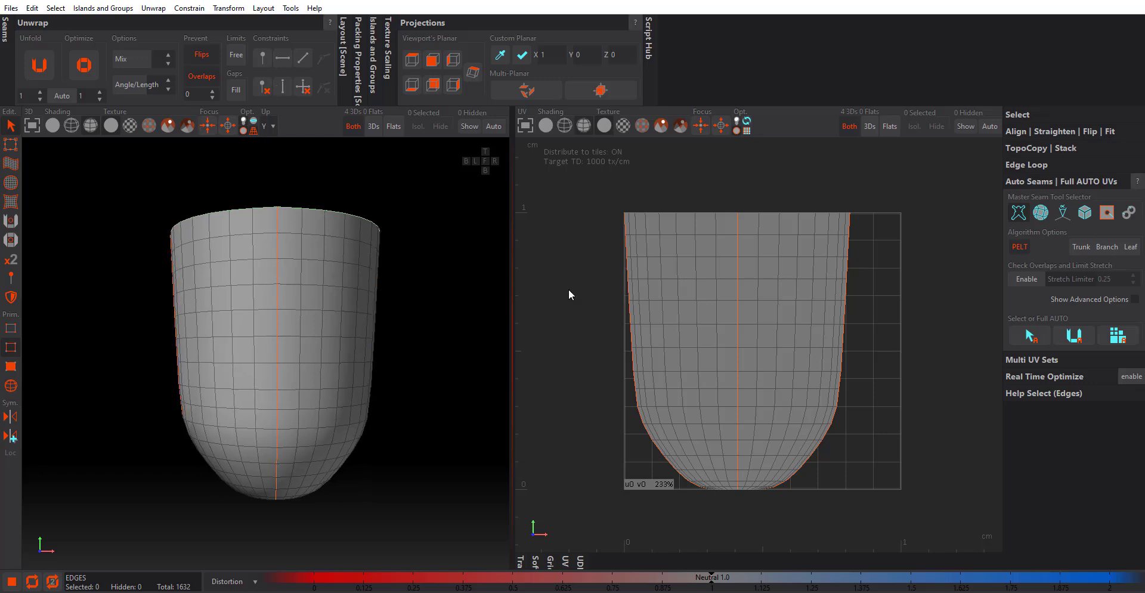
{"action": "mouse_move", "coordinate": [779, 228]}
{"action": "middle_mouse_down", "text": "alt"}
{"action": "mouse_move", "coordinate": [807, 234]}
{"action": "mouse_move", "coordinate": [791, 230]}
{"action": "middle_mouse_up", "text": "alt"}
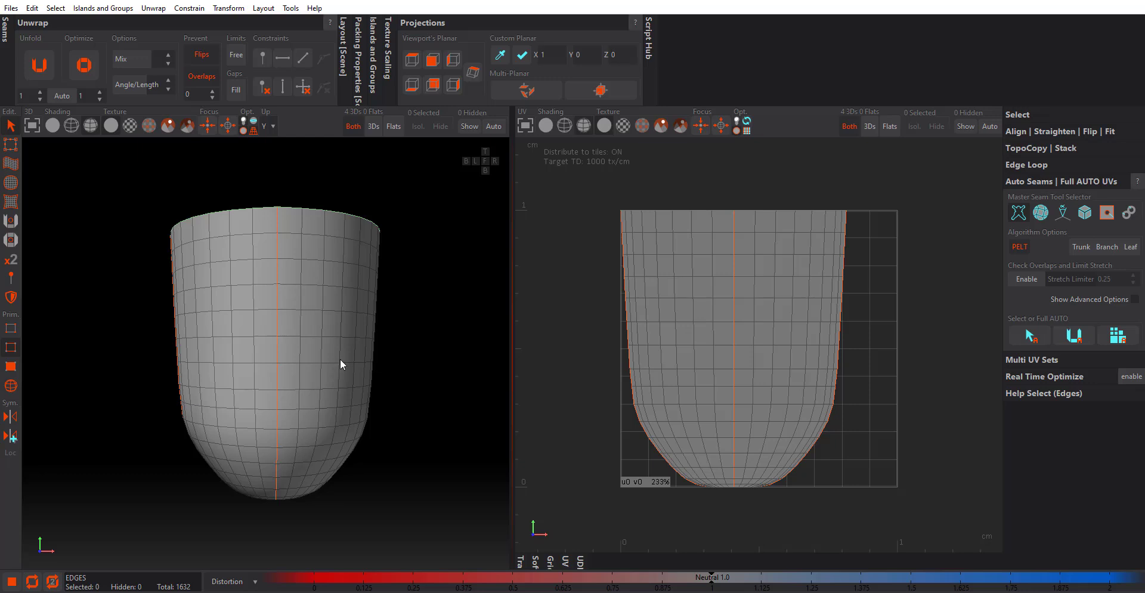
{"action": "mouse_move", "coordinate": [396, 370]}
{"action": "middle_mouse_down", "text": "alt"}
{"action": "mouse_move", "coordinate": [410, 374]}
{"action": "mouse_move", "coordinate": [401, 371]}
{"action": "middle_mouse_up", "text": "alt"}
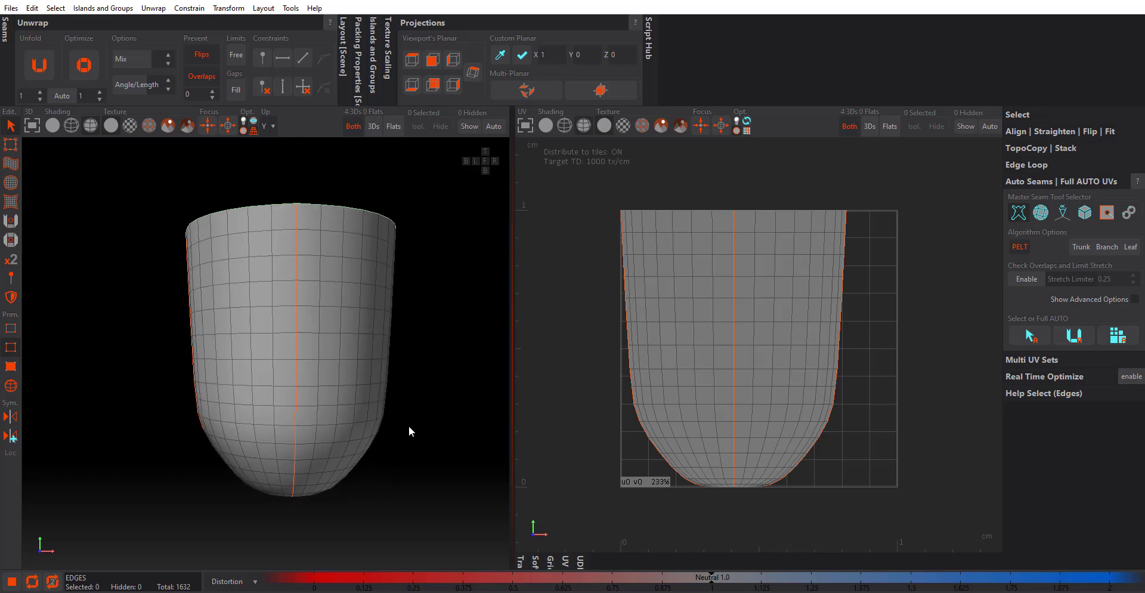
{"action": "middle_click_drag", "start_coordinate": [409, 427], "coordinate": [404, 427], "text": "alt"}
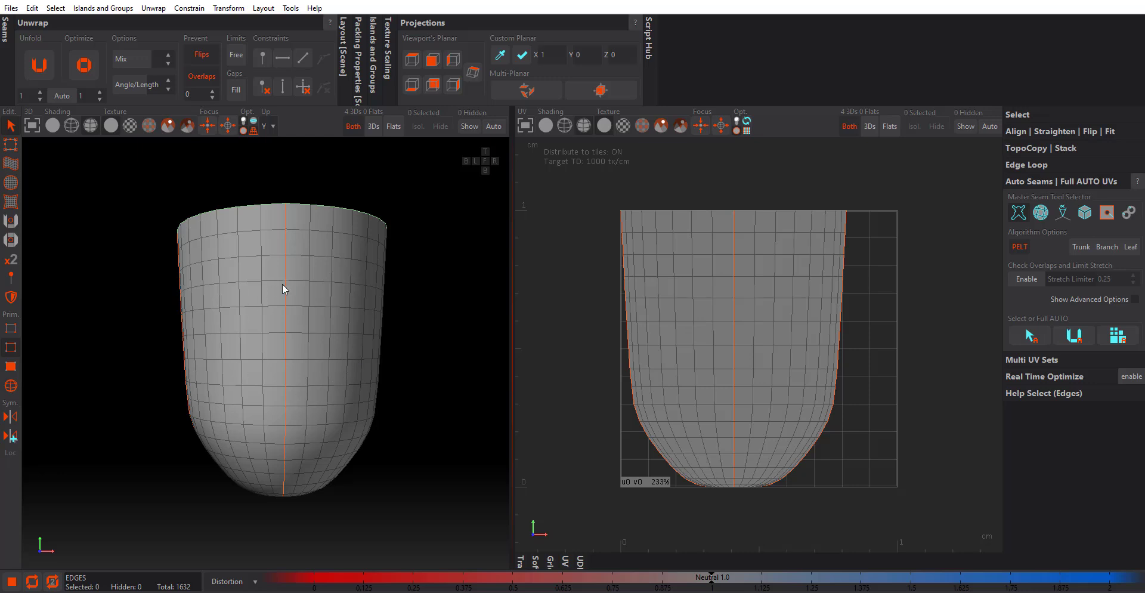
{"action": "middle_click_drag", "start_coordinate": [226, 343], "coordinate": [294, 327], "text": "alt"}
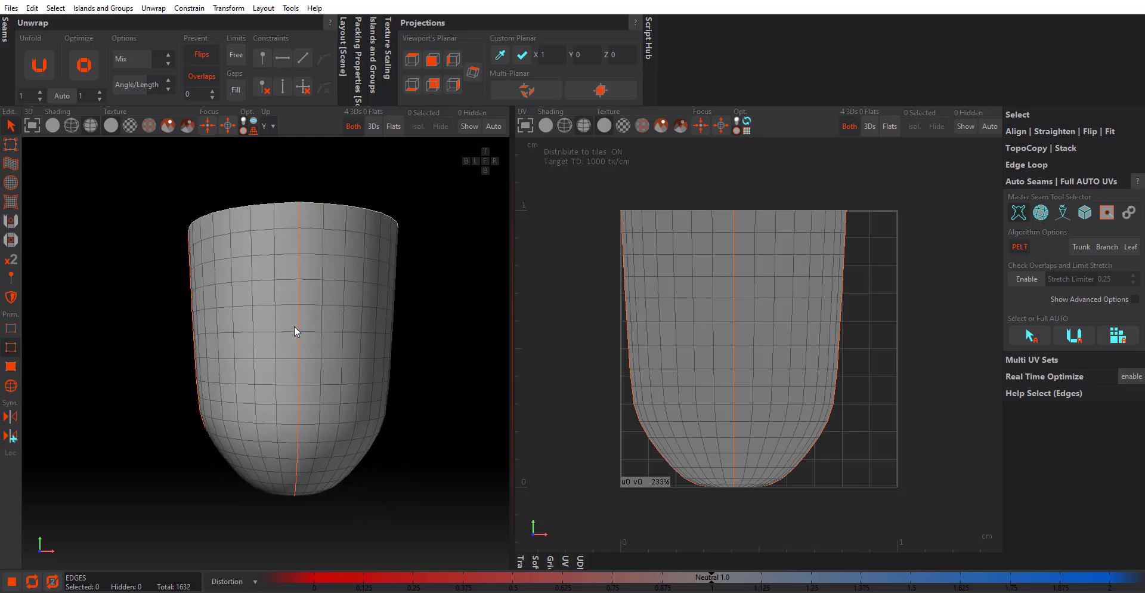
{"action": "middle_click_drag", "start_coordinate": [692, 317], "coordinate": [715, 314], "text": "alt"}
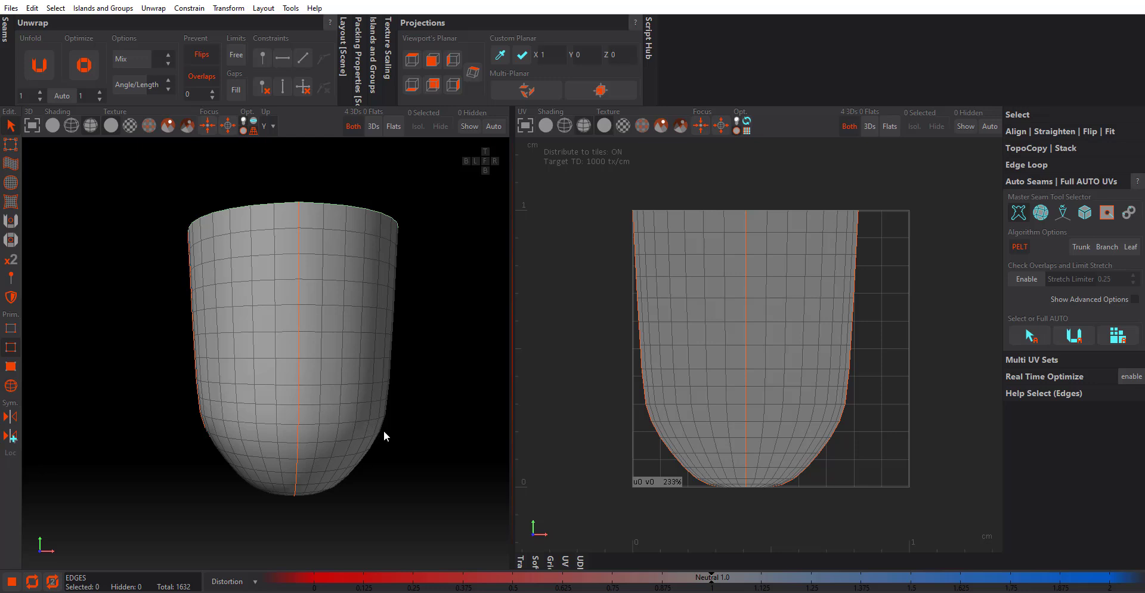
{"action": "left_click_drag", "start_coordinate": [384, 431], "coordinate": [382, 431], "text": "alt"}
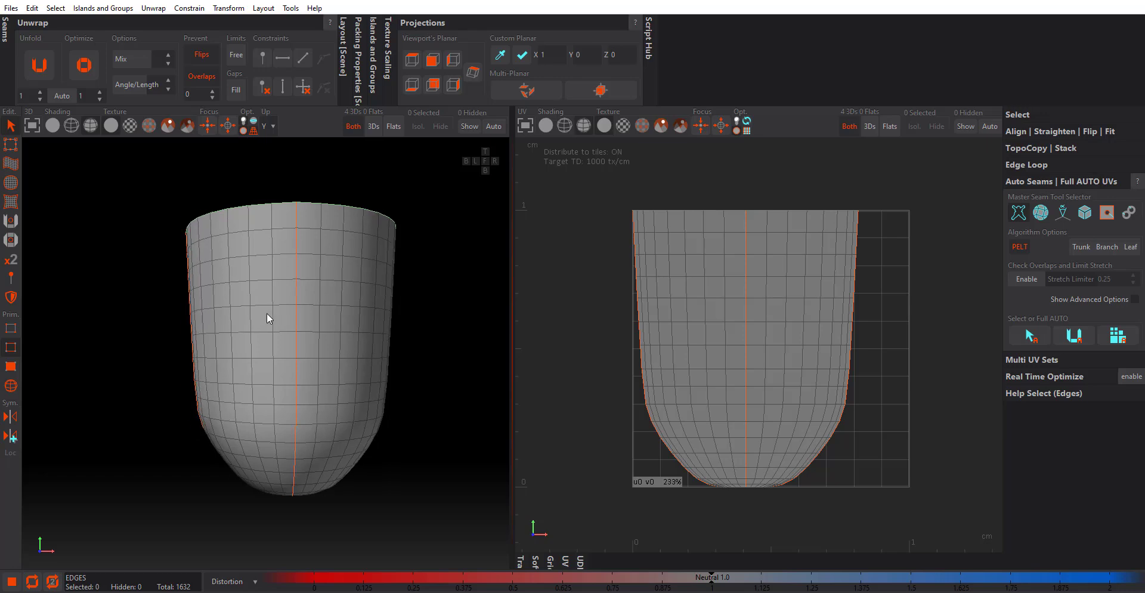
{"action": "middle_click_drag", "start_coordinate": [267, 312], "coordinate": [234, 300], "text": "alt"}
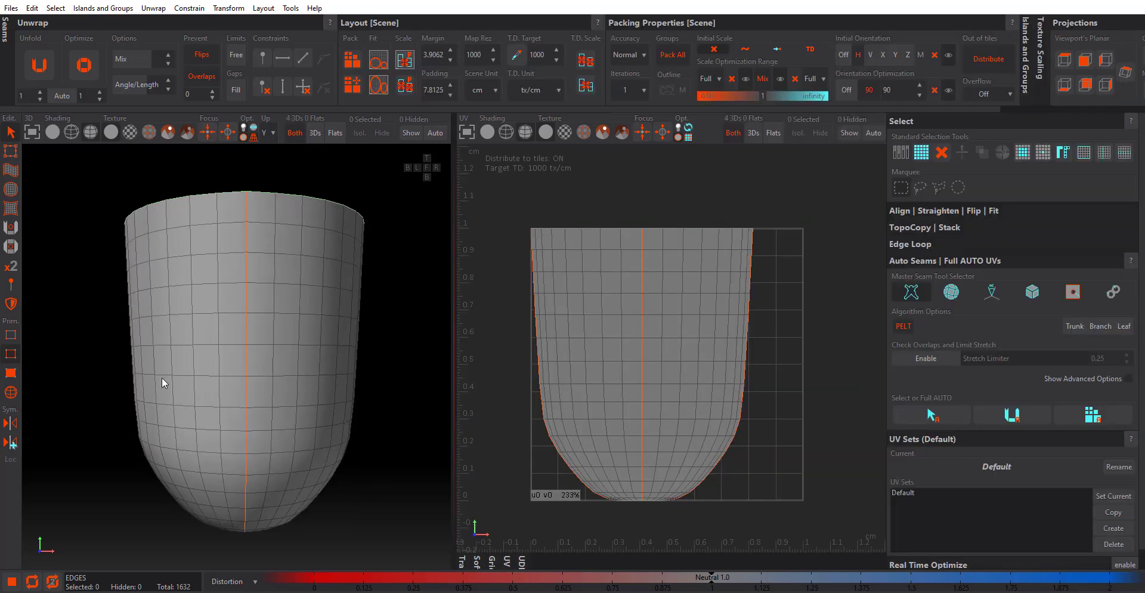
{"action": "mouse_move", "coordinate": [162, 377]}
{"action": "middle_mouse_down", "text": "alt"}
{"action": "mouse_move", "coordinate": [184, 379]}
{"action": "mouse_move", "coordinate": [161, 389]}
{"action": "mouse_move", "coordinate": [163, 364]}
{"action": "mouse_move", "coordinate": [160, 373]}
{"action": "middle_mouse_up", "text": "alt"}
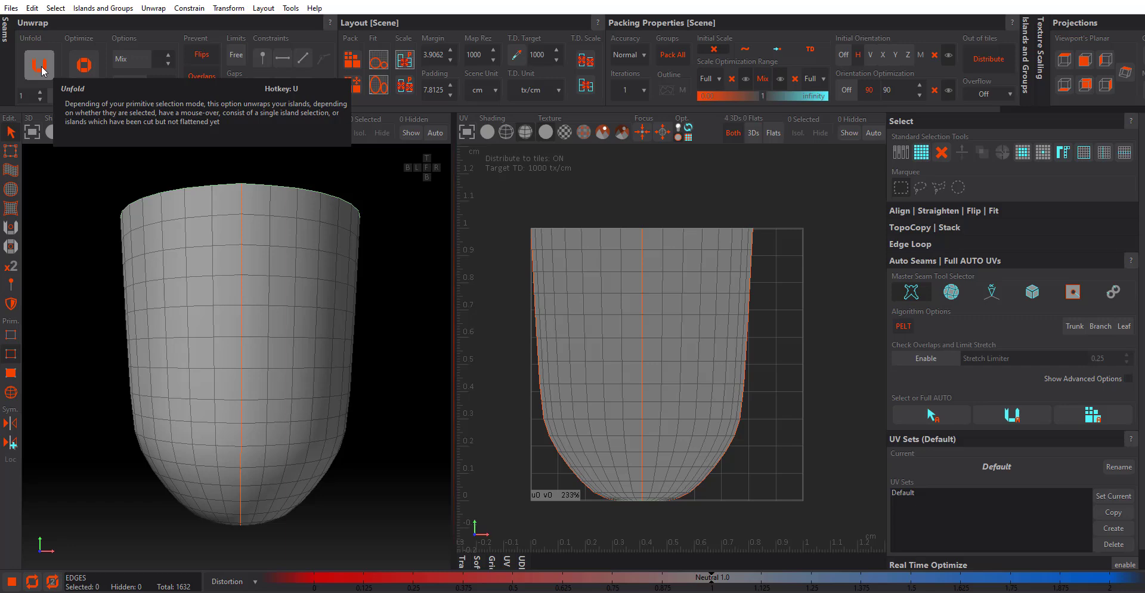
Unfold the cut islands of the cup mesh in edge mode, and unflatten them again.
{"action": "left_click", "coordinate": [40, 67]}
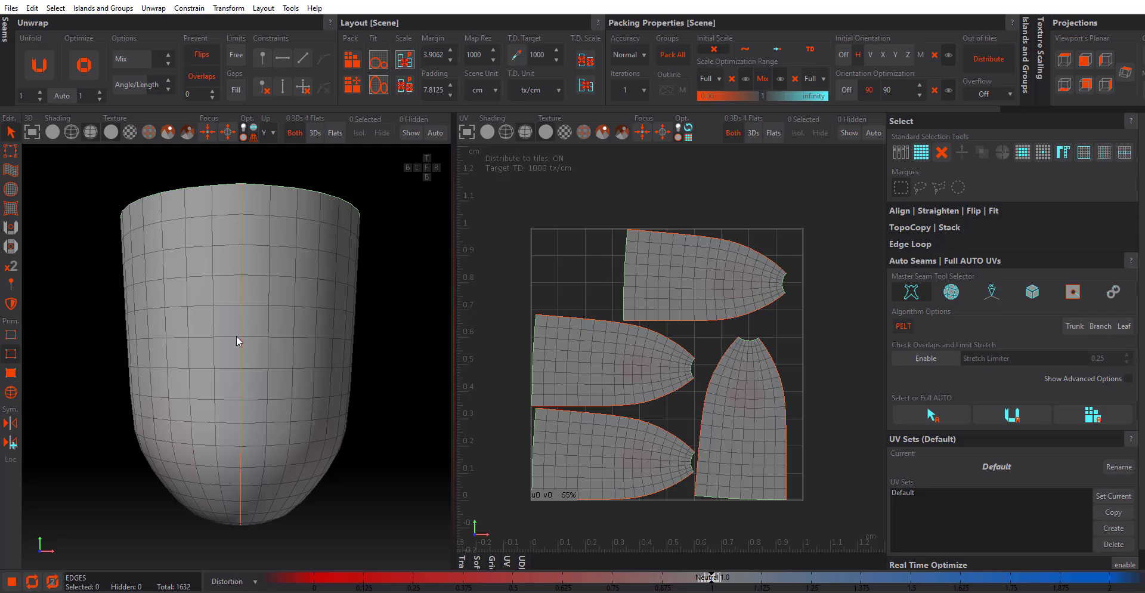
{"action": "left_click", "coordinate": [153, 9]}
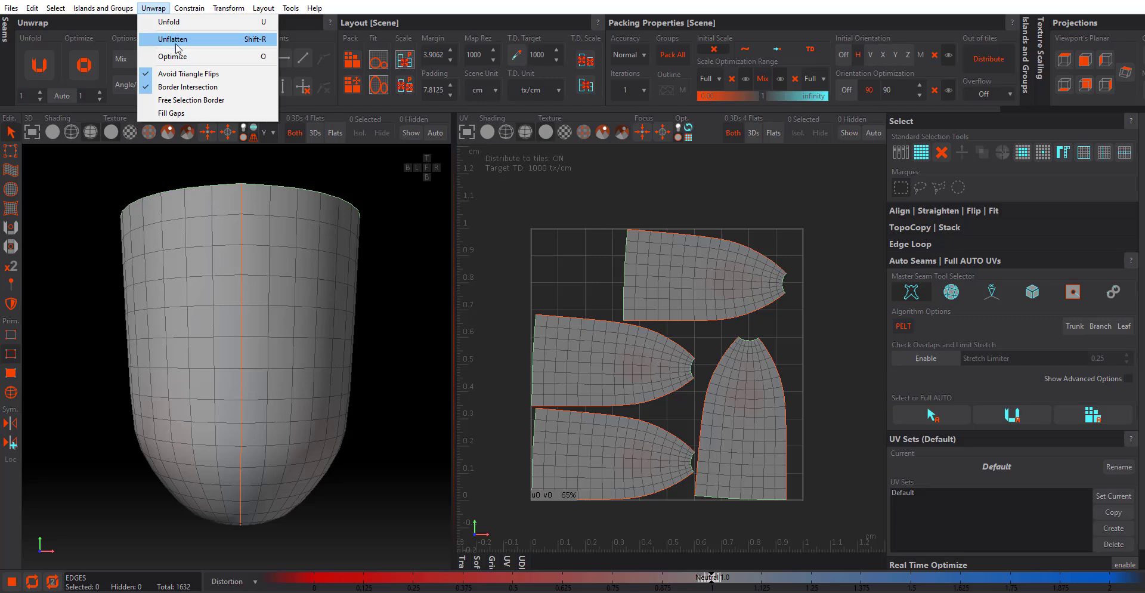
{"action": "left_click", "coordinate": [245, 42]}
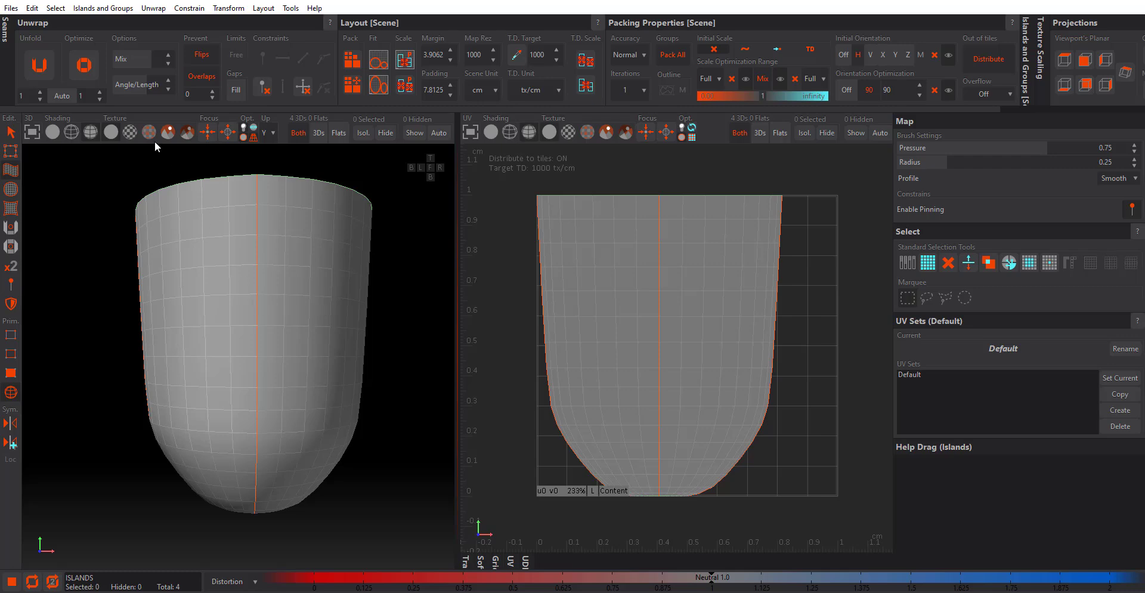
Unfold the four cup islands in island mode and optimize the resulting UV layout.
{"action": "left_click", "coordinate": [45, 78]}
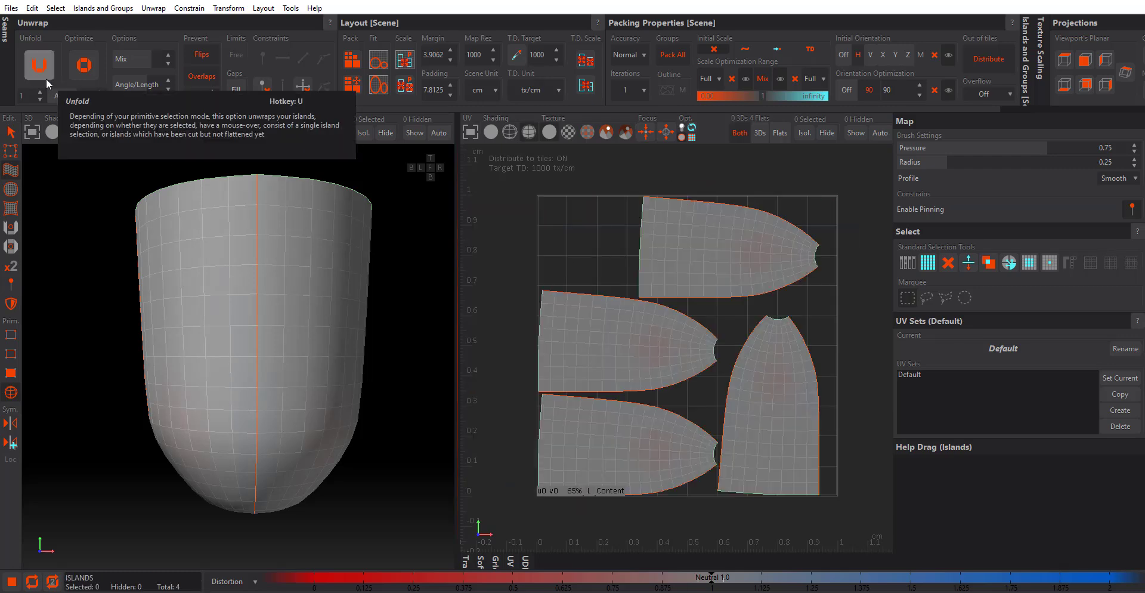
{"action": "left_click", "coordinate": [84, 72]}
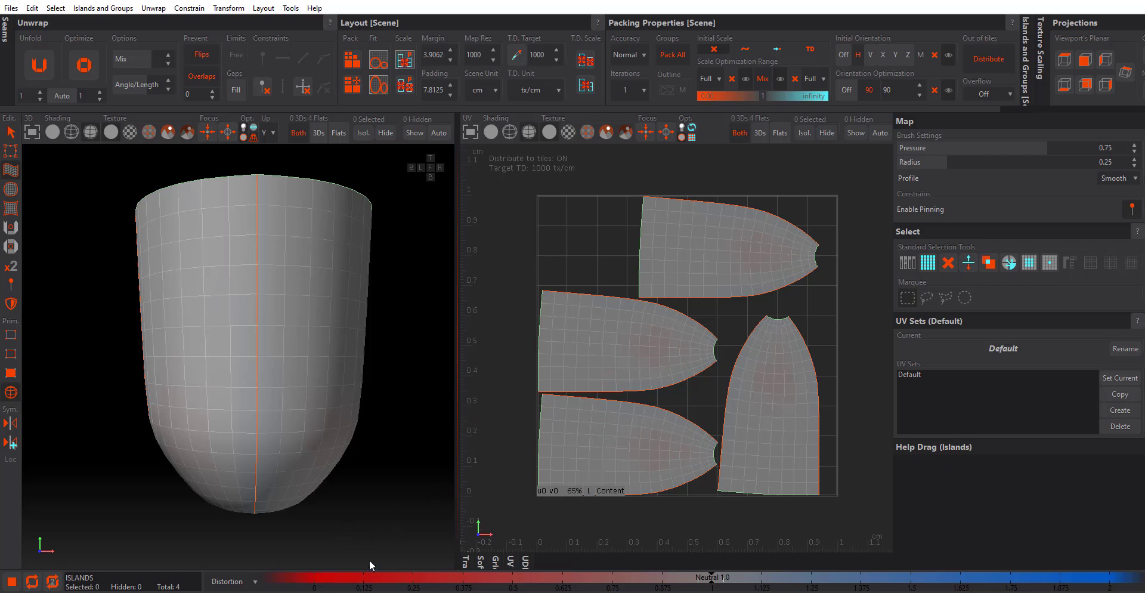
{"action": "mouse_move", "coordinate": [339, 583]}
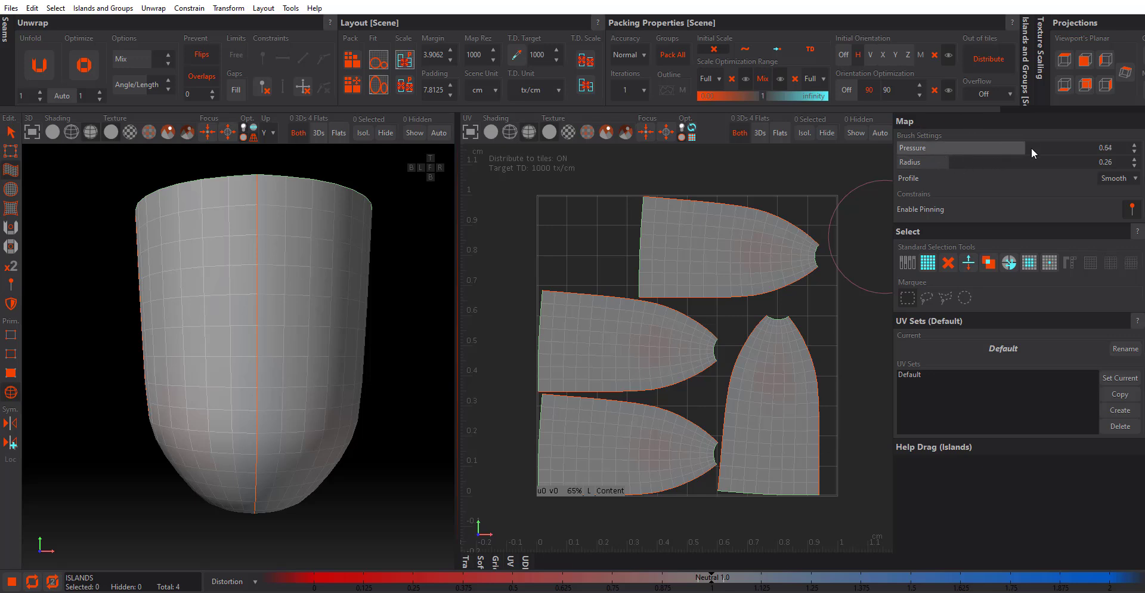
Set the Drag brush to pressure 0.56 and radius 0.23, and distort both ends of the uppermost UV island with it.
{"action": "left_click_drag", "start_coordinate": [1019, 148], "coordinate": [1021, 146]}
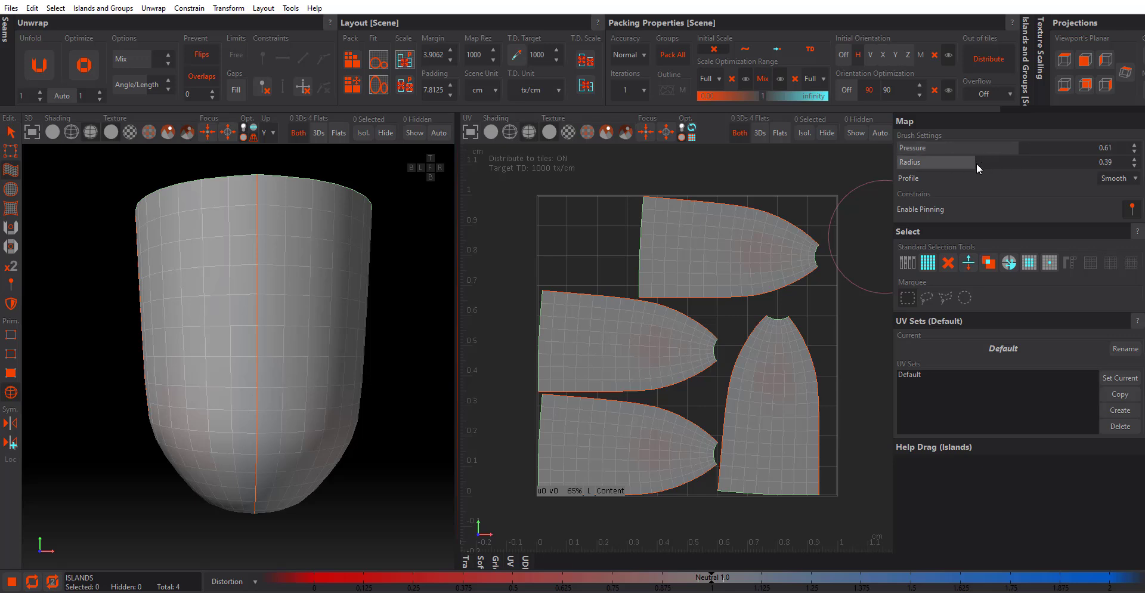
{"action": "left_click", "coordinate": [943, 163]}
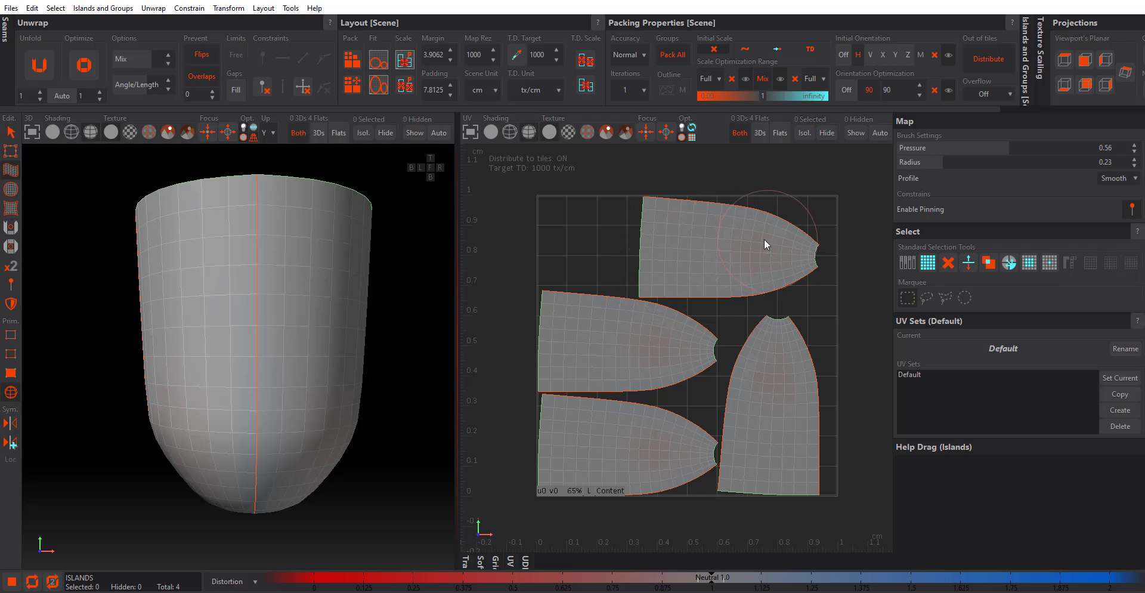
{"action": "mouse_move", "coordinate": [765, 231]}
{"action": "left_mouse_down"}
{"action": "mouse_move", "coordinate": [805, 238]}
{"action": "mouse_move", "coordinate": [827, 285]}
{"action": "mouse_move", "coordinate": [815, 235]}
{"action": "mouse_move", "coordinate": [788, 232]}
{"action": "left_mouse_up"}
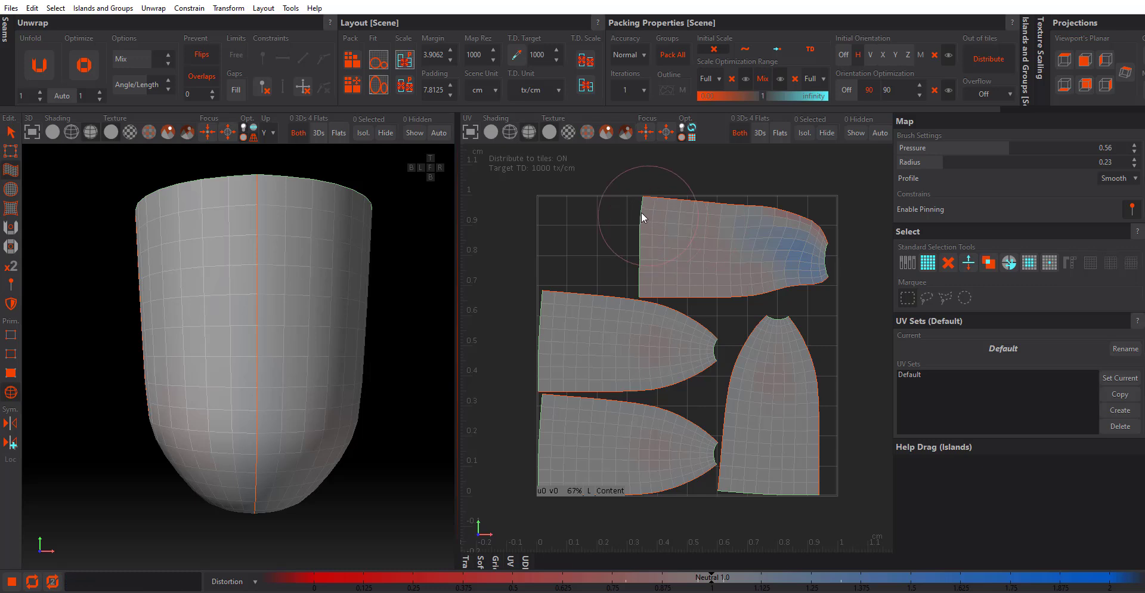
{"action": "mouse_move", "coordinate": [642, 212]}
{"action": "left_mouse_down"}
{"action": "mouse_move", "coordinate": [649, 206]}
{"action": "mouse_move", "coordinate": [630, 237]}
{"action": "mouse_move", "coordinate": [646, 271]}
{"action": "mouse_move", "coordinate": [617, 250]}
{"action": "mouse_move", "coordinate": [630, 224]}
{"action": "mouse_move", "coordinate": [616, 222]}
{"action": "mouse_move", "coordinate": [619, 204]}
{"action": "mouse_move", "coordinate": [636, 223]}
{"action": "mouse_move", "coordinate": [609, 255]}
{"action": "mouse_move", "coordinate": [634, 278]}
{"action": "mouse_move", "coordinate": [606, 241]}
{"action": "mouse_move", "coordinate": [620, 207]}
{"action": "mouse_move", "coordinate": [609, 256]}
{"action": "mouse_move", "coordinate": [631, 274]}
{"action": "mouse_move", "coordinate": [658, 239]}
{"action": "mouse_move", "coordinate": [723, 237]}
{"action": "mouse_move", "coordinate": [722, 250]}
{"action": "mouse_move", "coordinate": [667, 248]}
{"action": "mouse_move", "coordinate": [737, 253]}
{"action": "mouse_move", "coordinate": [685, 248]}
{"action": "mouse_move", "coordinate": [724, 245]}
{"action": "left_mouse_up"}
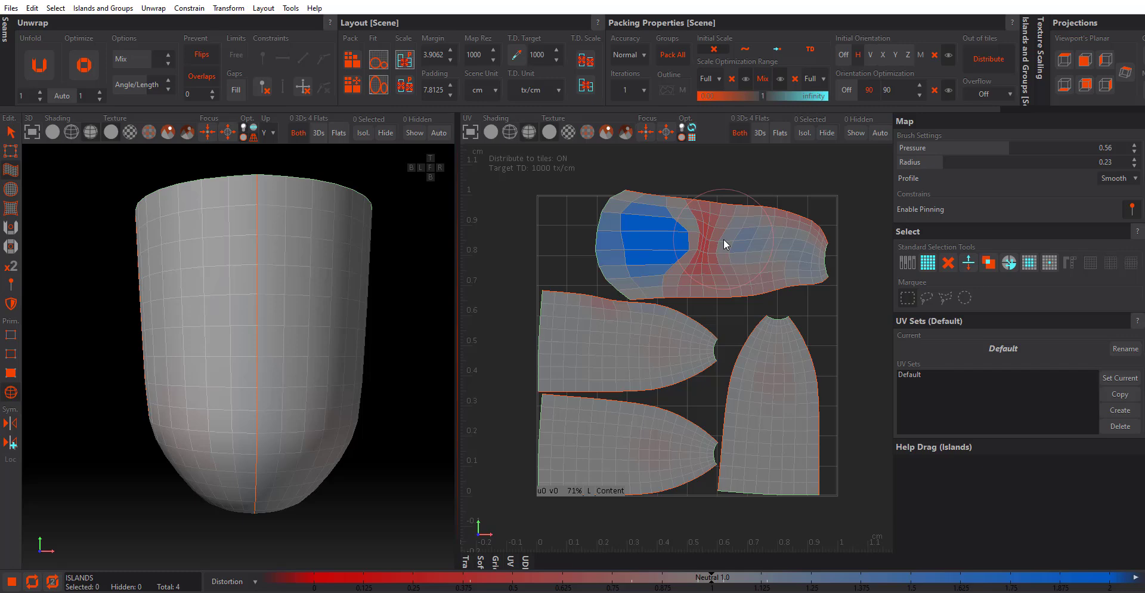
{"action": "mouse_move", "coordinate": [724, 238]}
{"action": "left_mouse_down"}
{"action": "mouse_move", "coordinate": [716, 250]}
{"action": "mouse_move", "coordinate": [704, 221]}
{"action": "mouse_move", "coordinate": [698, 248]}
{"action": "mouse_move", "coordinate": [660, 230]}
{"action": "mouse_move", "coordinate": [779, 212]}
{"action": "mouse_move", "coordinate": [738, 299]}
{"action": "mouse_move", "coordinate": [729, 203]}
{"action": "mouse_move", "coordinate": [780, 266]}
{"action": "left_mouse_up"}
Enlarge the faces in the middle of the second horizontal UV island with the Spread brush.
{"action": "left_click", "coordinate": [12, 191]}
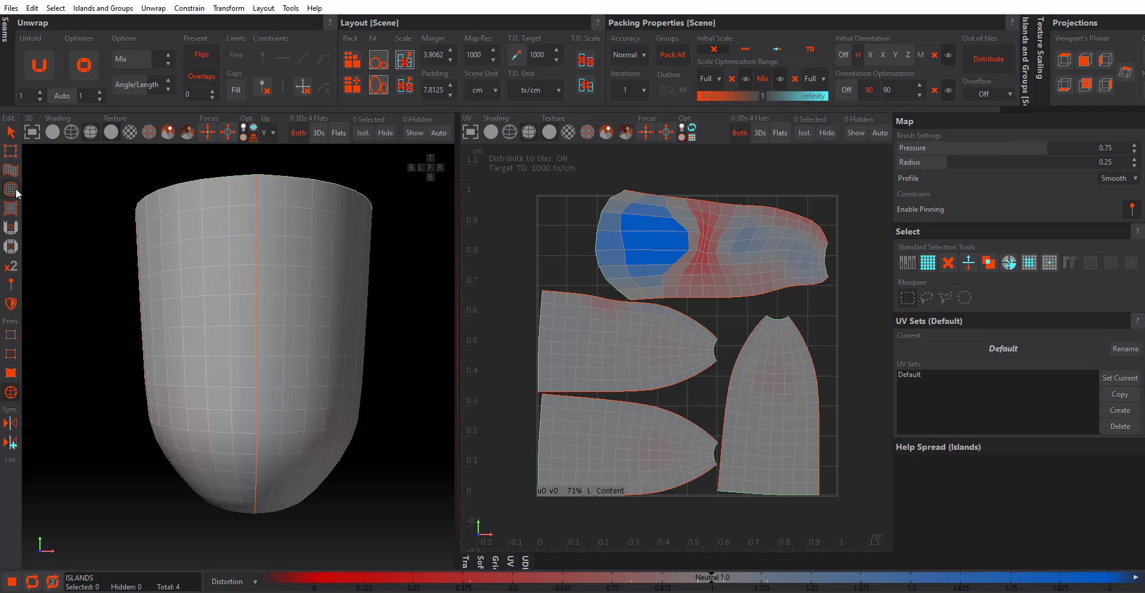
{"action": "key", "text": "ctrl+a"}
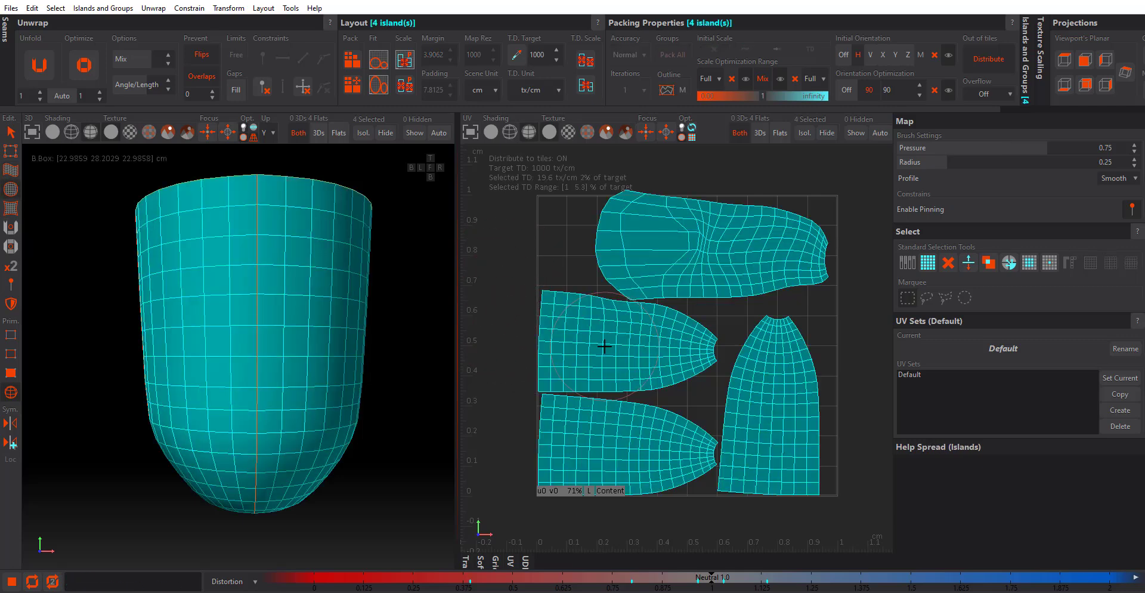
{"action": "left_click", "coordinate": [486, 362]}
{"action": "mouse_move", "coordinate": [607, 349]}
{"action": "left_mouse_down"}
{"action": "mouse_move", "coordinate": [593, 340]}
{"action": "mouse_move", "coordinate": [608, 343]}
{"action": "mouse_move", "coordinate": [603, 380]}
{"action": "left_mouse_up"}
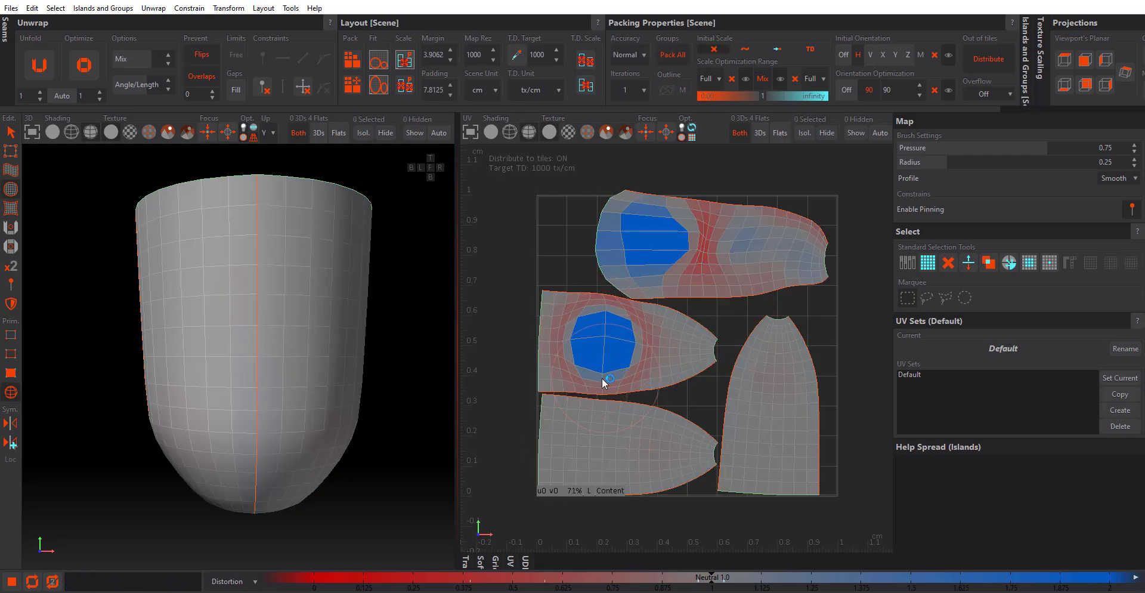
{"action": "mouse_move", "coordinate": [645, 345]}
{"action": "left_mouse_down"}
{"action": "mouse_move", "coordinate": [588, 344]}
{"action": "mouse_move", "coordinate": [579, 358]}
{"action": "mouse_move", "coordinate": [591, 374]}
{"action": "left_mouse_up"}
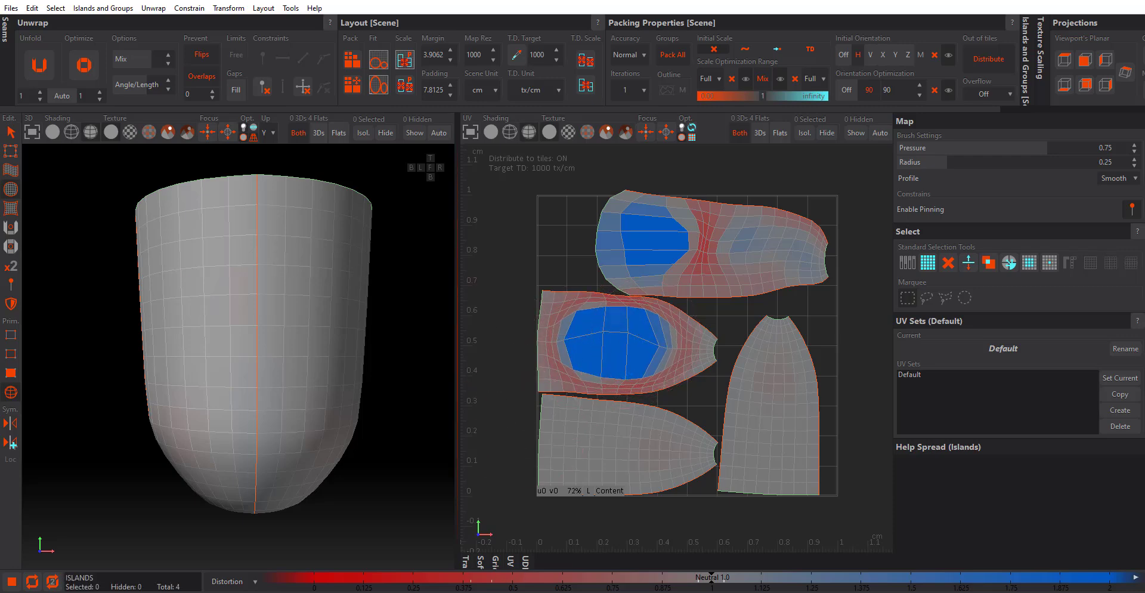
Contract the central faces of the lowest horizontal island and the enlarged faces of the island above it with the Pinch brush.
{"action": "left_click", "coordinate": [12, 208]}
{"action": "left_click_drag", "start_coordinate": [597, 442], "coordinate": [603, 442]}
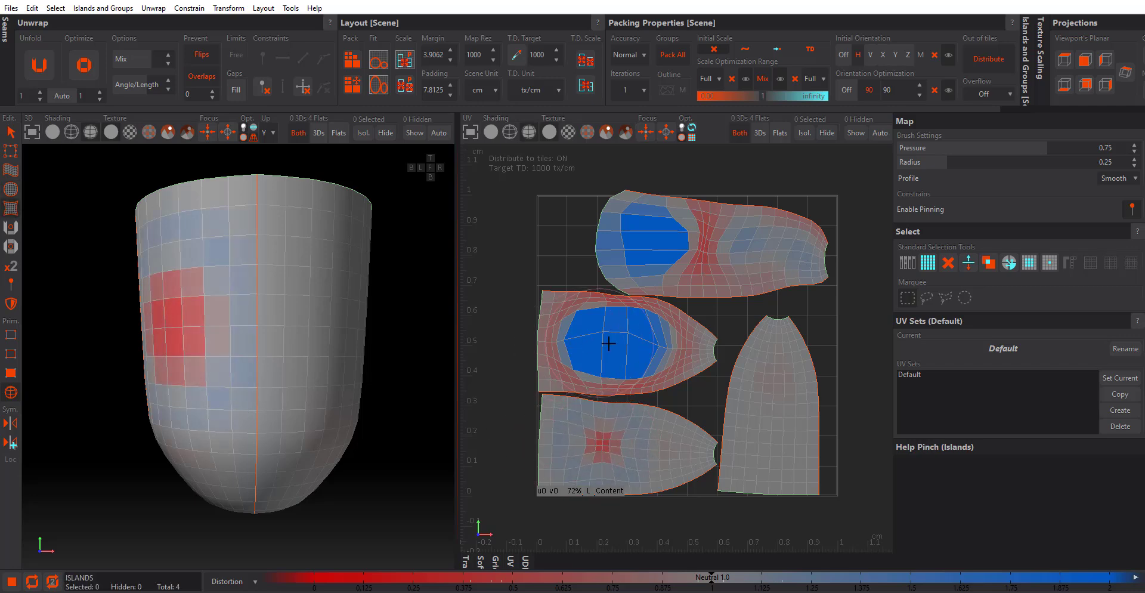
{"action": "mouse_move", "coordinate": [623, 339]}
{"action": "left_mouse_down"}
{"action": "mouse_move", "coordinate": [654, 341]}
{"action": "mouse_move", "coordinate": [599, 339]}
{"action": "left_mouse_up"}
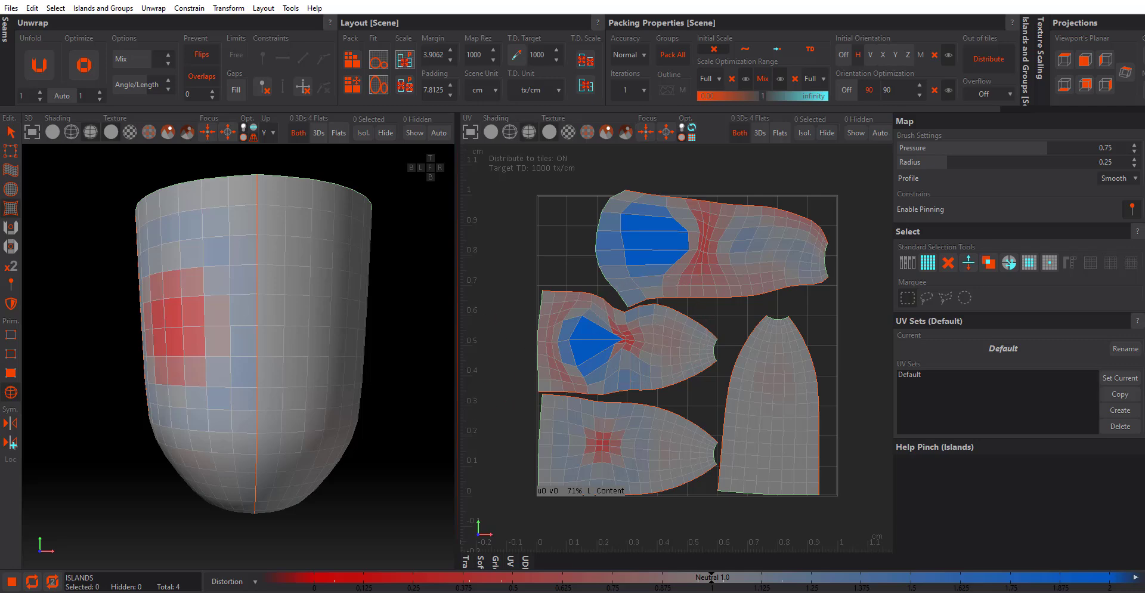
Smooth out the distortion on the three horizontal UV islands with the Optimize brush, and optimize the whole layout.
{"action": "left_click", "coordinate": [11, 246]}
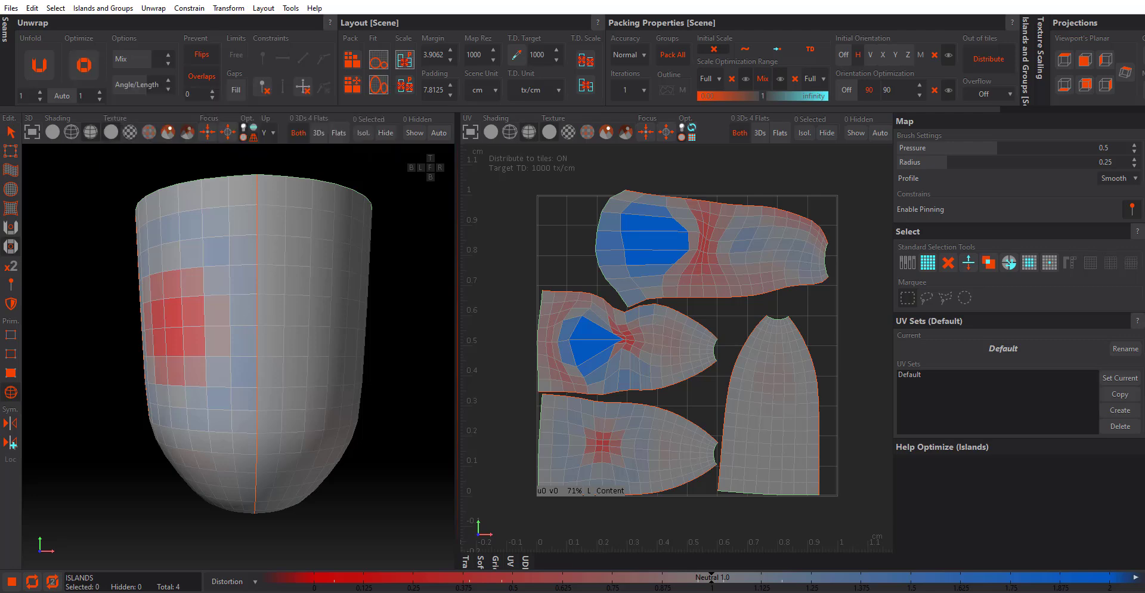
{"action": "mouse_move", "coordinate": [645, 243]}
{"action": "left_mouse_down"}
{"action": "mouse_move", "coordinate": [654, 224]}
{"action": "mouse_move", "coordinate": [674, 271]}
{"action": "mouse_move", "coordinate": [632, 268]}
{"action": "mouse_move", "coordinate": [692, 223]}
{"action": "mouse_move", "coordinate": [747, 262]}
{"action": "mouse_move", "coordinate": [662, 256]}
{"action": "mouse_move", "coordinate": [723, 204]}
{"action": "mouse_move", "coordinate": [818, 255]}
{"action": "mouse_move", "coordinate": [739, 263]}
{"action": "mouse_move", "coordinate": [767, 217]}
{"action": "mouse_move", "coordinate": [644, 217]}
{"action": "mouse_move", "coordinate": [620, 200]}
{"action": "mouse_move", "coordinate": [615, 226]}
{"action": "mouse_move", "coordinate": [644, 248]}
{"action": "mouse_move", "coordinate": [634, 284]}
{"action": "mouse_move", "coordinate": [655, 212]}
{"action": "mouse_move", "coordinate": [796, 253]}
{"action": "left_mouse_up"}
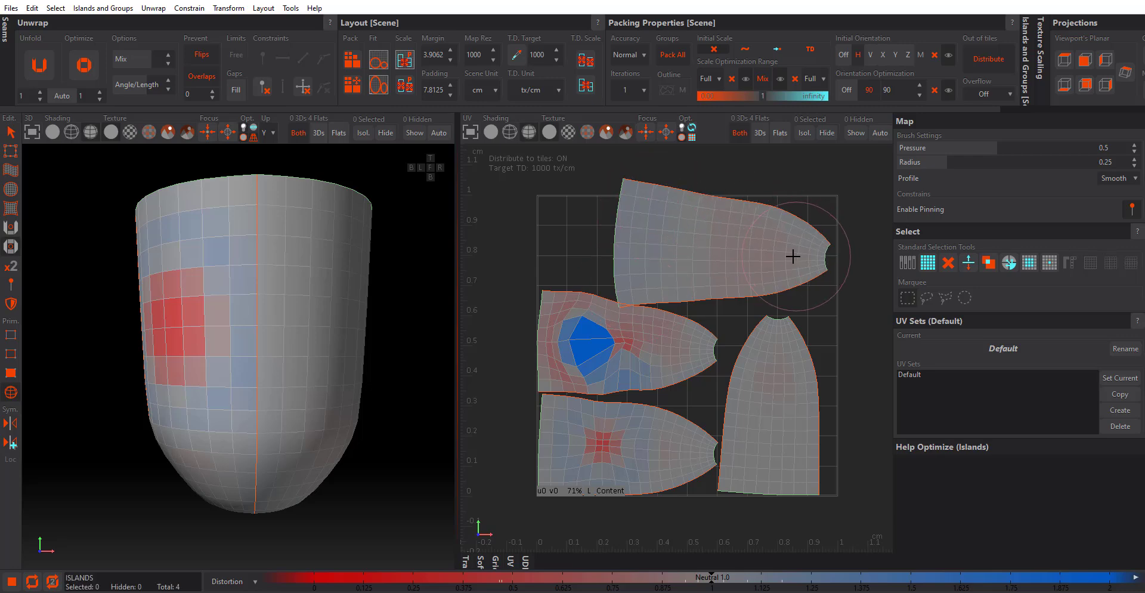
{"action": "left_click", "coordinate": [618, 350]}
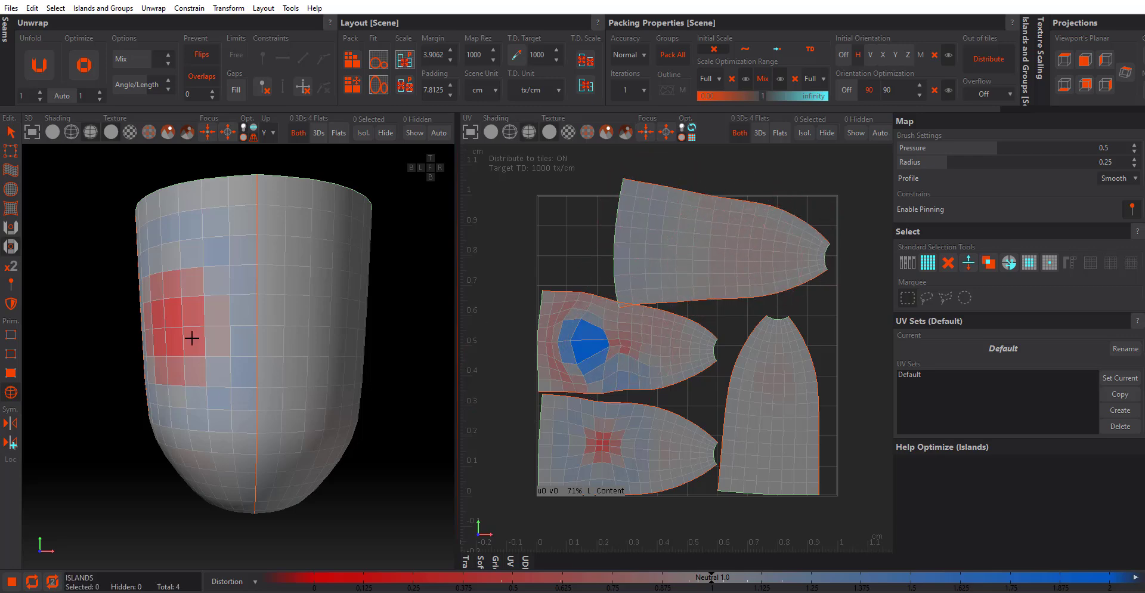
{"action": "left_click", "coordinate": [189, 312]}
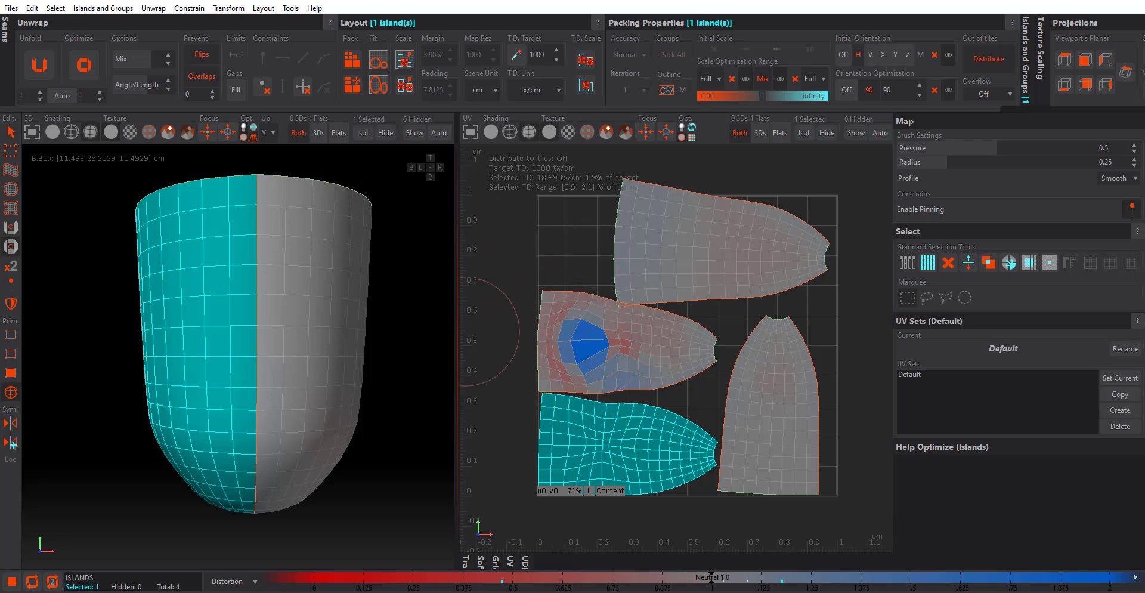
{"action": "left_click", "coordinate": [513, 331]}
{"action": "mouse_move", "coordinate": [598, 318]}
{"action": "left_mouse_down"}
{"action": "mouse_move", "coordinate": [578, 327]}
{"action": "mouse_move", "coordinate": [662, 371]}
{"action": "mouse_move", "coordinate": [550, 323]}
{"action": "mouse_move", "coordinate": [684, 343]}
{"action": "left_mouse_up"}
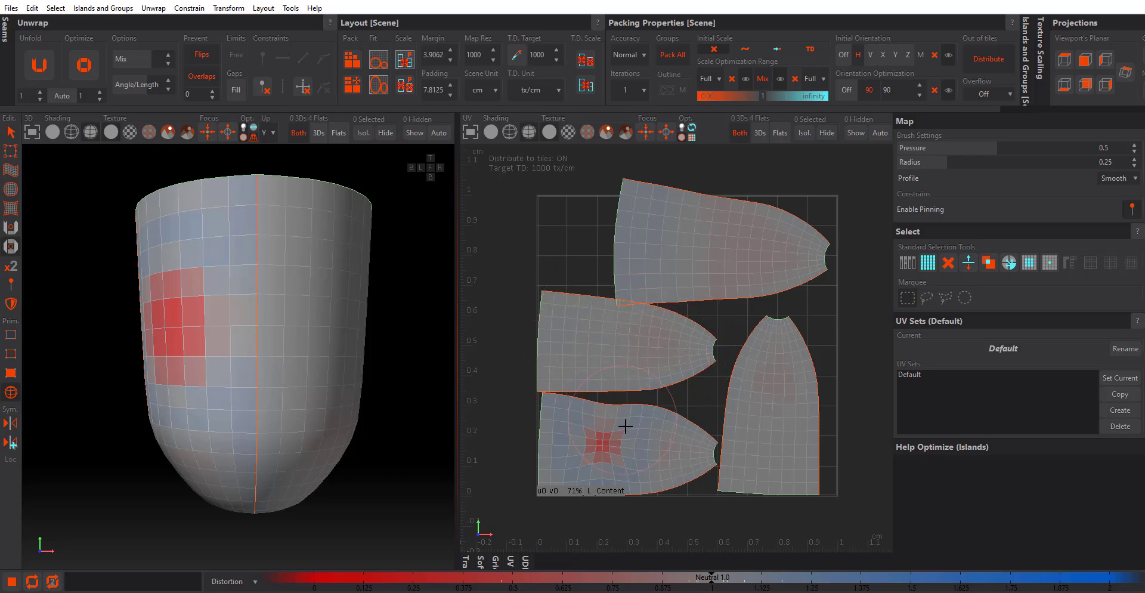
{"action": "mouse_move", "coordinate": [626, 427]}
{"action": "left_mouse_down"}
{"action": "mouse_move", "coordinate": [601, 451]}
{"action": "mouse_move", "coordinate": [552, 425]}
{"action": "mouse_move", "coordinate": [660, 414]}
{"action": "mouse_move", "coordinate": [680, 462]}
{"action": "mouse_move", "coordinate": [570, 471]}
{"action": "mouse_move", "coordinate": [557, 406]}
{"action": "mouse_move", "coordinate": [602, 405]}
{"action": "left_mouse_up"}
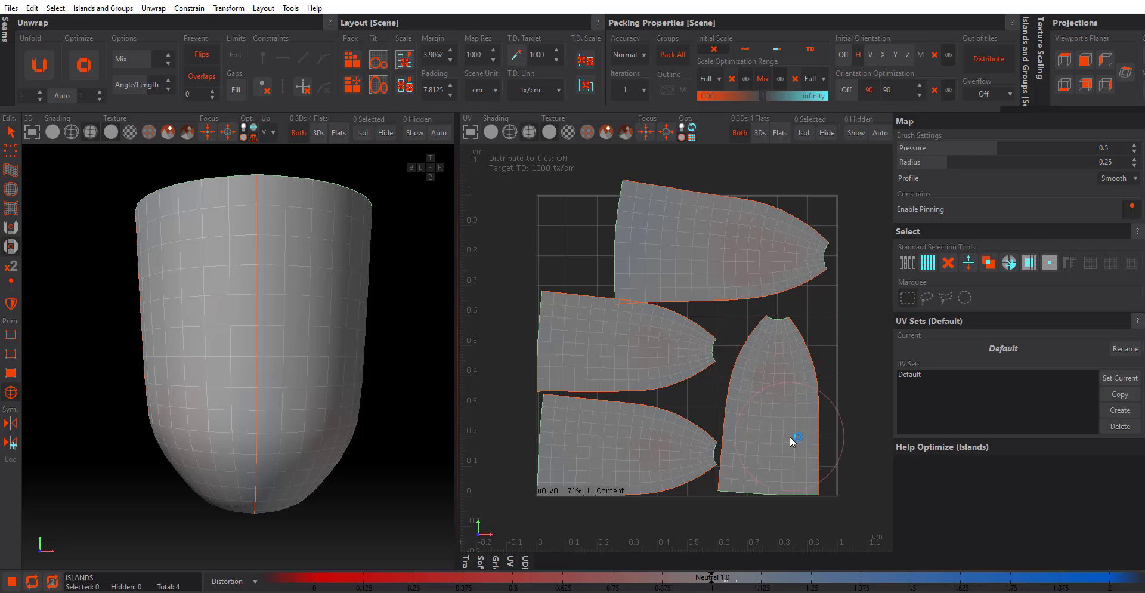
{"action": "left_click", "coordinate": [93, 71]}
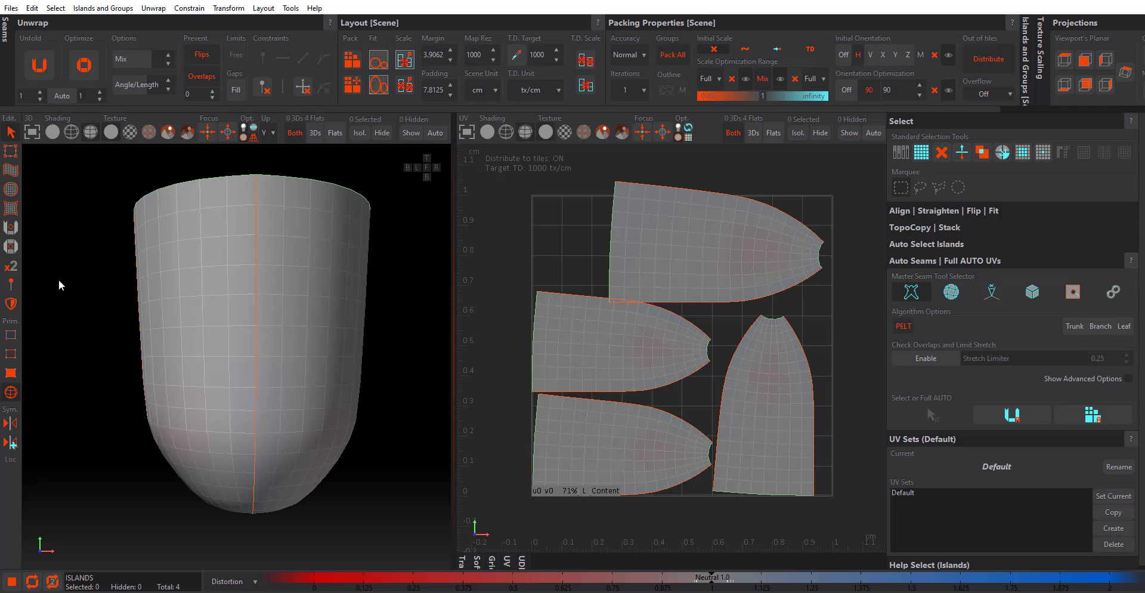
Activate the Density brush and set its value to 2.128, pressure to 0.57 and radius to 0.43.
{"action": "left_click", "coordinate": [10, 265]}
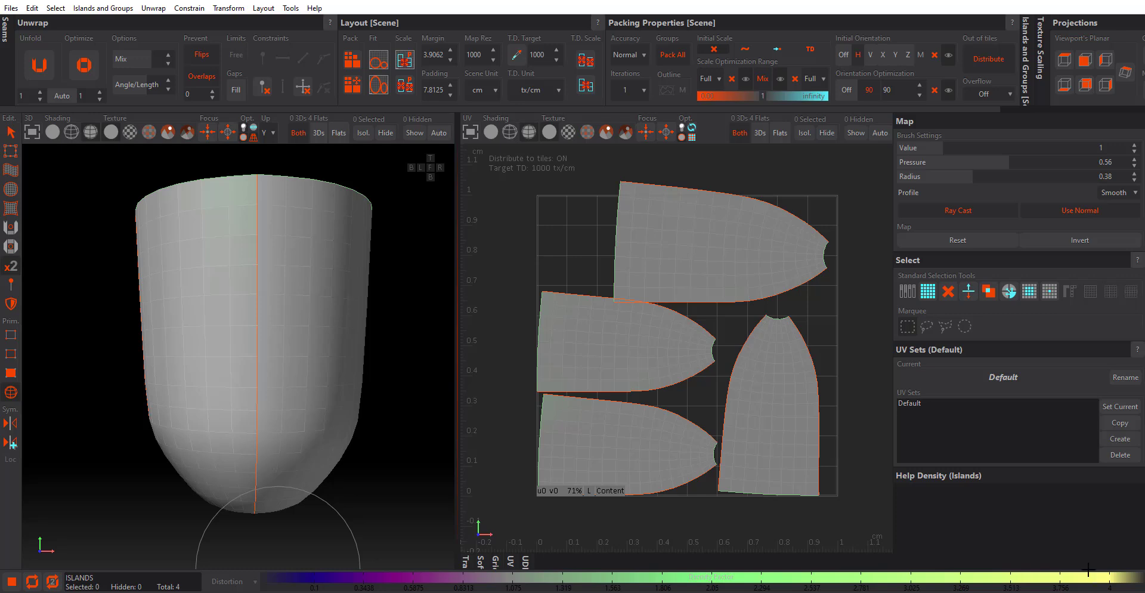
{"action": "left_click", "coordinate": [337, 577]}
{"action": "left_click_drag", "start_coordinate": [1002, 160], "coordinate": [1012, 161]}
{"action": "left_click_drag", "start_coordinate": [939, 142], "coordinate": [1000, 147]}
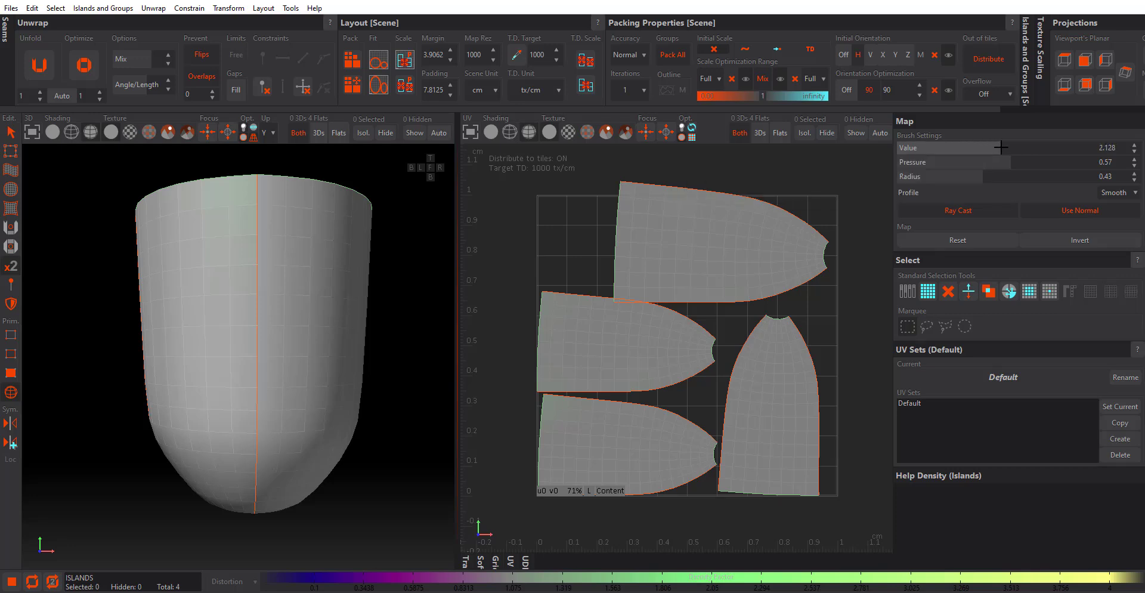
Paint density 2.128 over the three horizontal UV islands and density 0.568 over the wide ends of the upper two.
{"action": "mouse_move", "coordinate": [708, 217]}
{"action": "left_mouse_down"}
{"action": "mouse_move", "coordinate": [710, 276]}
{"action": "mouse_move", "coordinate": [708, 251]}
{"action": "mouse_move", "coordinate": [704, 268]}
{"action": "mouse_move", "coordinate": [590, 323]}
{"action": "mouse_move", "coordinate": [608, 312]}
{"action": "mouse_move", "coordinate": [606, 375]}
{"action": "mouse_move", "coordinate": [616, 342]}
{"action": "mouse_move", "coordinate": [625, 420]}
{"action": "left_mouse_up"}
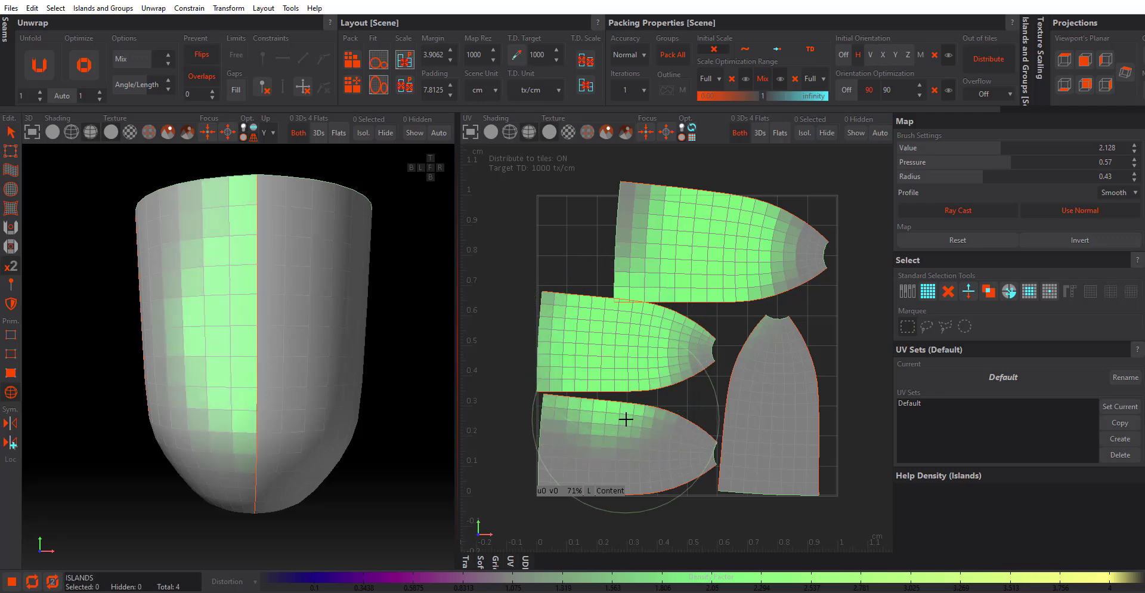
{"action": "mouse_move", "coordinate": [625, 419]}
{"action": "left_mouse_down"}
{"action": "mouse_move", "coordinate": [549, 429]}
{"action": "mouse_move", "coordinate": [609, 467]}
{"action": "mouse_move", "coordinate": [628, 439]}
{"action": "left_mouse_up"}
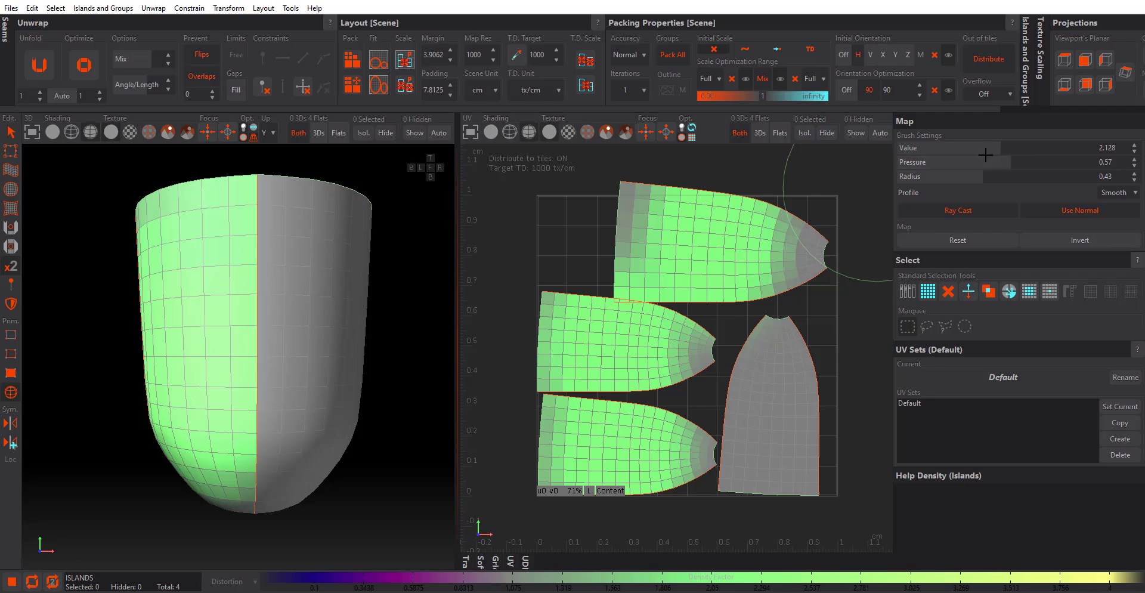
{"action": "mouse_move", "coordinate": [1000, 148]}
{"action": "left_mouse_down"}
{"action": "mouse_move", "coordinate": [929, 145]}
{"action": "mouse_move", "coordinate": [1065, 148]}
{"action": "mouse_move", "coordinate": [920, 152]}
{"action": "left_mouse_up"}
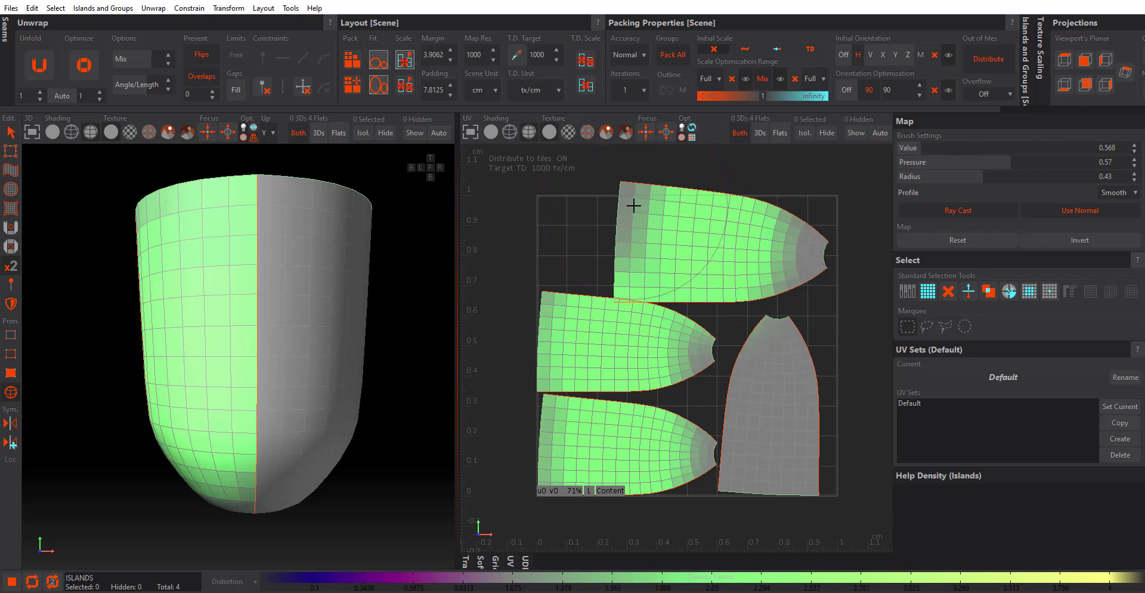
{"action": "left_click_drag", "start_coordinate": [632, 199], "coordinate": [626, 278]}
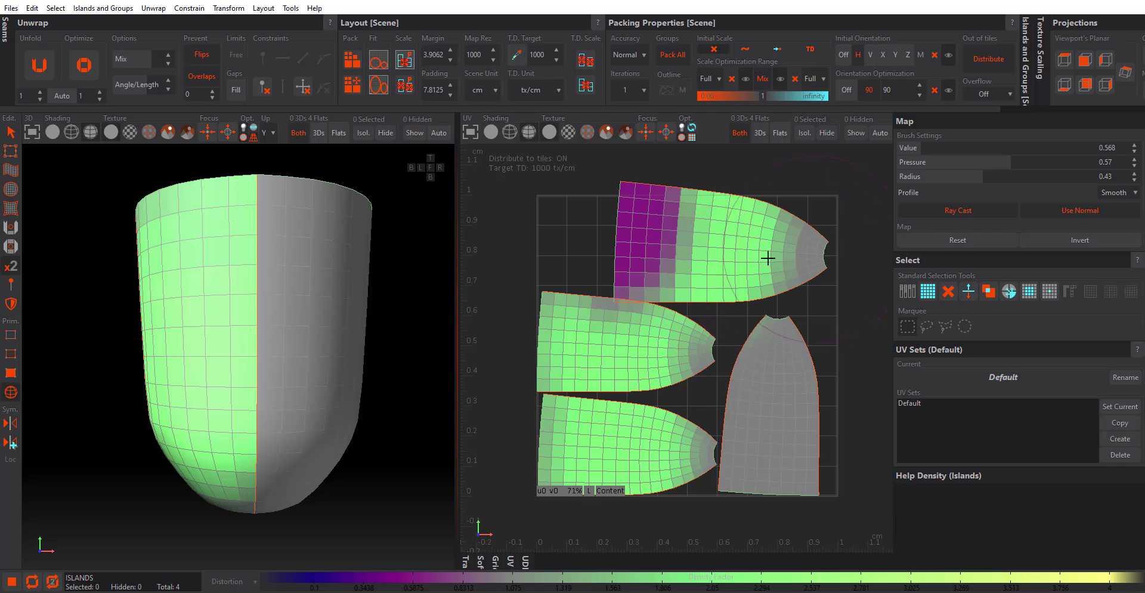
{"action": "left_click_drag", "start_coordinate": [543, 317], "coordinate": [573, 382]}
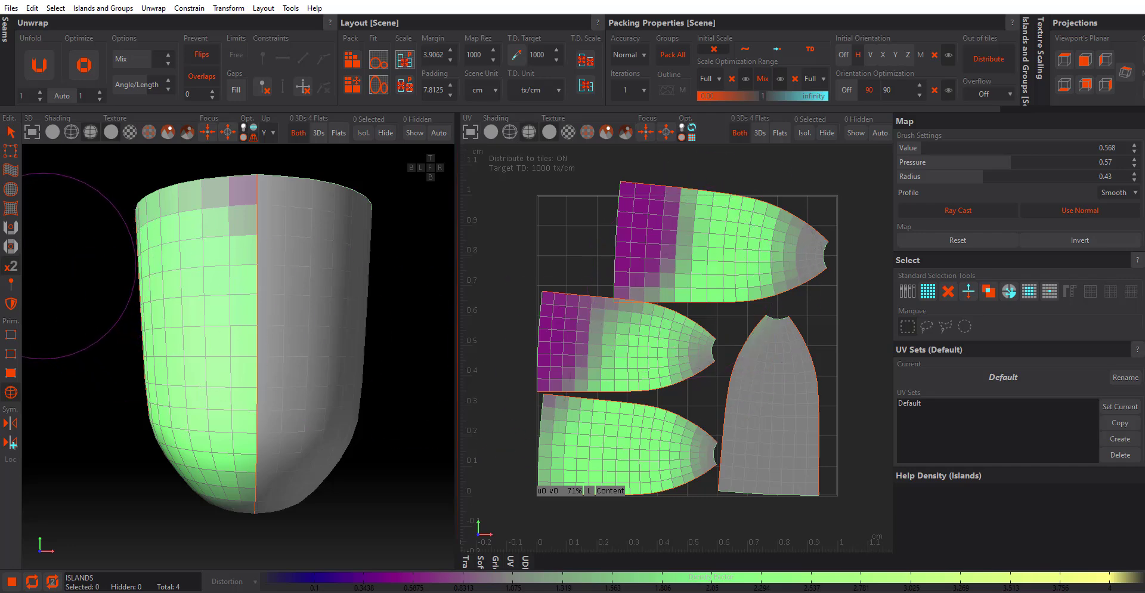
Apply the painted density to the uppermost horizontal island with the Optimize brush, and optimize the whole layout.
{"action": "left_click", "coordinate": [11, 246]}
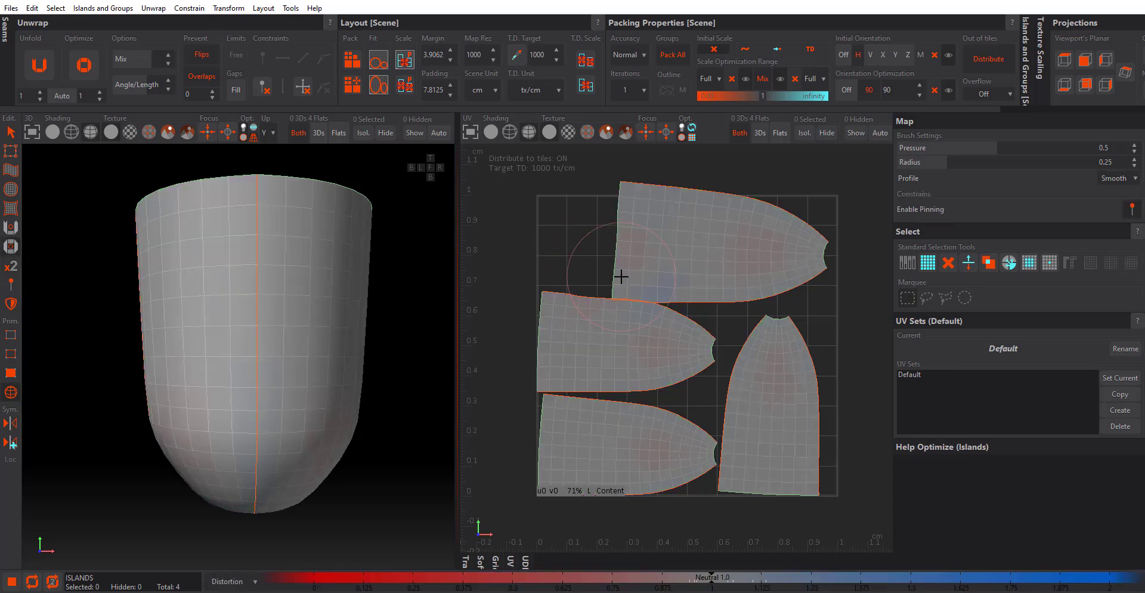
{"action": "mouse_move", "coordinate": [639, 179]}
{"action": "left_mouse_down"}
{"action": "mouse_move", "coordinate": [657, 235]}
{"action": "mouse_move", "coordinate": [634, 327]}
{"action": "mouse_move", "coordinate": [680, 235]}
{"action": "mouse_move", "coordinate": [718, 197]}
{"action": "mouse_move", "coordinate": [749, 248]}
{"action": "mouse_move", "coordinate": [688, 289]}
{"action": "mouse_move", "coordinate": [654, 255]}
{"action": "mouse_move", "coordinate": [744, 213]}
{"action": "mouse_move", "coordinate": [798, 256]}
{"action": "mouse_move", "coordinate": [762, 291]}
{"action": "mouse_move", "coordinate": [665, 302]}
{"action": "mouse_move", "coordinate": [604, 264]}
{"action": "mouse_move", "coordinate": [634, 217]}
{"action": "mouse_move", "coordinate": [621, 238]}
{"action": "mouse_move", "coordinate": [656, 256]}
{"action": "mouse_move", "coordinate": [767, 240]}
{"action": "mouse_move", "coordinate": [769, 284]}
{"action": "mouse_move", "coordinate": [723, 295]}
{"action": "mouse_move", "coordinate": [663, 284]}
{"action": "mouse_move", "coordinate": [660, 225]}
{"action": "mouse_move", "coordinate": [693, 205]}
{"action": "mouse_move", "coordinate": [778, 220]}
{"action": "mouse_move", "coordinate": [746, 276]}
{"action": "mouse_move", "coordinate": [668, 281]}
{"action": "mouse_move", "coordinate": [680, 208]}
{"action": "mouse_move", "coordinate": [749, 197]}
{"action": "mouse_move", "coordinate": [759, 263]}
{"action": "mouse_move", "coordinate": [688, 276]}
{"action": "mouse_move", "coordinate": [691, 232]}
{"action": "left_mouse_up"}
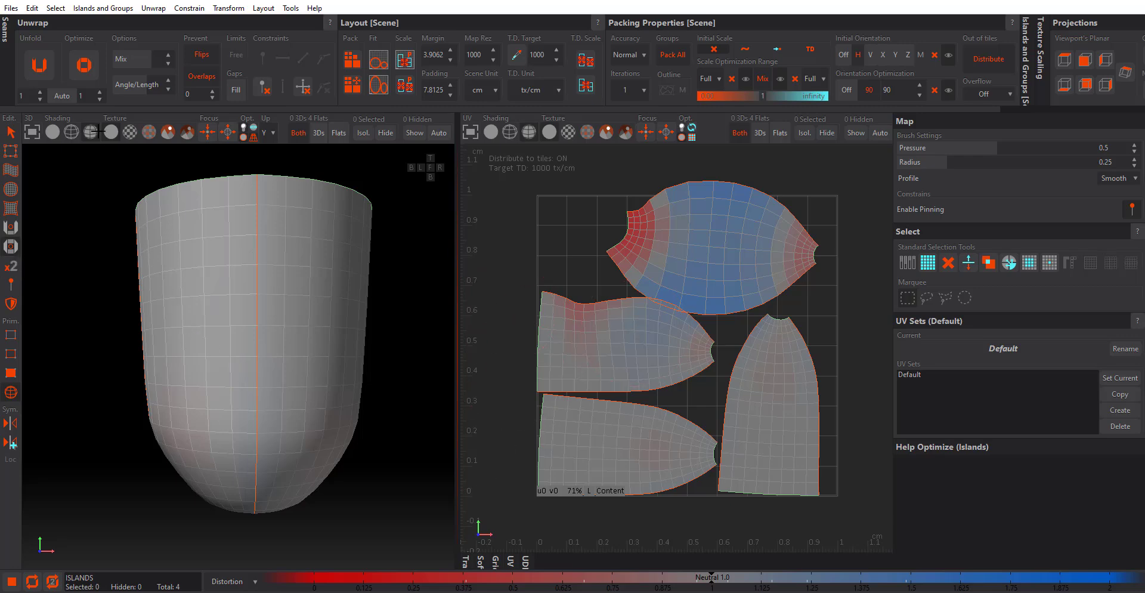
{"action": "left_click", "coordinate": [83, 66]}
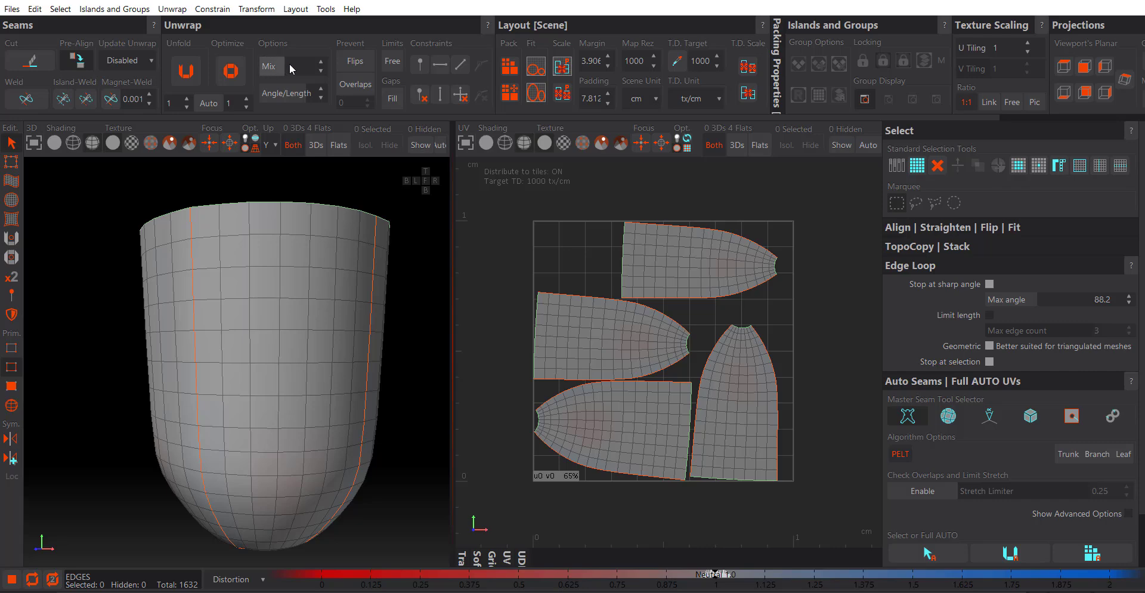
{"action": "mouse_move", "coordinate": [279, 76]}
{"action": "left_mouse_down"}
{"action": "mouse_move", "coordinate": [264, 74]}
{"action": "mouse_move", "coordinate": [305, 63]}
{"action": "mouse_move", "coordinate": [291, 67]}
{"action": "left_mouse_up"}
{"action": "left_click_drag", "start_coordinate": [290, 65], "coordinate": [261, 71]}
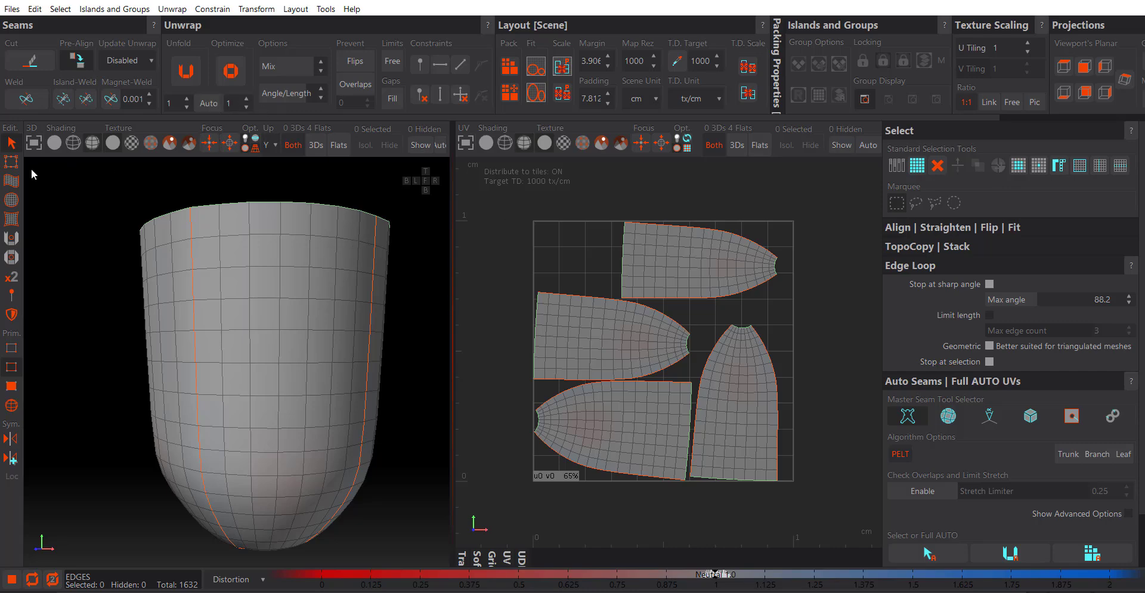
Distort all four UV islands by pulling their ends and corners outward with the Drag brush.
{"action": "left_click", "coordinate": [11, 181]}
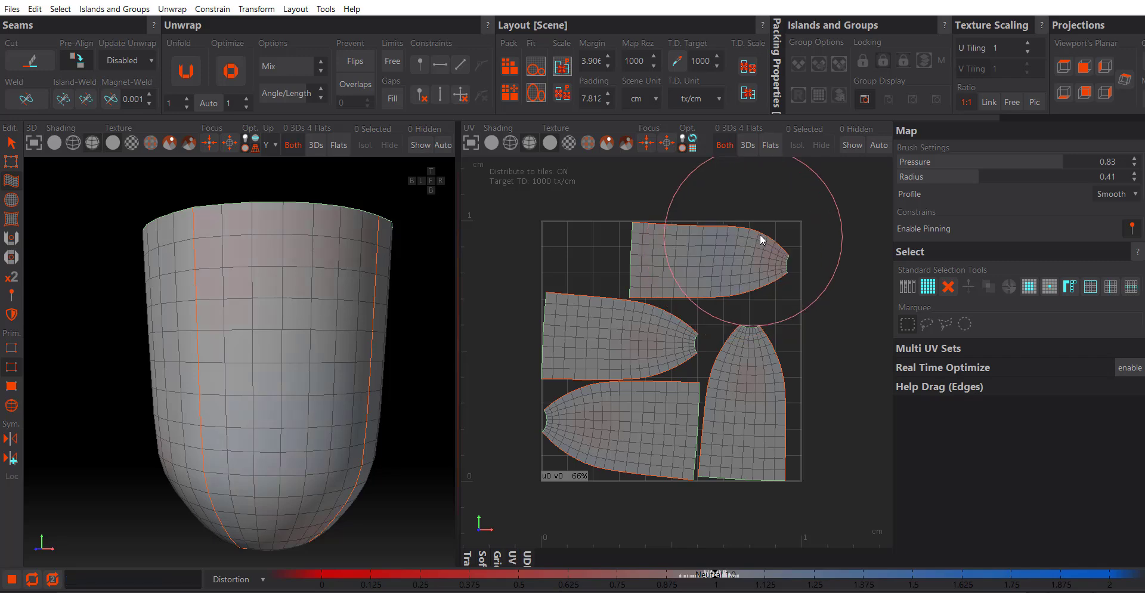
{"action": "left_click_drag", "start_coordinate": [761, 239], "coordinate": [772, 221]}
{"action": "mouse_move", "coordinate": [614, 282]}
{"action": "left_mouse_down"}
{"action": "mouse_move", "coordinate": [525, 316]}
{"action": "mouse_move", "coordinate": [501, 260]}
{"action": "left_mouse_up"}
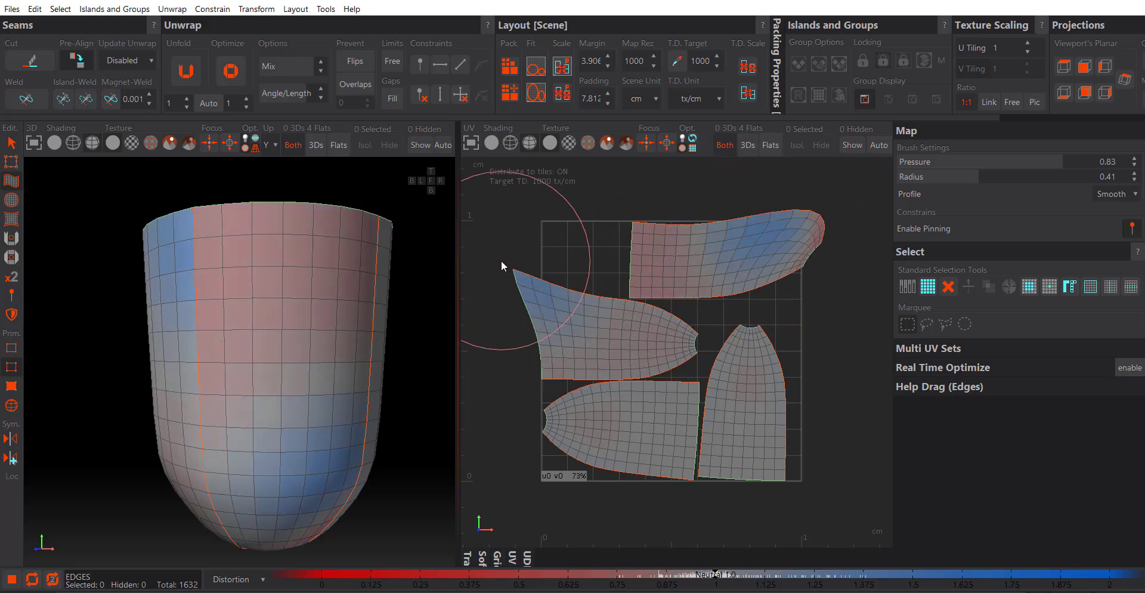
{"action": "left_click_drag", "start_coordinate": [588, 402], "coordinate": [544, 450]}
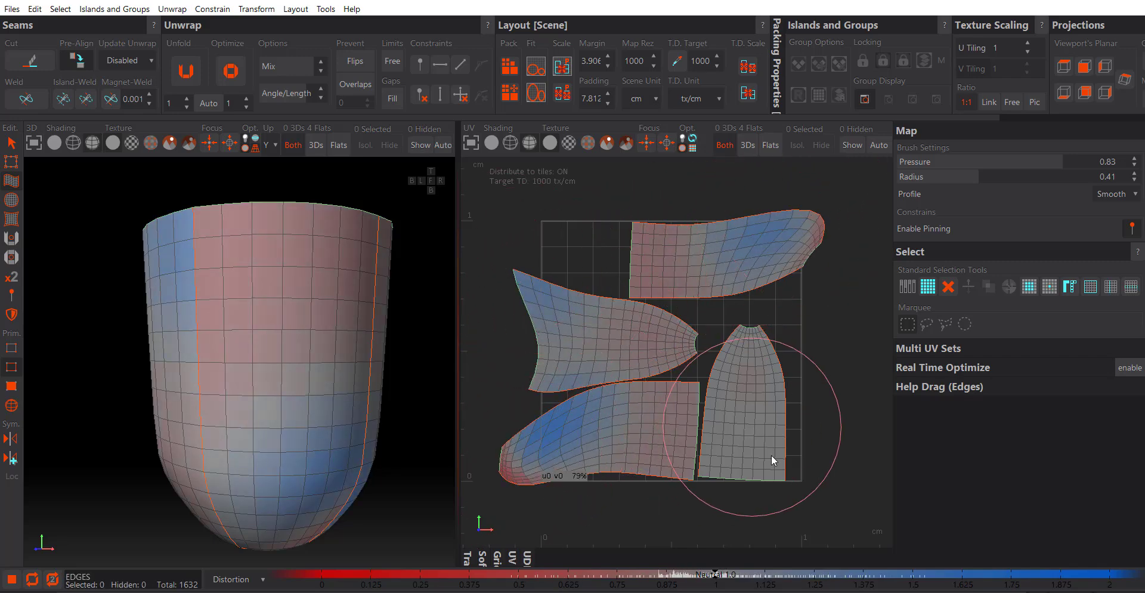
{"action": "left_click_drag", "start_coordinate": [785, 468], "coordinate": [840, 520]}
{"action": "left_click_drag", "start_coordinate": [760, 371], "coordinate": [776, 339]}
{"action": "middle_click_drag", "start_coordinate": [721, 362], "coordinate": [706, 359]}
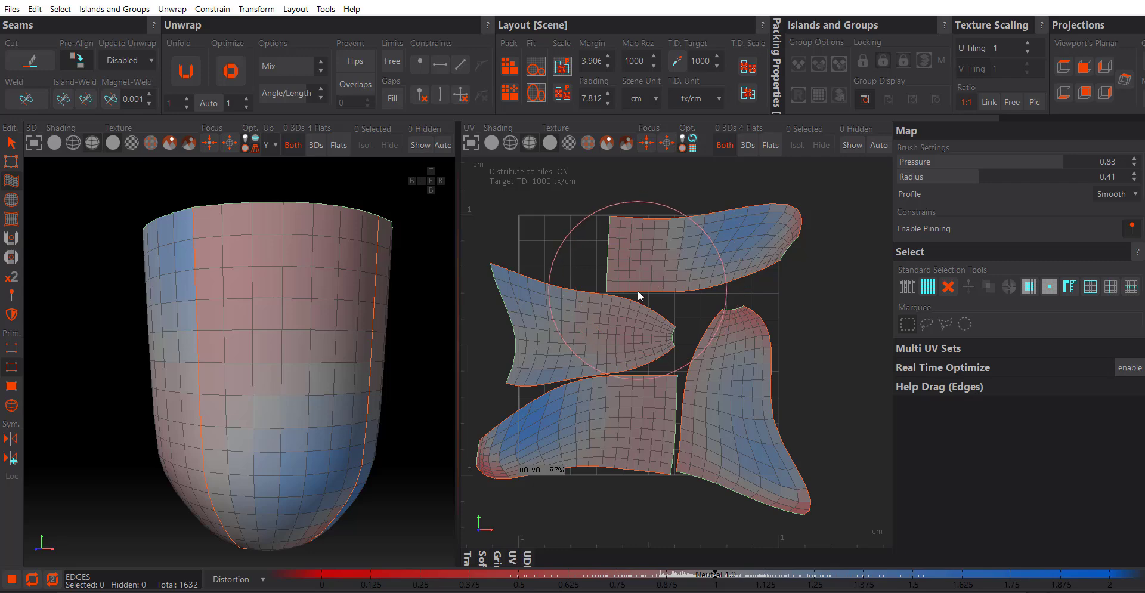
{"action": "left_click_drag", "start_coordinate": [733, 215], "coordinate": [782, 194]}
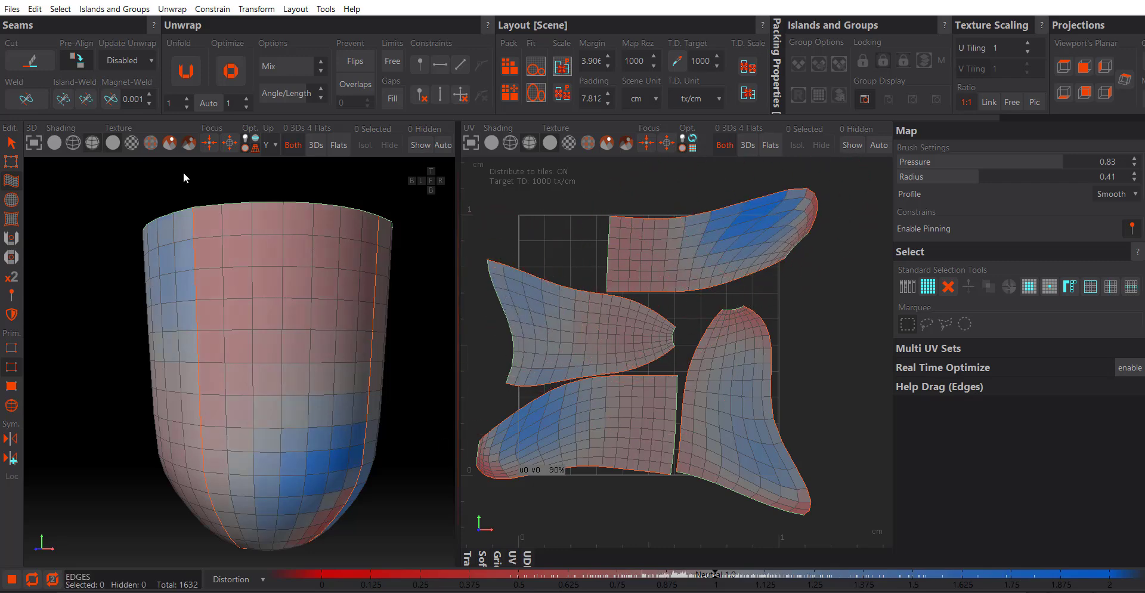
Optimize the distorted islands repeatedly with one iteration per run.
{"action": "left_click", "coordinate": [228, 80]}
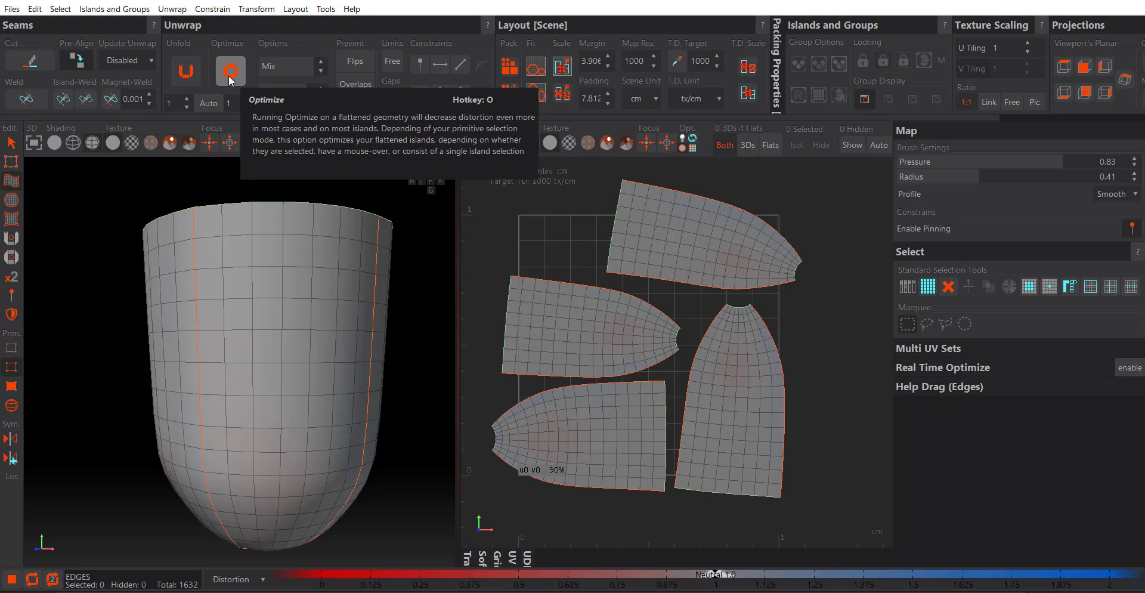
{"action": "left_click", "coordinate": [229, 76]}
{"action": "left_click", "coordinate": [229, 76]}
{"action": "left_click", "coordinate": [229, 76]}
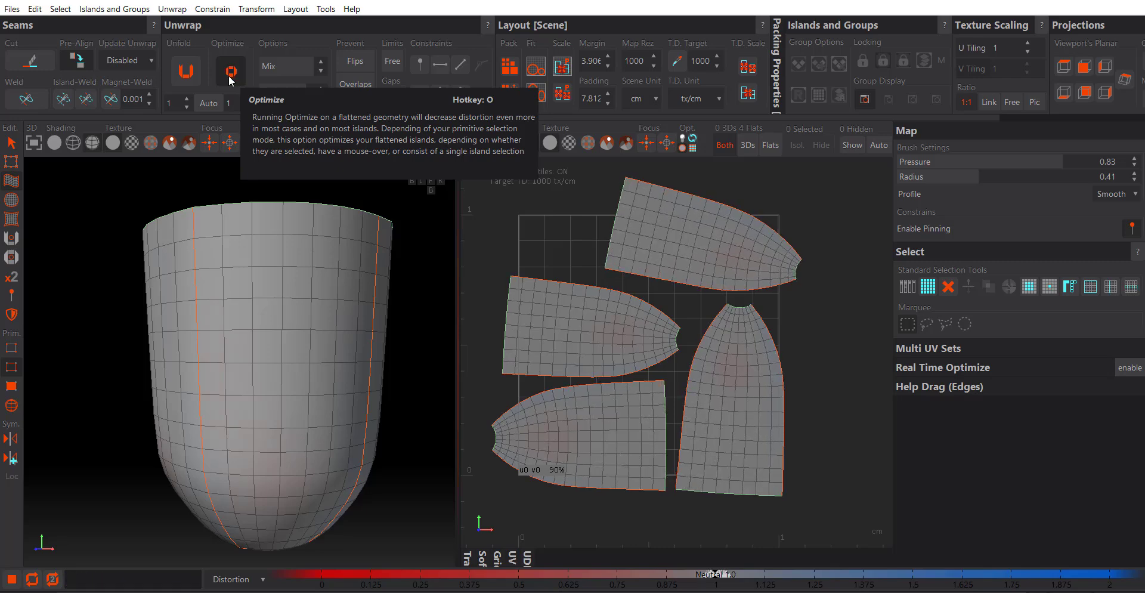
{"action": "left_click", "coordinate": [229, 76]}
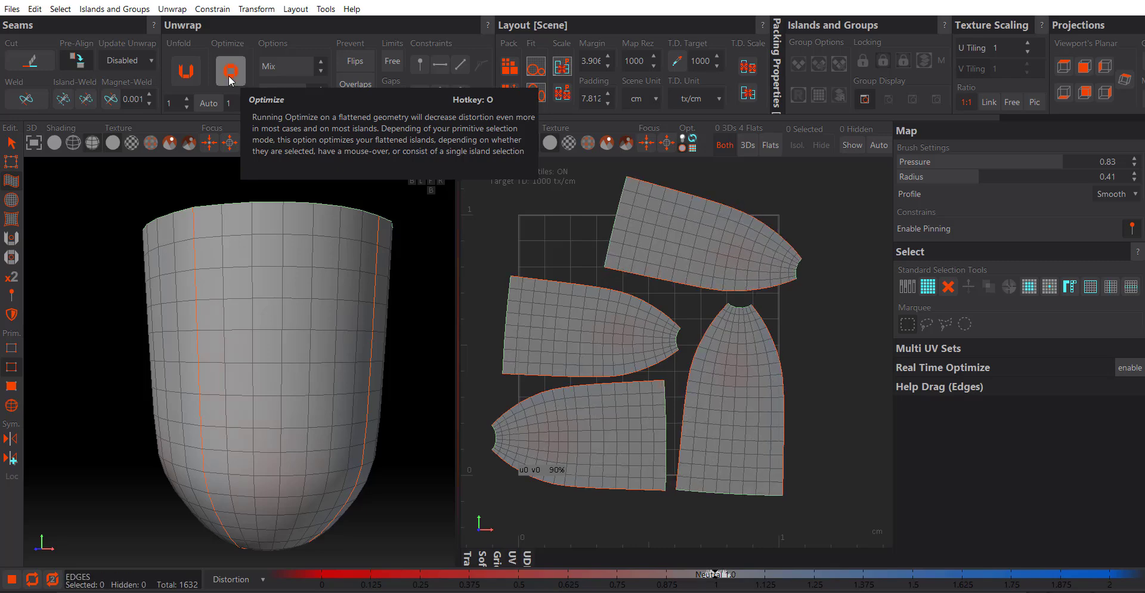
{"action": "left_click", "coordinate": [229, 76]}
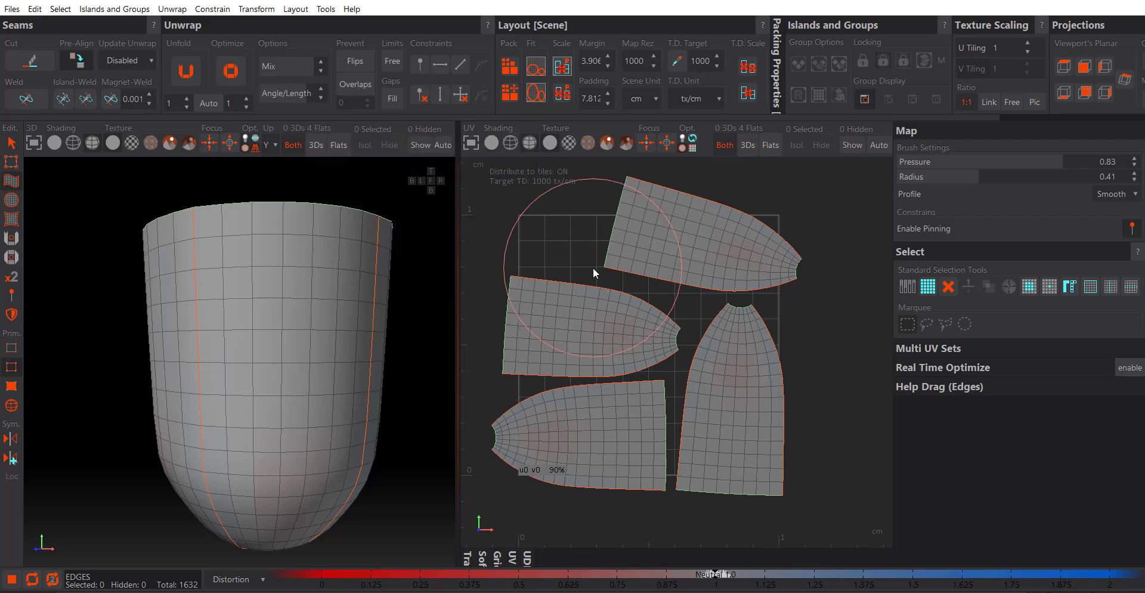
{"action": "left_click", "coordinate": [229, 77]}
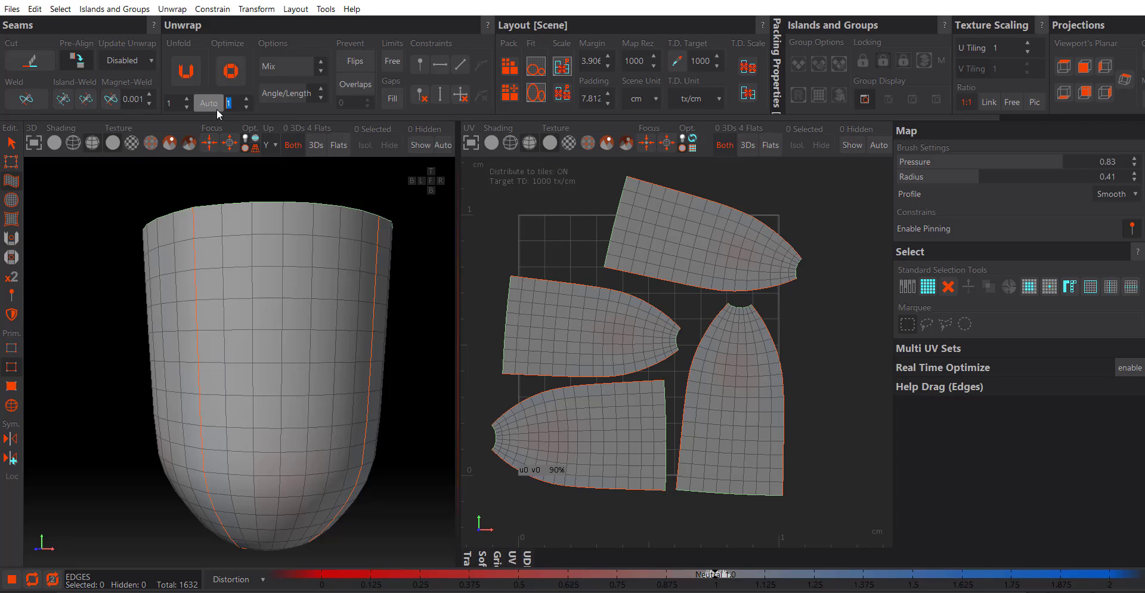
Set the optimize iterations to 10 and optimize the distorted islands.
{"action": "type", "text": "0"}
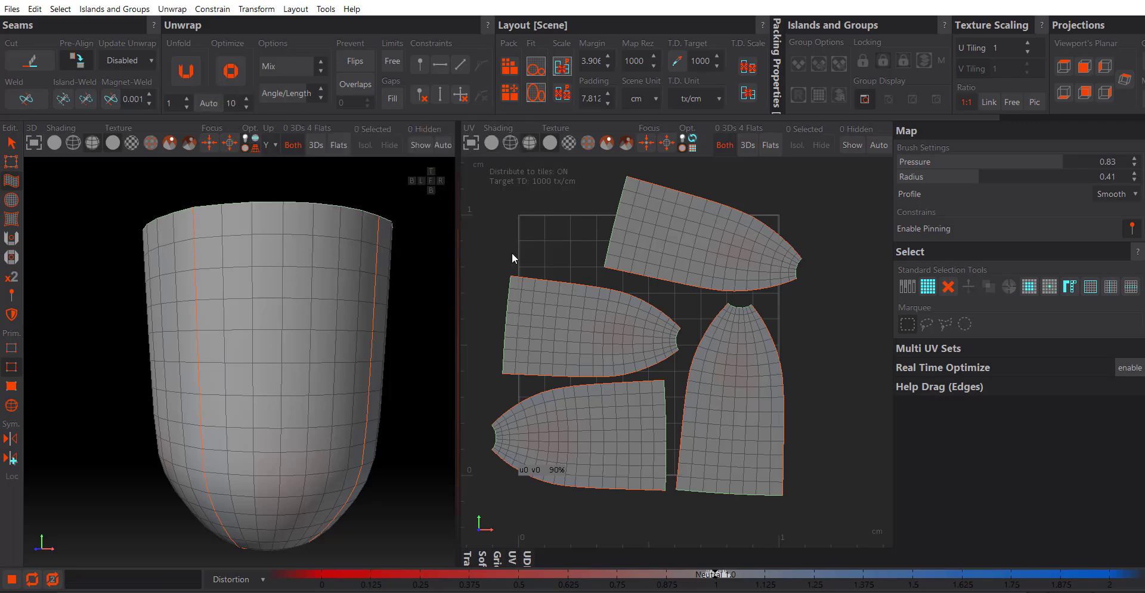
{"action": "type", "text": "o"}
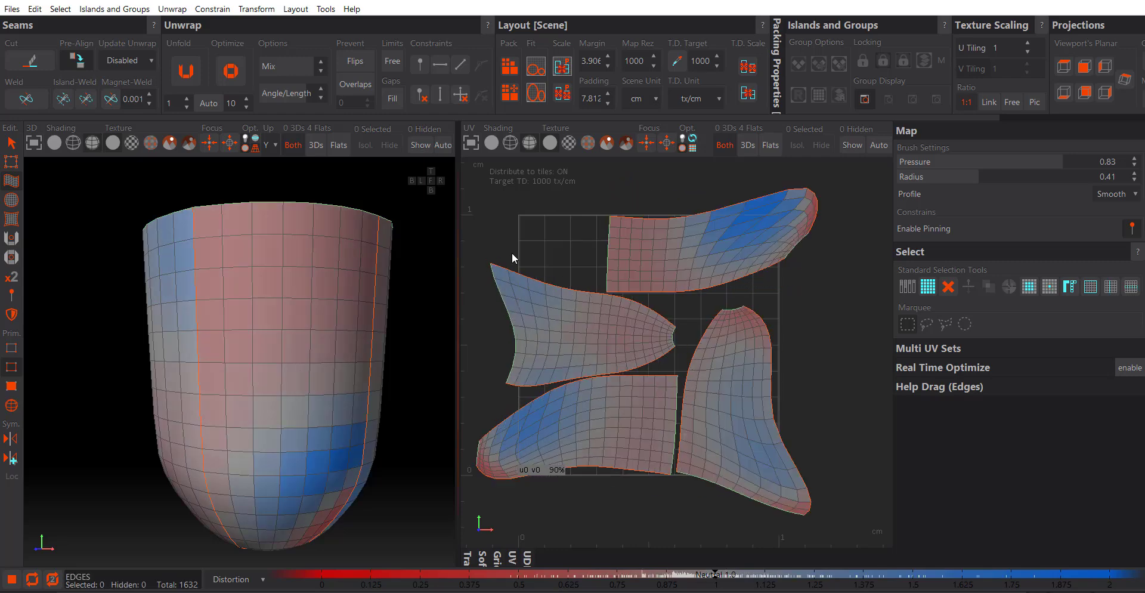
{"action": "left_click", "coordinate": [229, 71]}
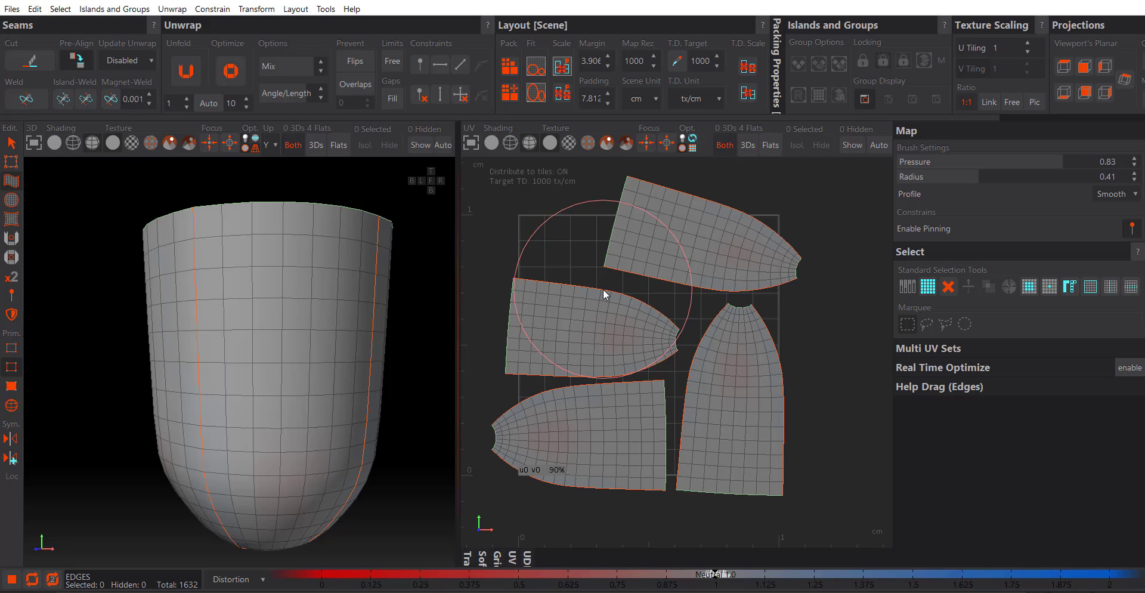
{"action": "scroll", "coordinate": [661, 292], "scroll_direction": "up", "scroll_amount": 3}
{"action": "scroll", "coordinate": [661, 292], "scroll_direction": "down", "scroll_amount": 2}
{"action": "mouse_move", "coordinate": [631, 324]}
{"action": "middle_mouse_down"}
{"action": "mouse_move", "coordinate": [654, 322]}
{"action": "mouse_move", "coordinate": [622, 311]}
{"action": "mouse_move", "coordinate": [611, 327]}
{"action": "mouse_move", "coordinate": [632, 305]}
{"action": "middle_mouse_up"}
{"action": "scroll", "coordinate": [653, 323], "scroll_direction": "down", "scroll_amount": 1}
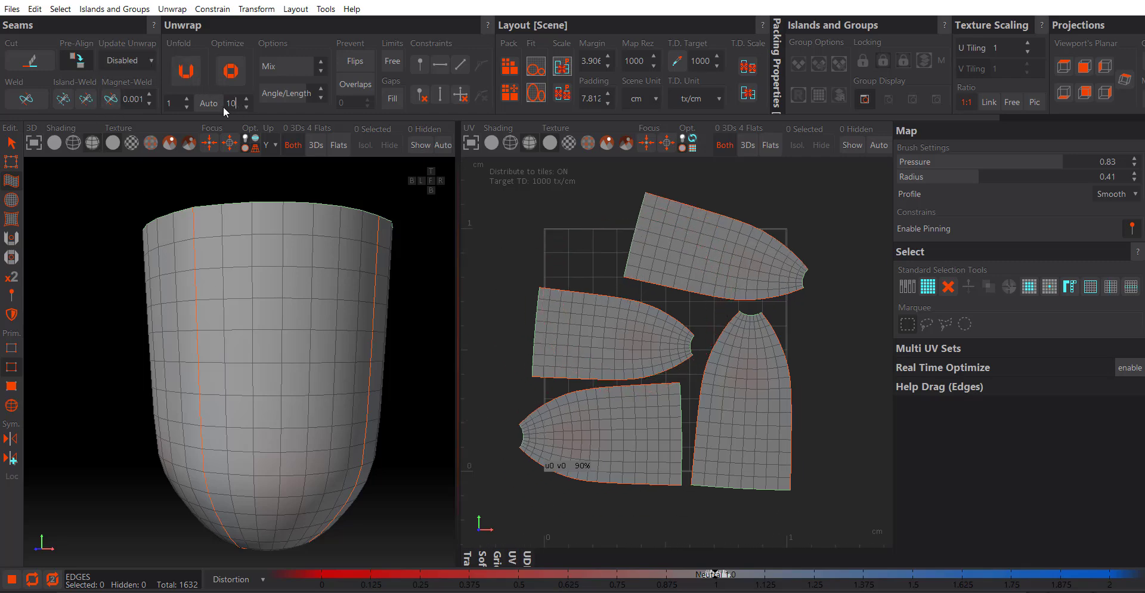
Restore the distorted islands by undoing the optimization, and optimize them with the optimize iterations set to 50.
{"action": "type", "text": "50"}
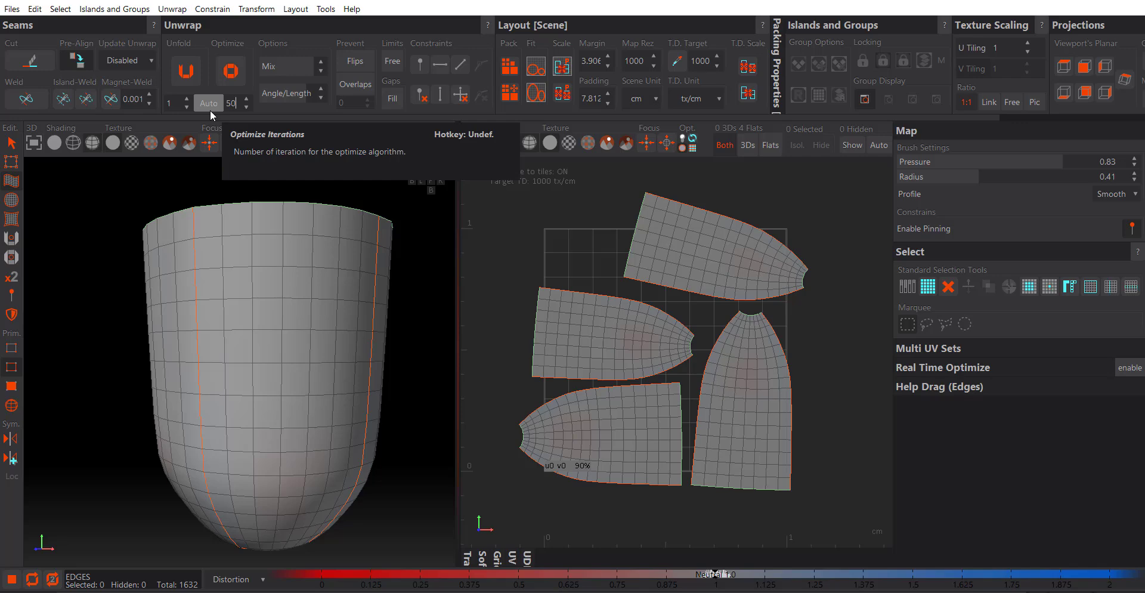
{"action": "middle_click_drag", "start_coordinate": [581, 290], "coordinate": [568, 295]}
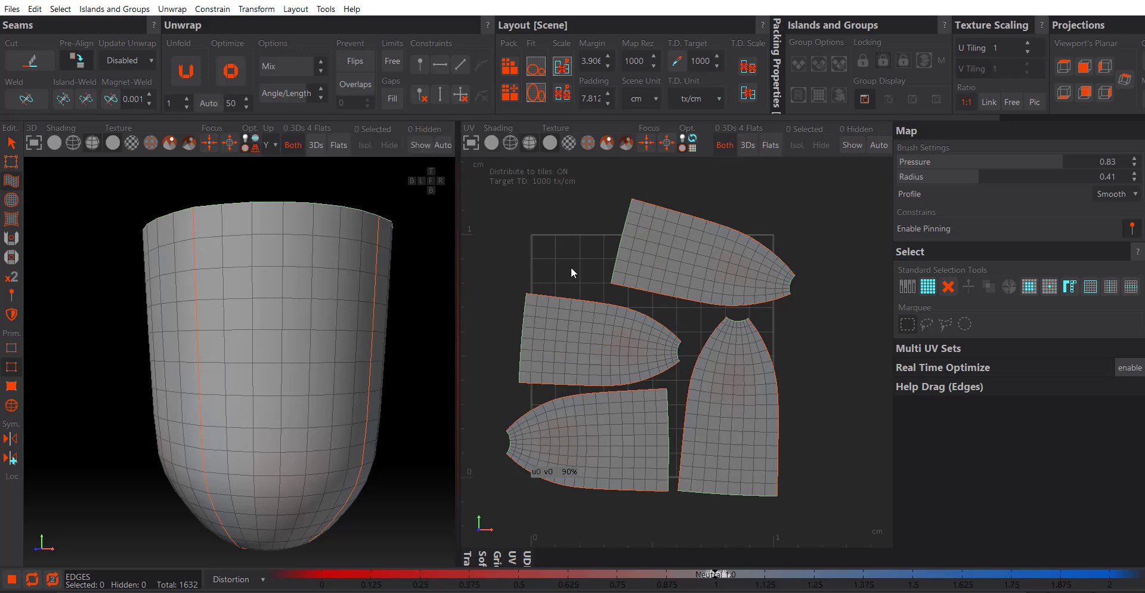
{"action": "key", "text": "ctrl+z"}
{"action": "key", "text": "ctrl+z"}
{"action": "key", "text": "ctrl+z"}
{"action": "key", "text": "ctrl+z"}
{"action": "key", "text": "ctrl+z"}
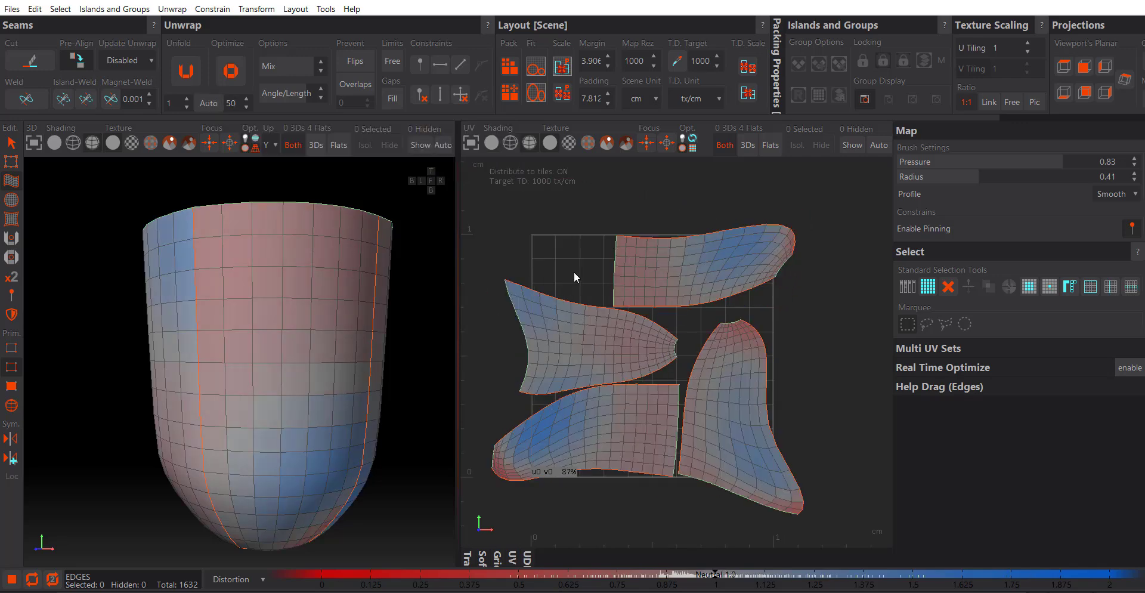
{"action": "key", "text": "ctrl+y"}
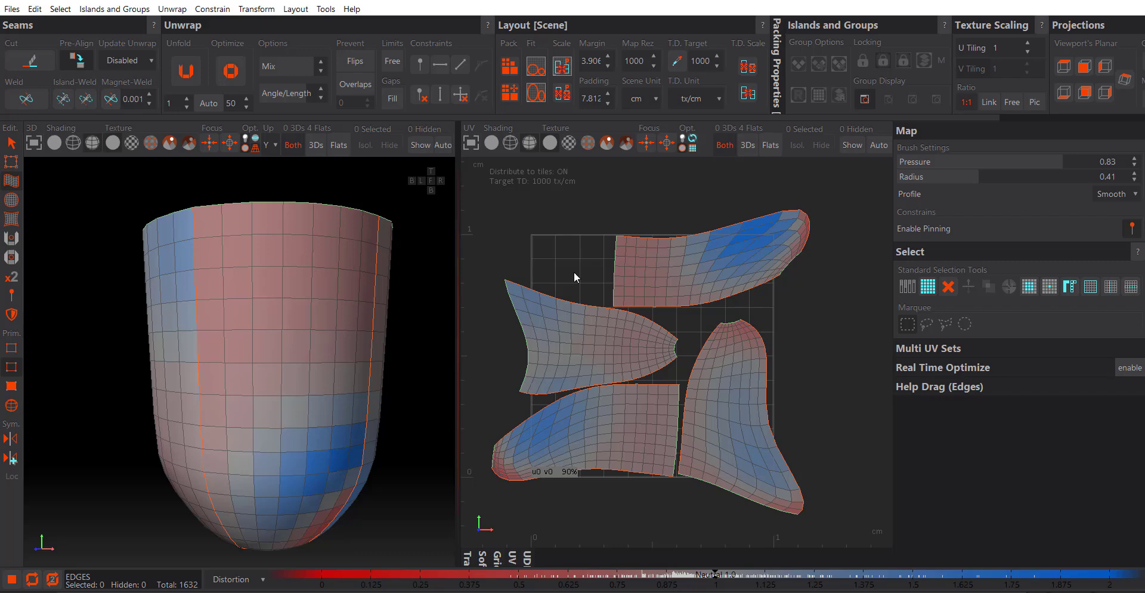
{"action": "mouse_move", "coordinate": [588, 267]}
{"action": "middle_mouse_down"}
{"action": "mouse_move", "coordinate": [606, 255]}
{"action": "mouse_move", "coordinate": [593, 266]}
{"action": "middle_mouse_up"}
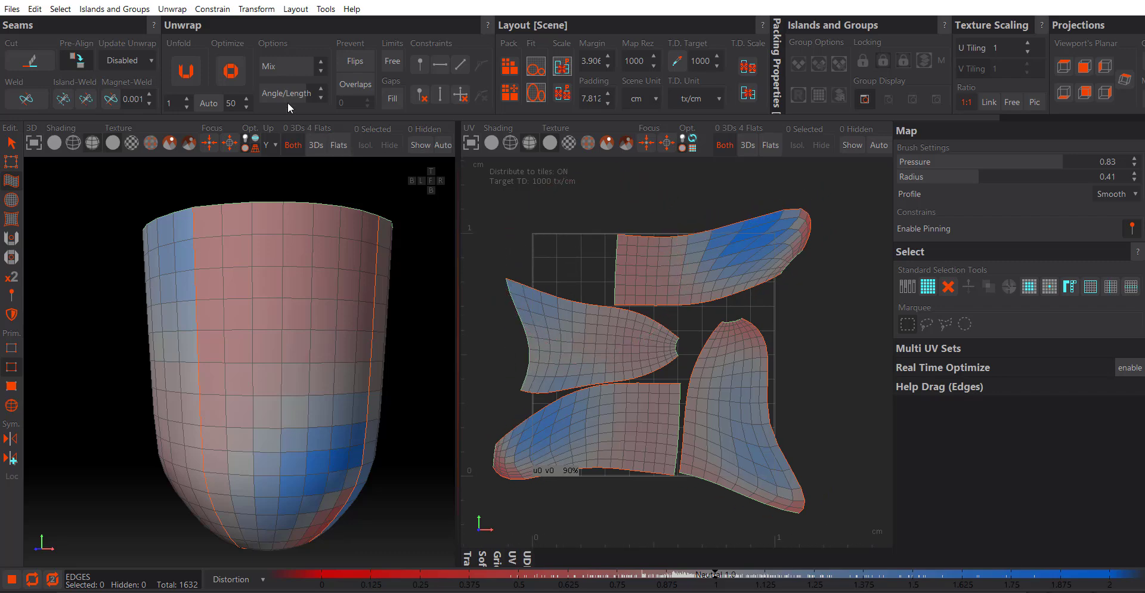
{"action": "left_click", "coordinate": [231, 72]}
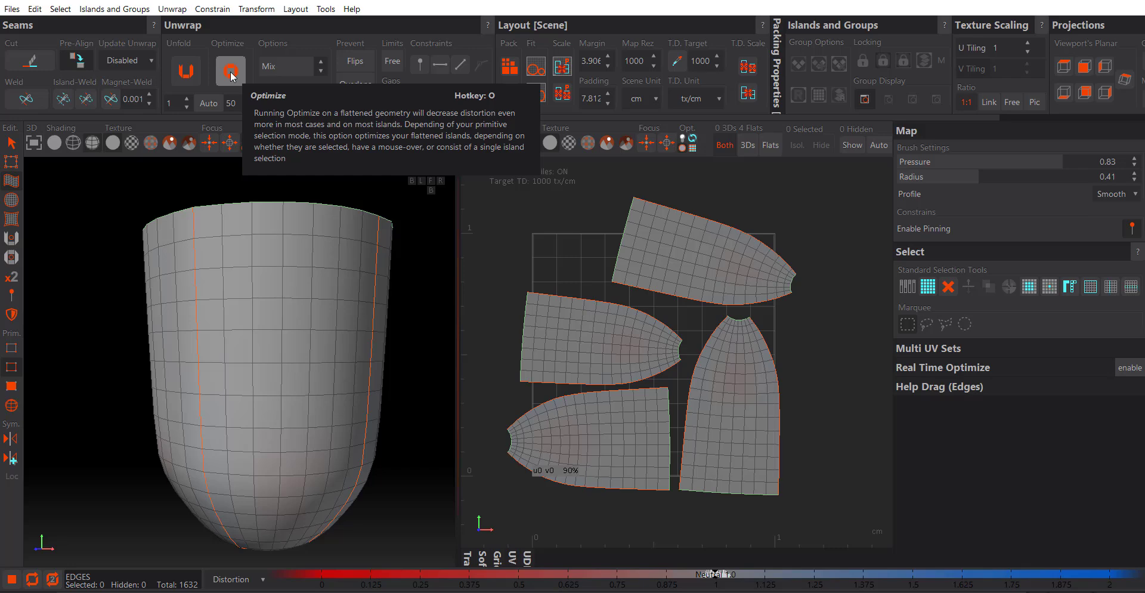
{"action": "middle_click_drag", "start_coordinate": [581, 305], "coordinate": [588, 311], "text": "alt"}
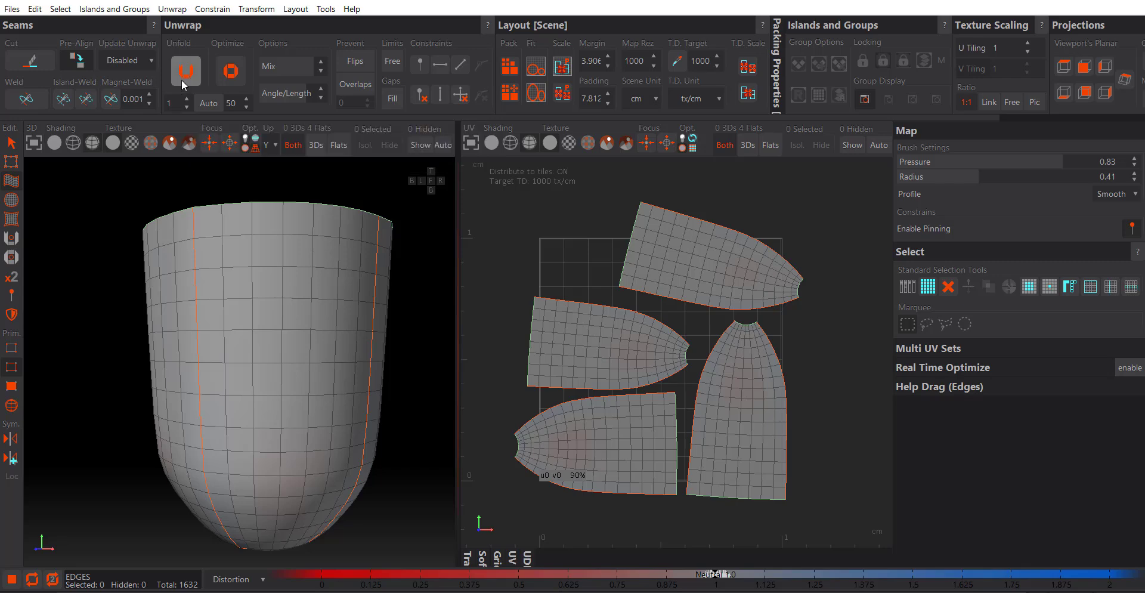
Set the unfold iterations to 10.
{"action": "left_click", "coordinate": [183, 97]}
{"action": "left_click", "coordinate": [183, 96]}
{"action": "left_click", "coordinate": [183, 101]}
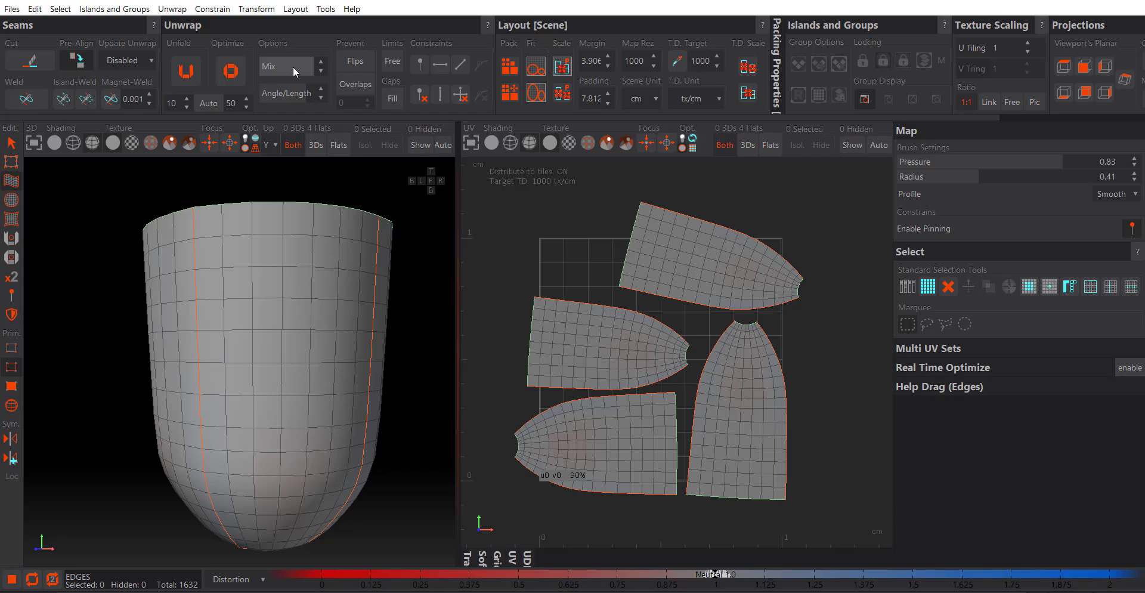
{"action": "left_click_drag", "start_coordinate": [282, 71], "coordinate": [272, 70]}
{"action": "left_click", "coordinate": [278, 65]}
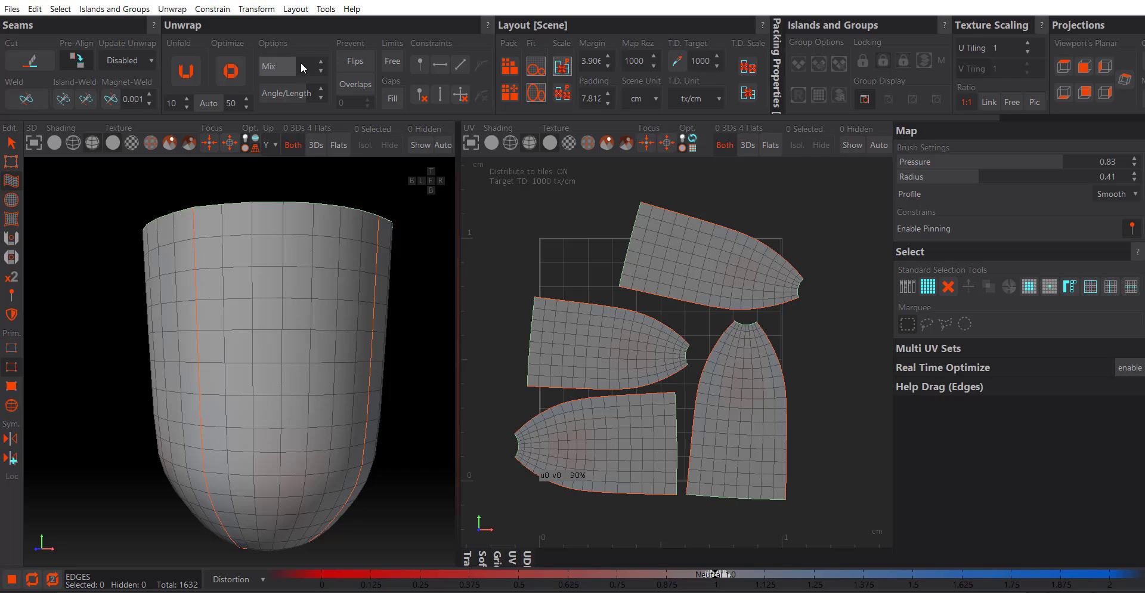
Enable the automatic distortion-energy mode for Unfold and Optimize, and undo the last optimization of the islands.
{"action": "left_click", "coordinate": [209, 104]}
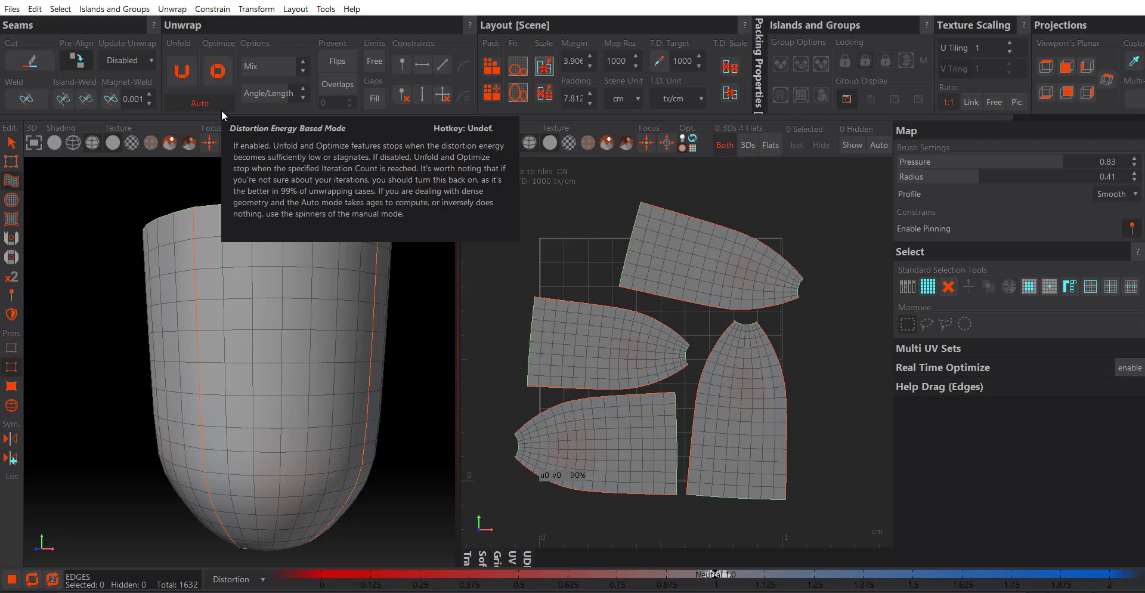
{"action": "middle_click_drag", "start_coordinate": [535, 323], "coordinate": [557, 324], "text": "alt"}
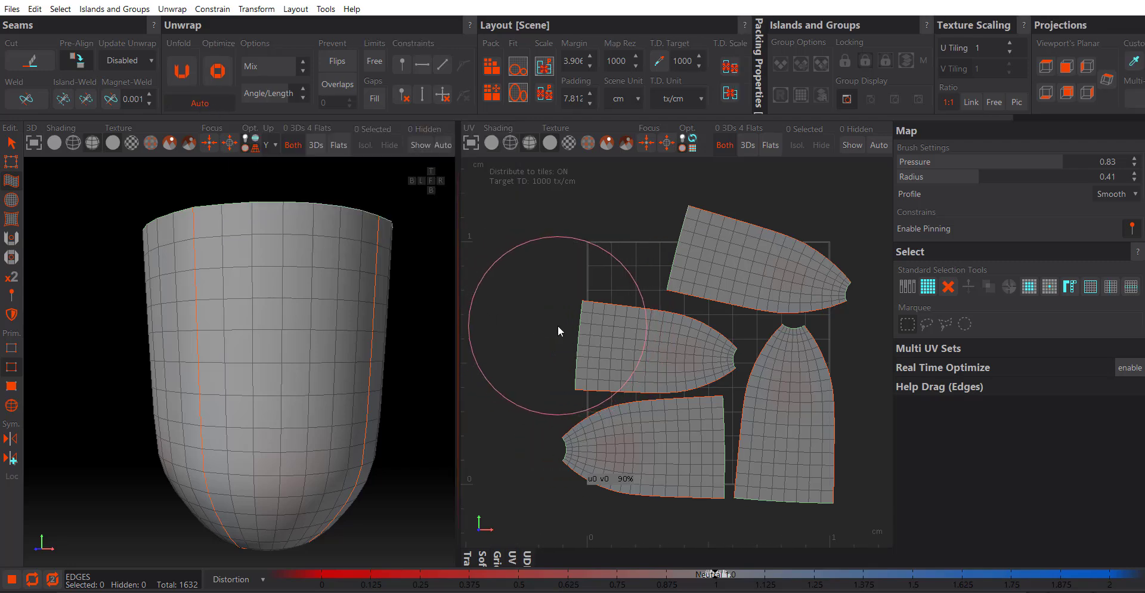
{"action": "key", "text": "ctrl+z"}
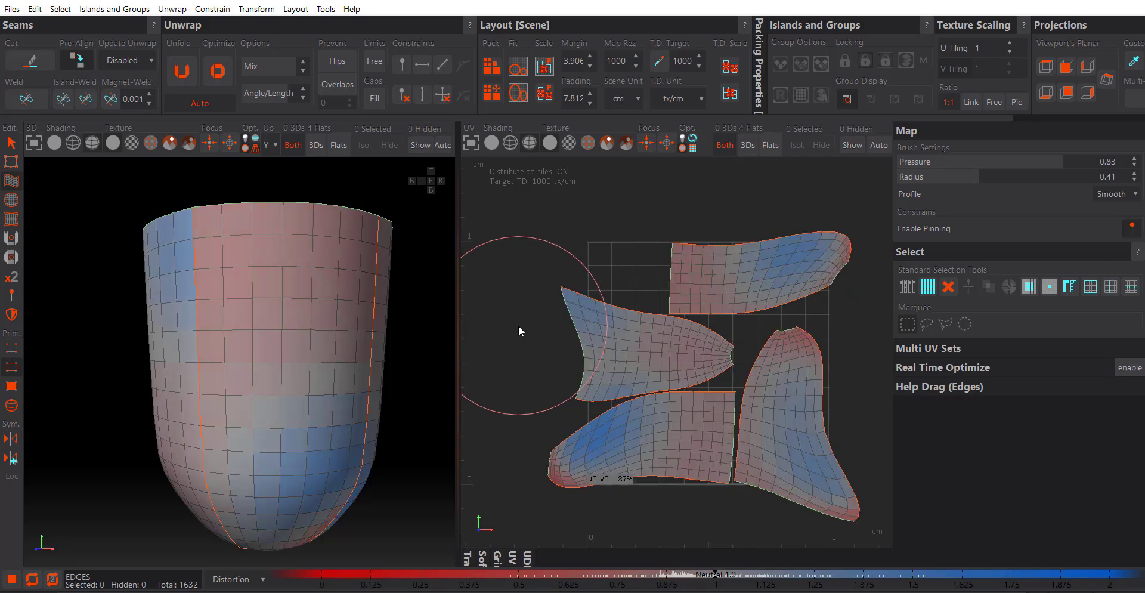
Turn the automatic distortion-energy mode off and back on, and optimize the cup's distorted islands.
{"action": "left_click", "coordinate": [208, 106]}
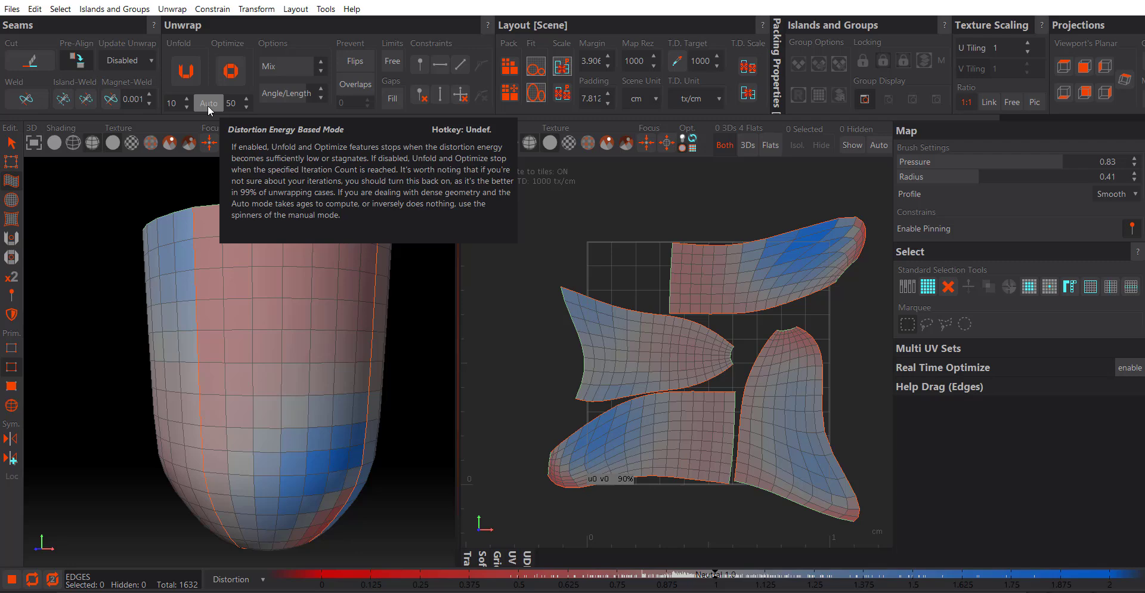
{"action": "left_click", "coordinate": [208, 104]}
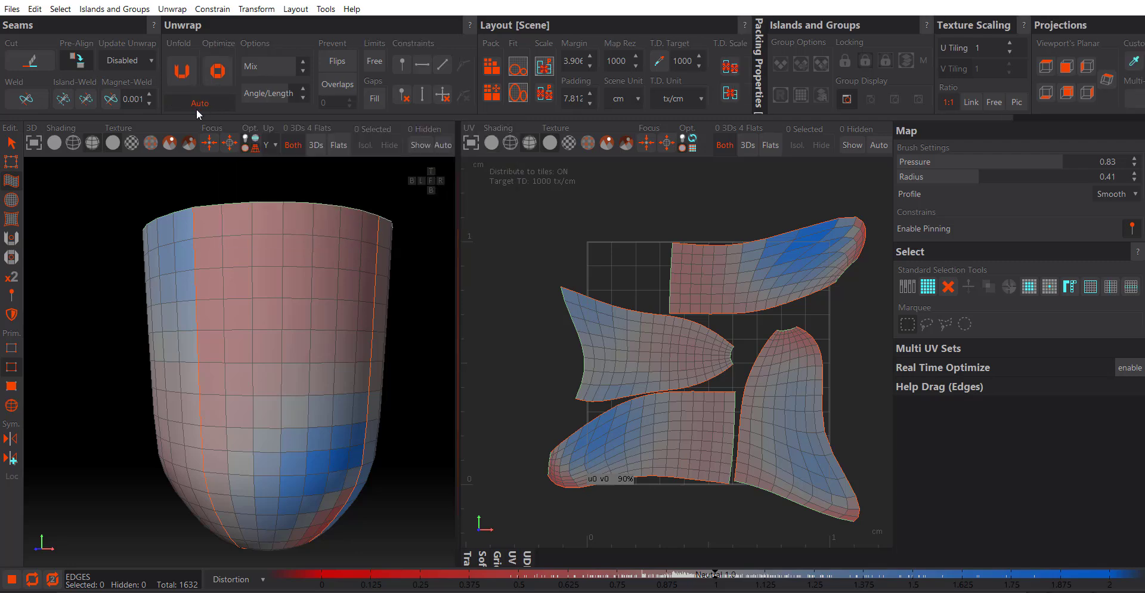
{"action": "left_click", "coordinate": [222, 82]}
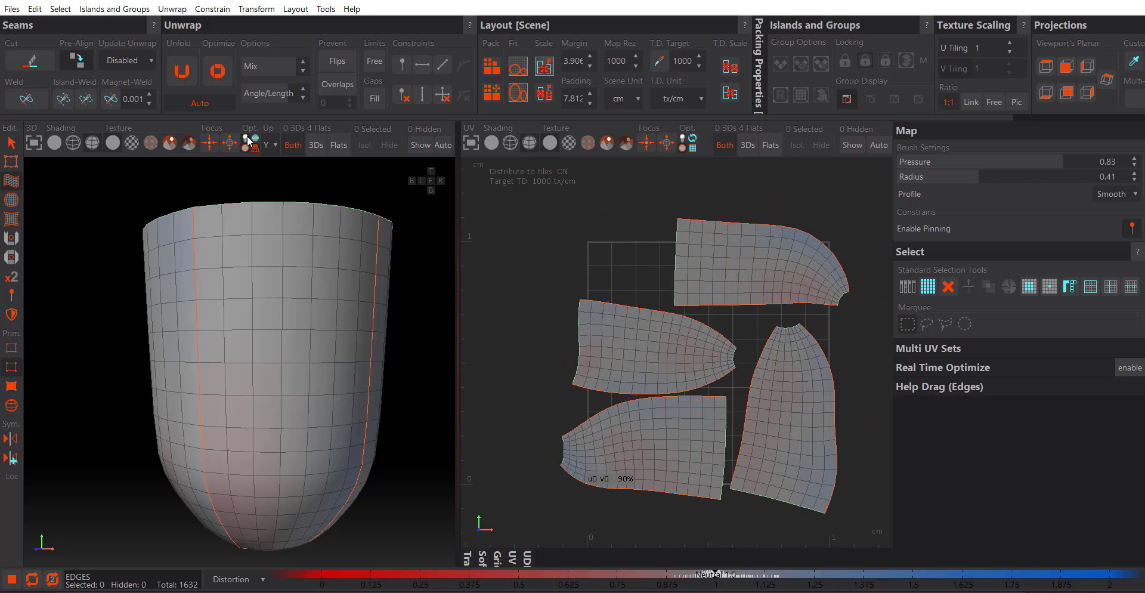
Run Optimize repeatedly on the cup's islands in automatic mode to reduce the remaining distortion.
{"action": "left_click", "coordinate": [217, 72]}
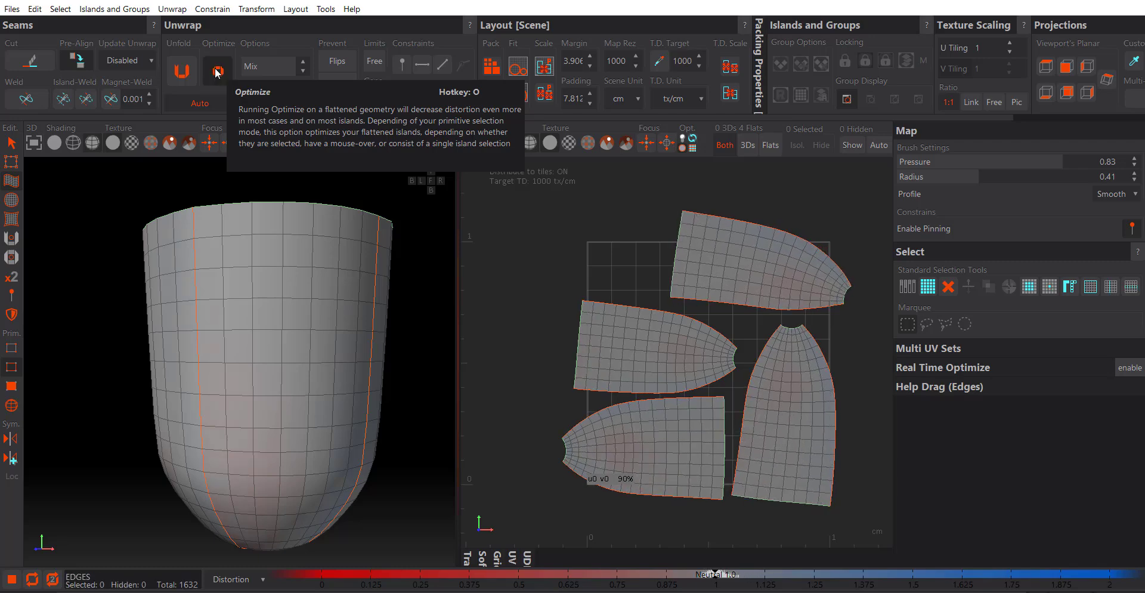
{"action": "left_click", "coordinate": [218, 72]}
{"action": "left_click", "coordinate": [218, 72]}
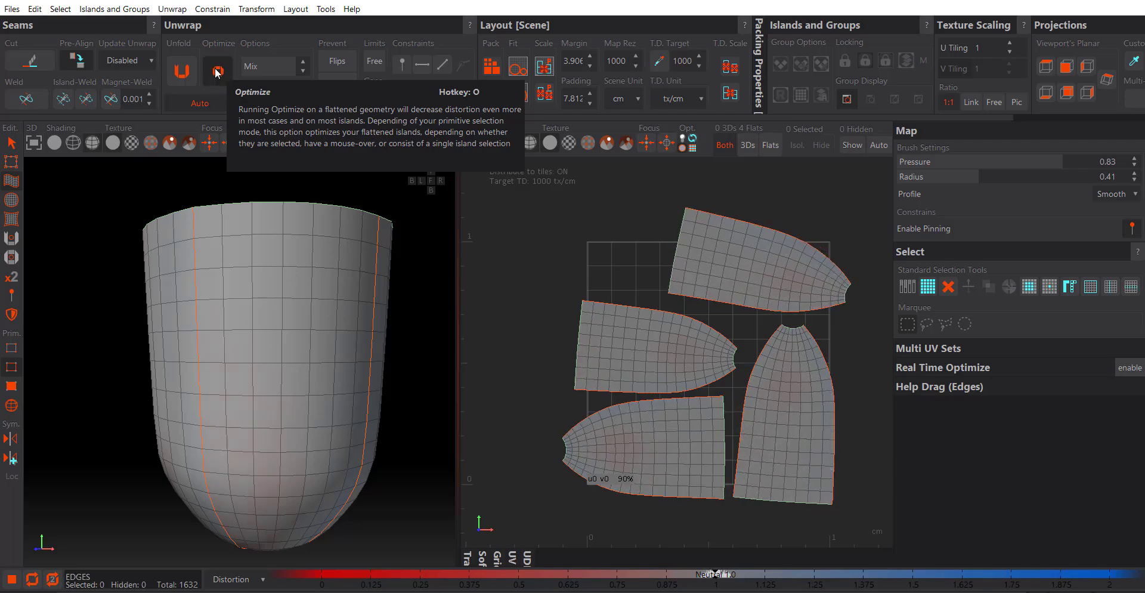
{"action": "left_click", "coordinate": [217, 72]}
{"action": "left_click", "coordinate": [217, 72]}
{"action": "left_click", "coordinate": [210, 72]}
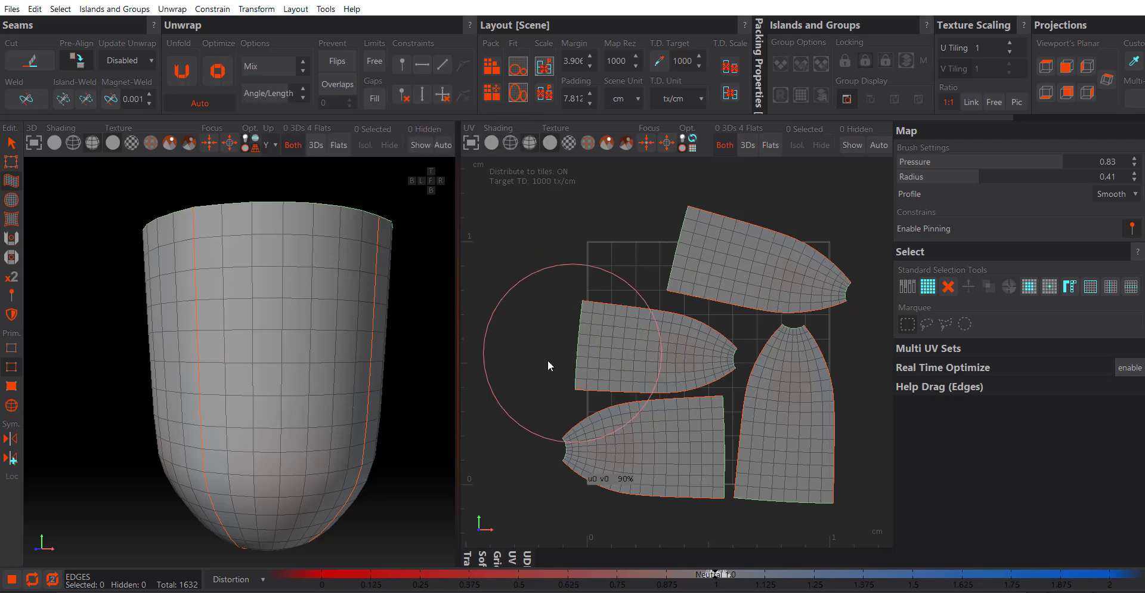
{"action": "scroll", "coordinate": [277, 395], "scroll_direction": "down", "scroll_amount": 1}
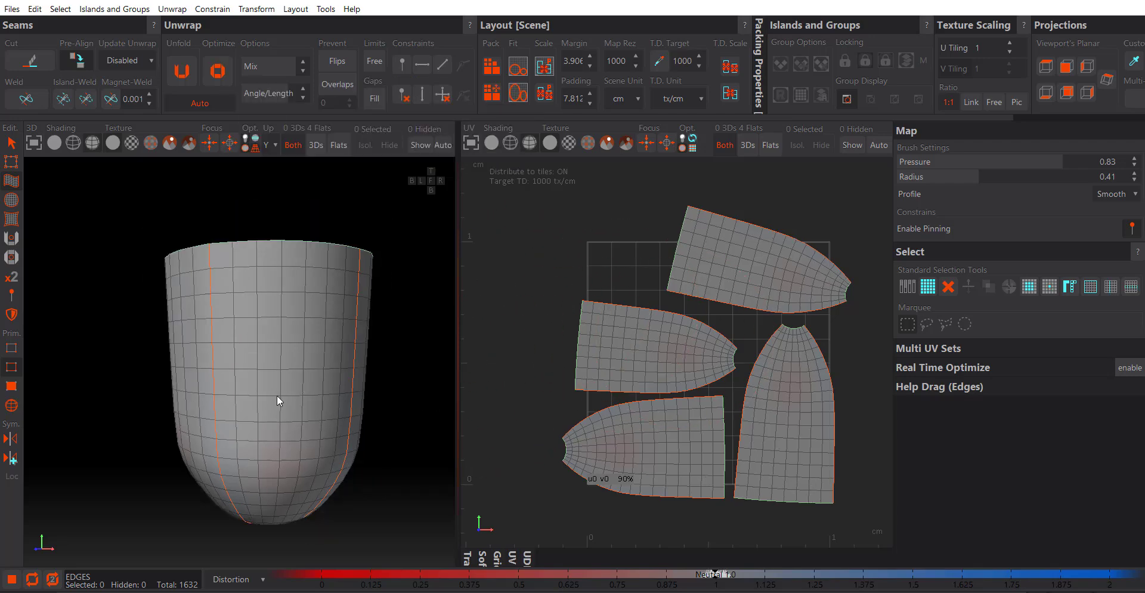
{"action": "middle_click_drag", "start_coordinate": [280, 439], "coordinate": [266, 430], "text": "alt"}
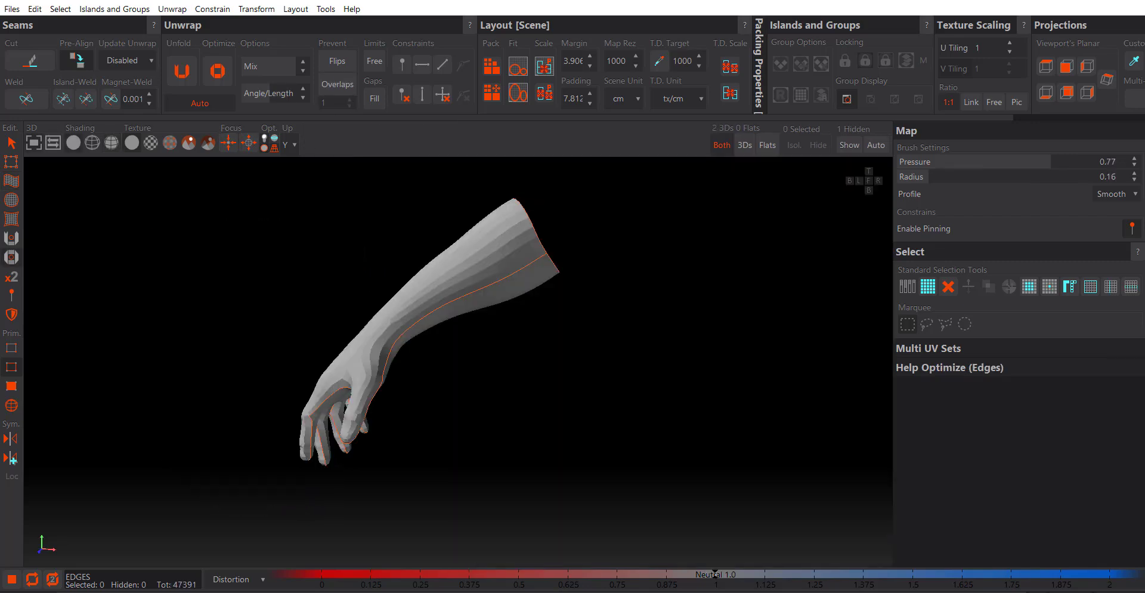
Examine the arm mesh and its seams from several sides in the 3D view.
{"action": "left_click_drag", "start_coordinate": [365, 255], "coordinate": [425, 255], "text": "alt"}
{"action": "left_click_drag", "start_coordinate": [337, 197], "coordinate": [391, 202], "text": "alt"}
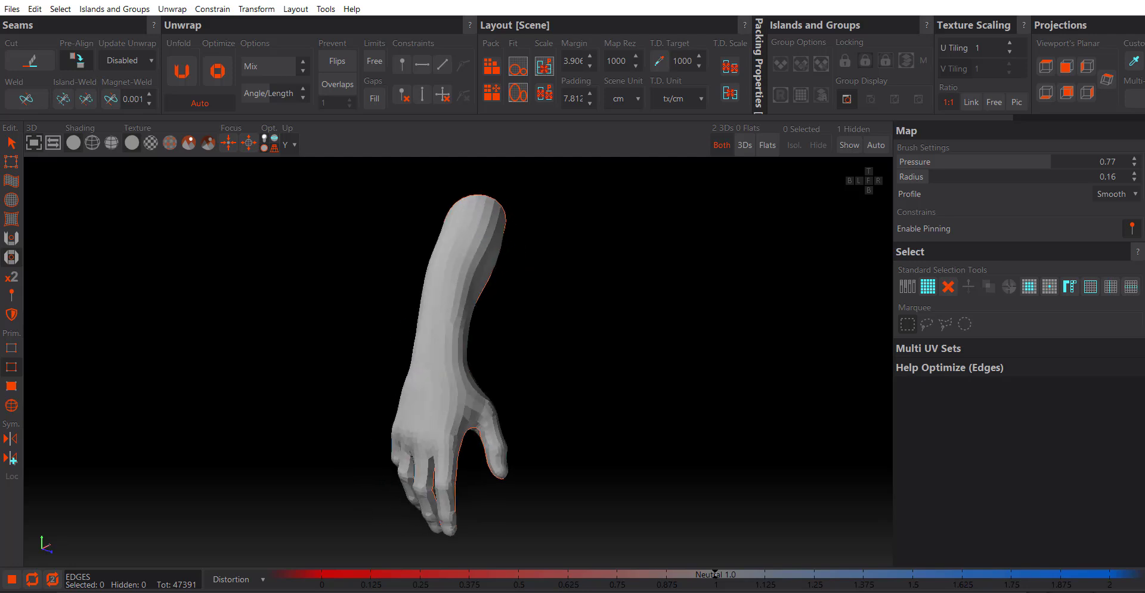
{"action": "left_click_drag", "start_coordinate": [322, 239], "coordinate": [422, 253], "text": "alt"}
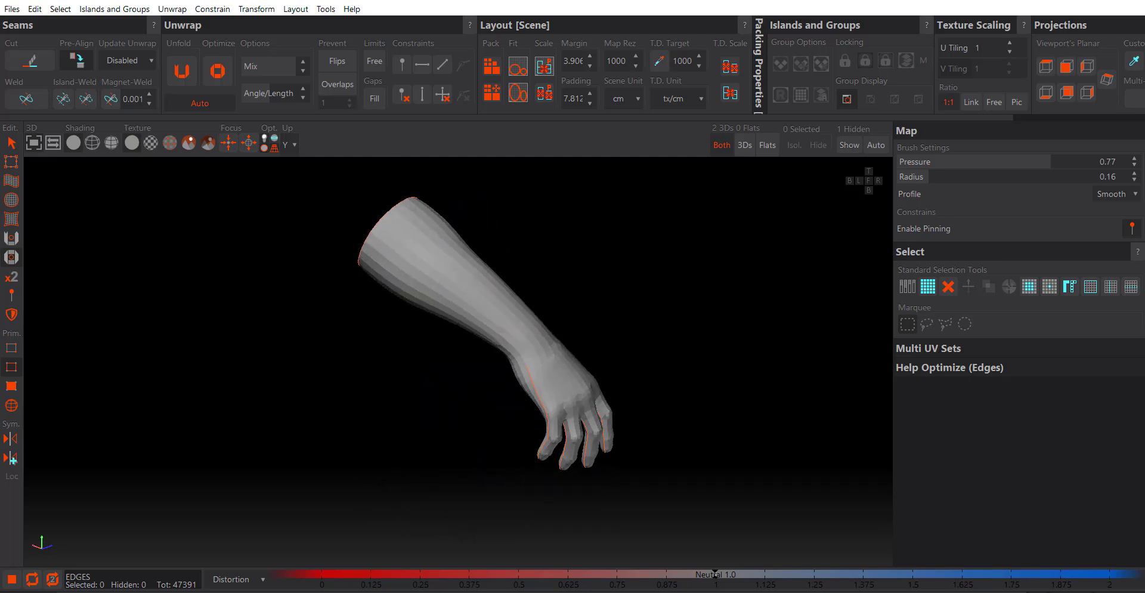
{"action": "left_click_drag", "start_coordinate": [486, 332], "coordinate": [481, 334], "text": "alt"}
{"action": "middle_click_drag", "start_coordinate": [481, 333], "coordinate": [420, 349], "text": "alt"}
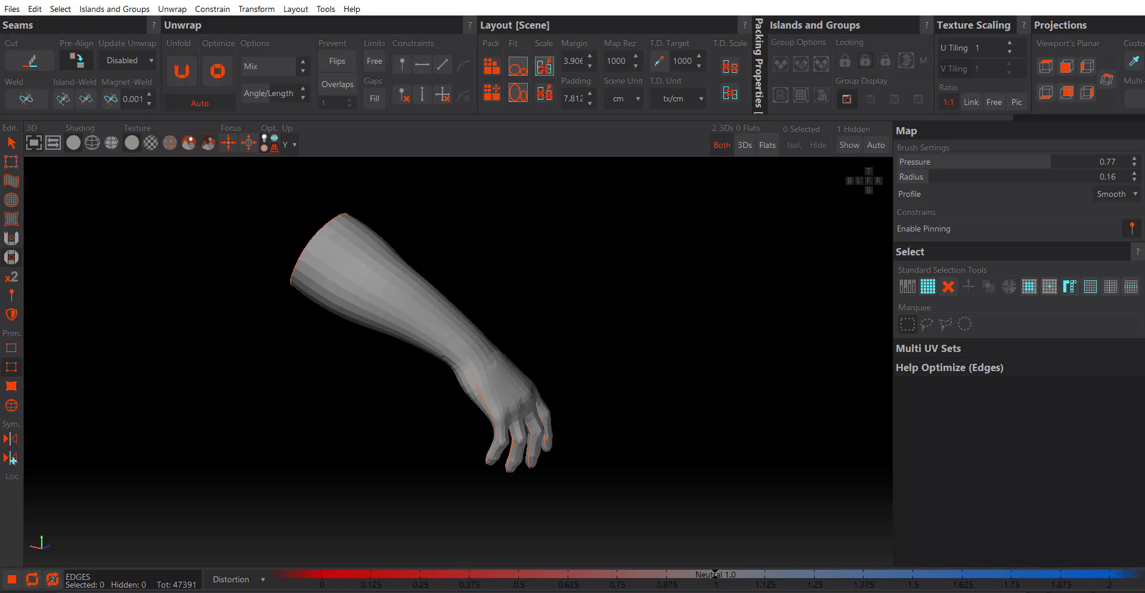
{"action": "left_click_drag", "start_coordinate": [540, 340], "coordinate": [451, 348], "text": "alt"}
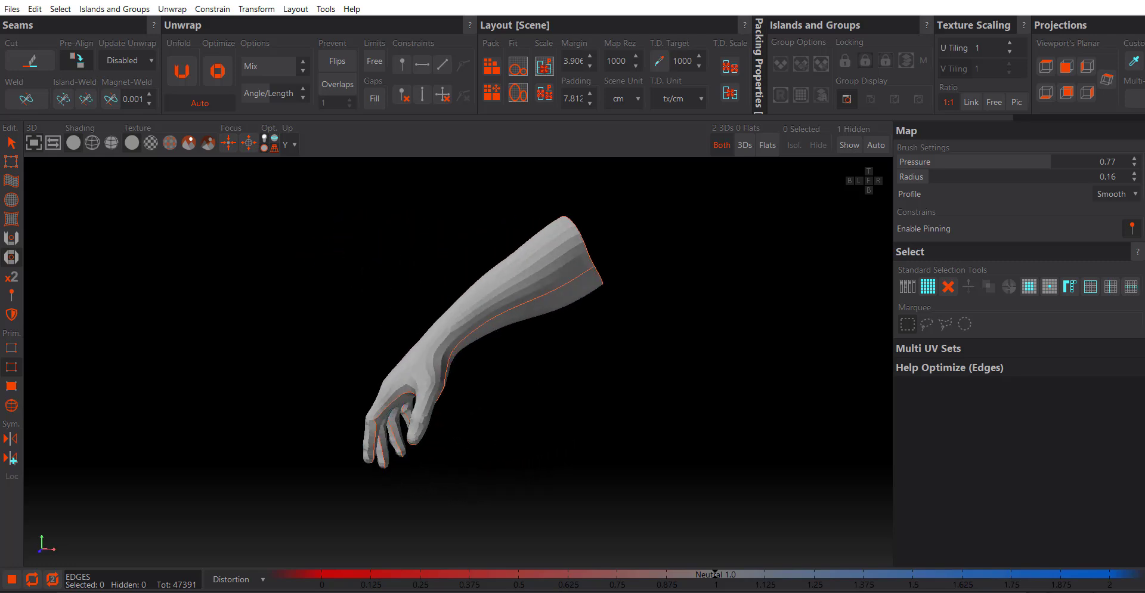
{"action": "middle_click_drag", "start_coordinate": [449, 348], "coordinate": [406, 353], "text": "alt"}
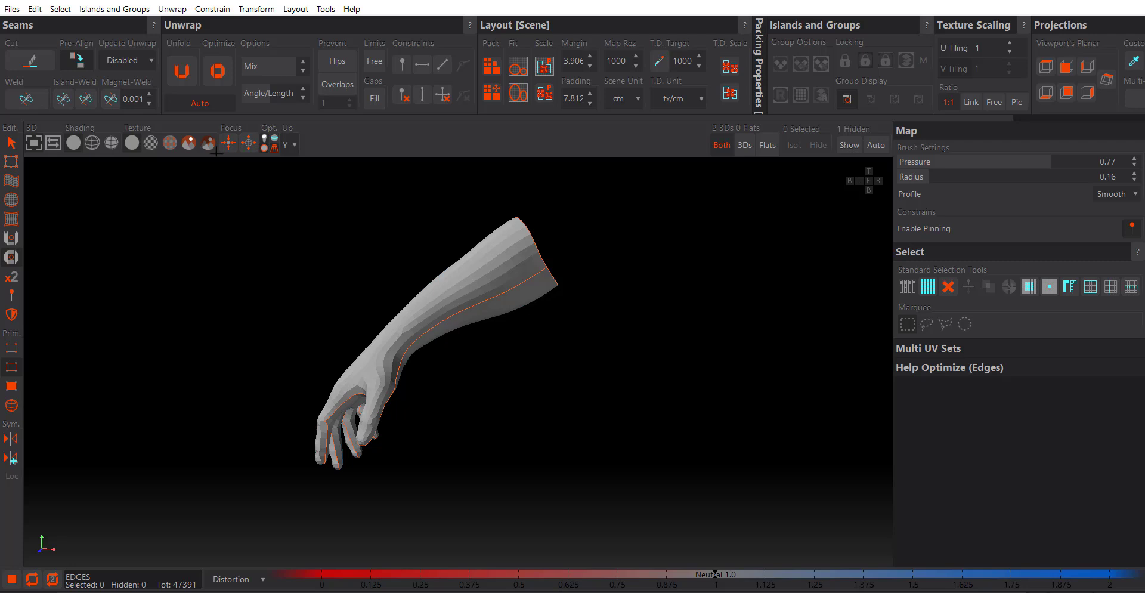
Show the arm's UV layout and unfold the arm without overlap prevention.
{"action": "left_click", "coordinate": [53, 142]}
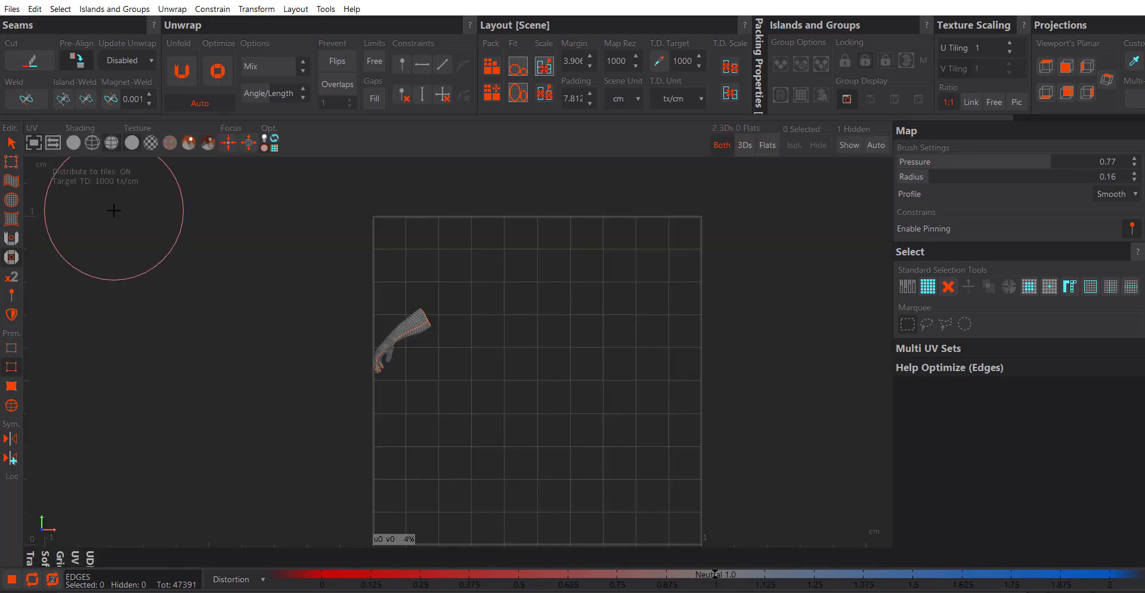
{"action": "scroll", "coordinate": [446, 359], "scroll_direction": "down", "scroll_amount": 2}
{"action": "middle_click_drag", "start_coordinate": [446, 359], "coordinate": [396, 340], "text": "alt"}
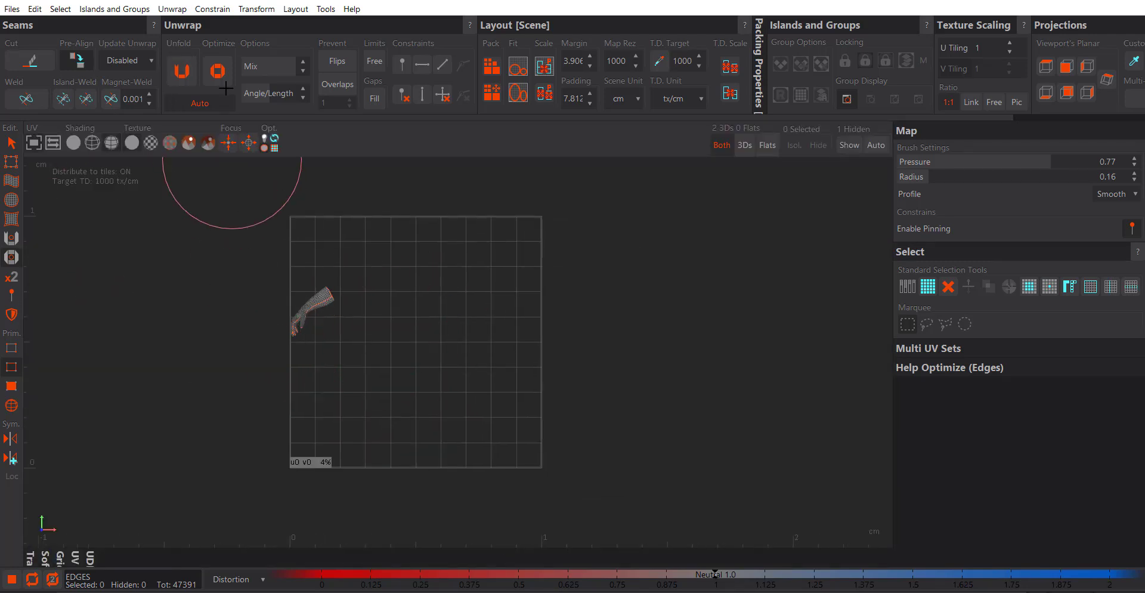
{"action": "left_click", "coordinate": [182, 71]}
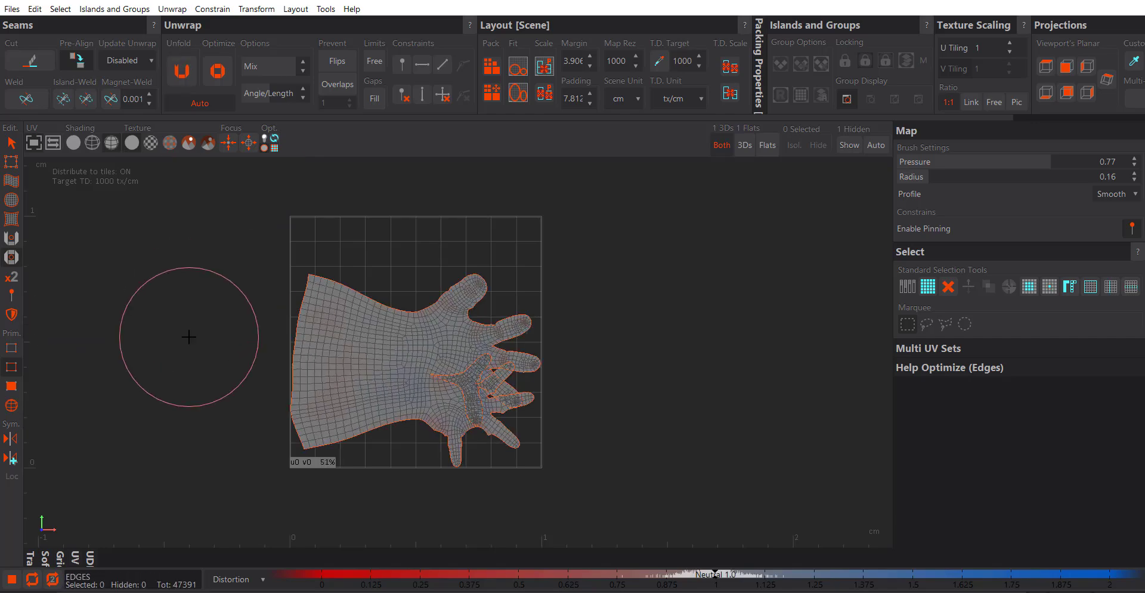
{"action": "scroll", "coordinate": [375, 414], "scroll_direction": "up", "scroll_amount": 2}
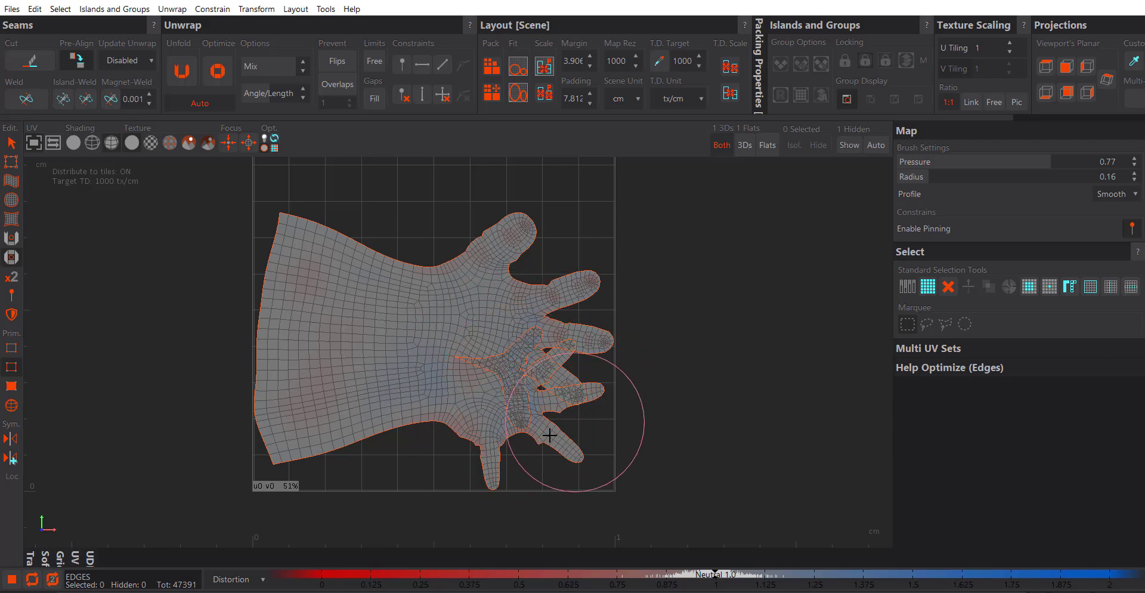
Enable overlap prevention, and redo the arm's unfold with it after undoing the previous one.
{"action": "left_click", "coordinate": [338, 83]}
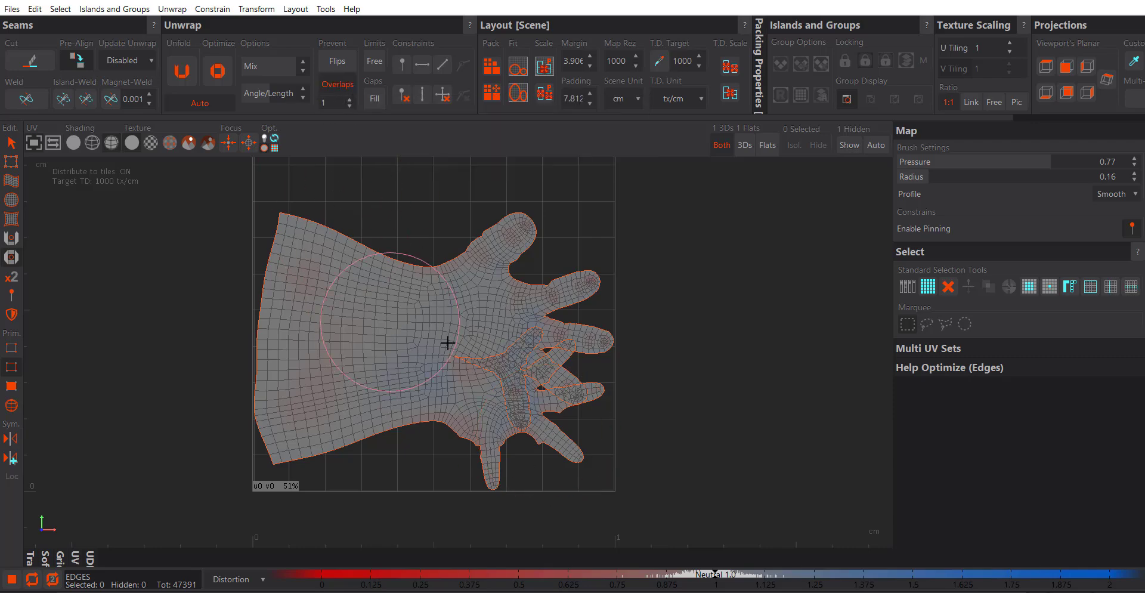
{"action": "middle_click_drag", "start_coordinate": [353, 350], "coordinate": [357, 351]}
{"action": "key", "text": "ctrl+z"}
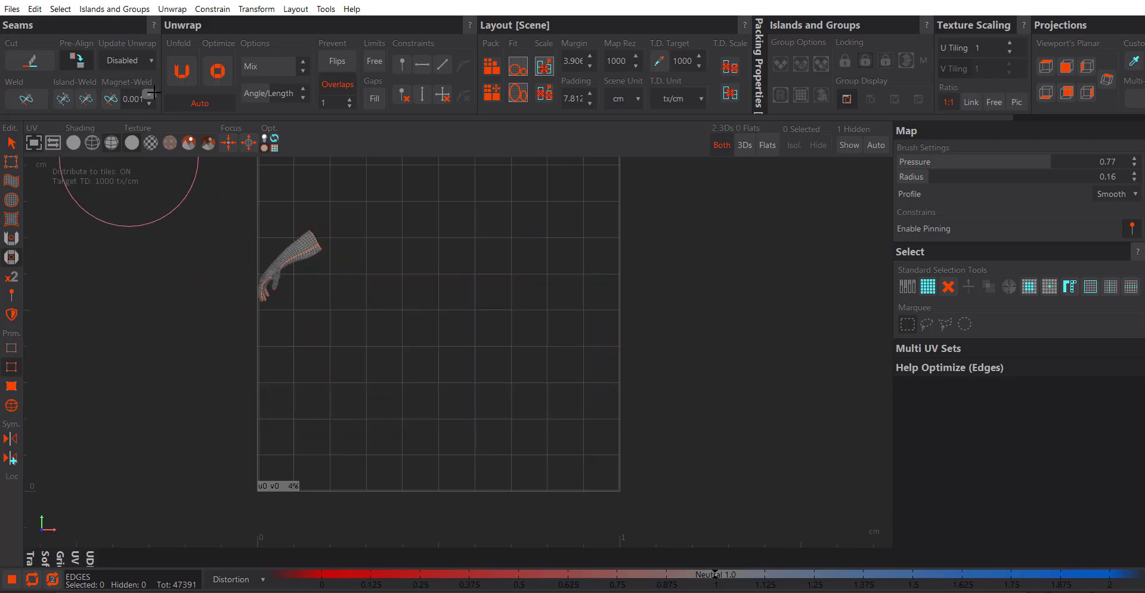
{"action": "left_click", "coordinate": [181, 71]}
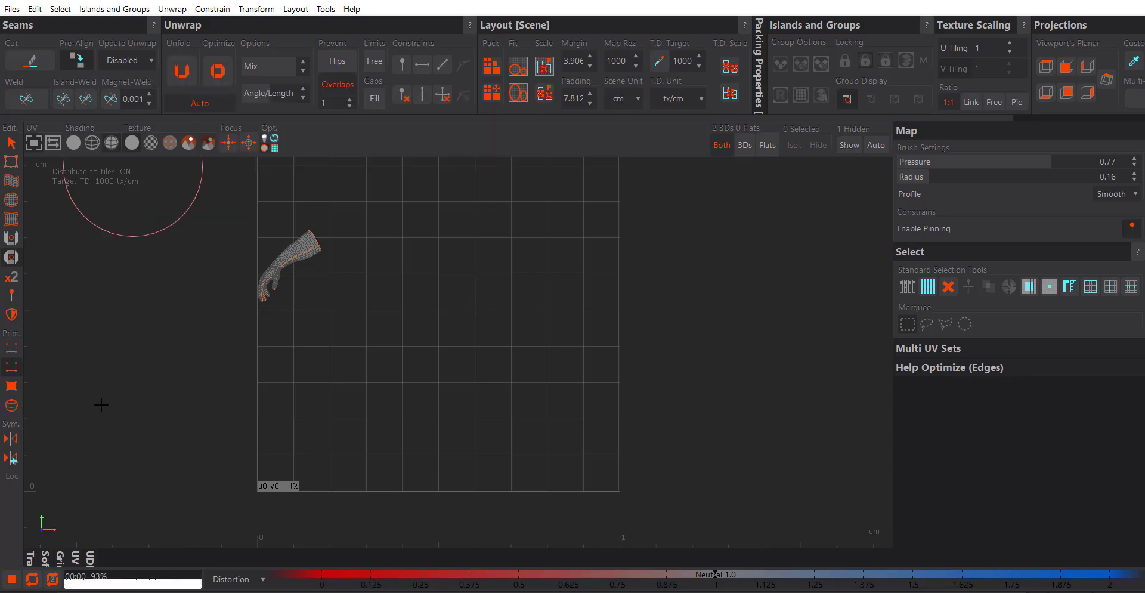
{"action": "scroll", "coordinate": [214, 384], "scroll_direction": "down", "scroll_amount": 3}
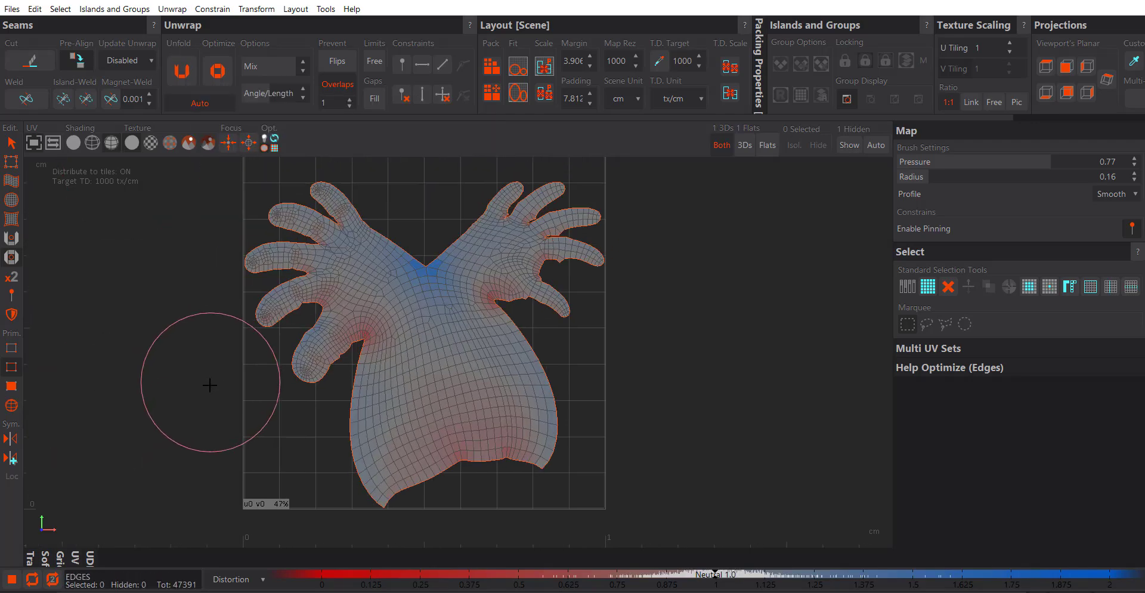
{"action": "middle_click_drag", "start_coordinate": [295, 388], "coordinate": [275, 399]}
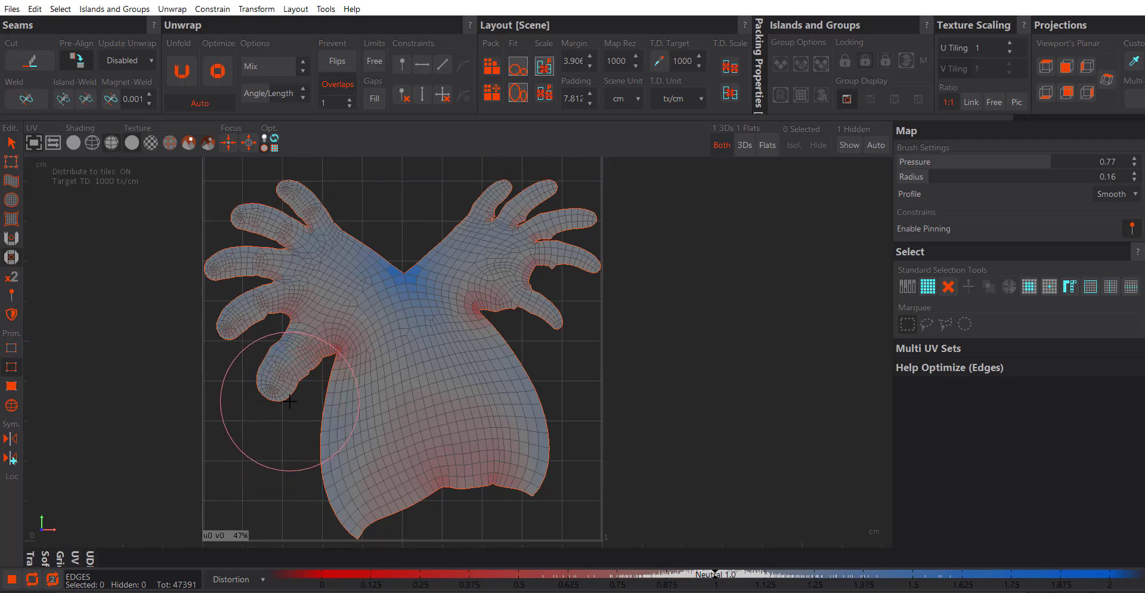
{"action": "scroll", "coordinate": [289, 401], "scroll_direction": "down", "scroll_amount": 2}
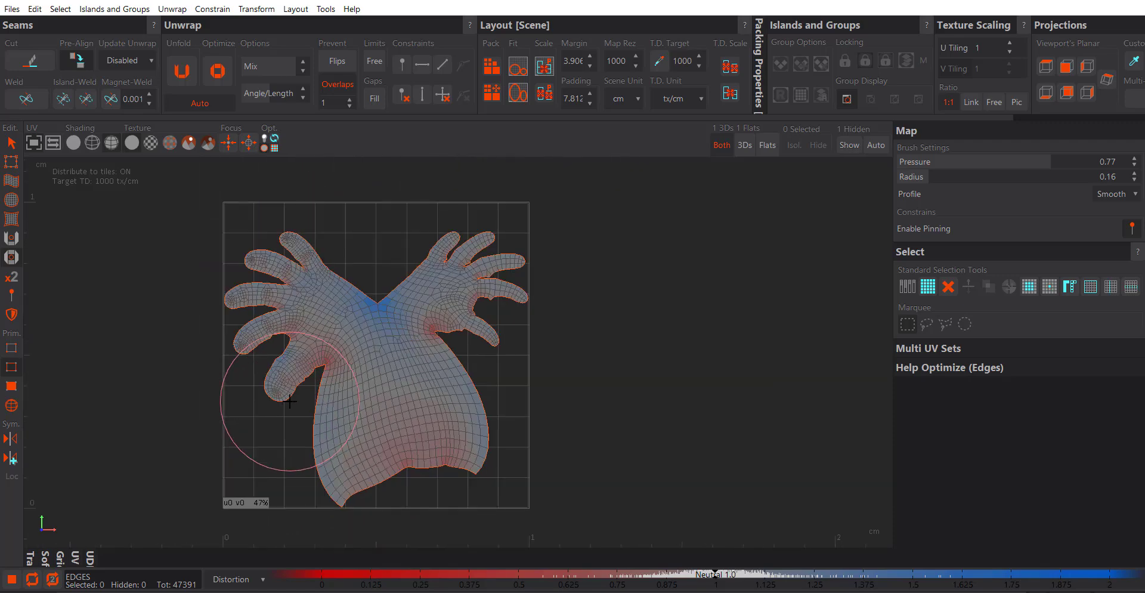
{"action": "scroll", "coordinate": [289, 402], "scroll_direction": "up", "scroll_amount": 2}
{"action": "middle_click_drag", "start_coordinate": [313, 364], "coordinate": [318, 390]}
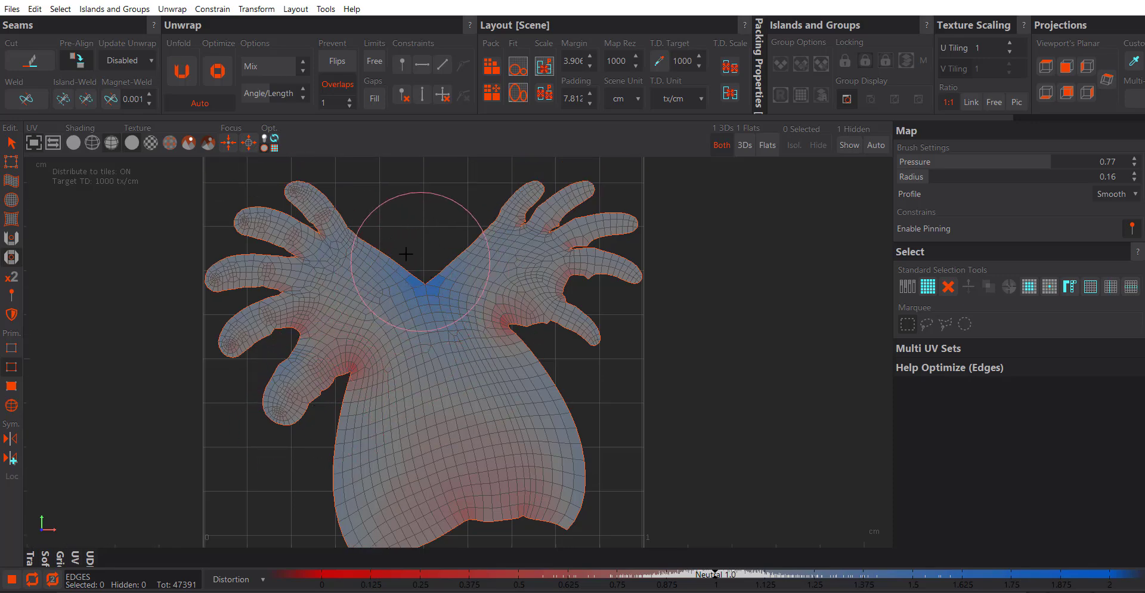
{"action": "scroll", "coordinate": [384, 298], "scroll_direction": "down", "scroll_amount": 1}
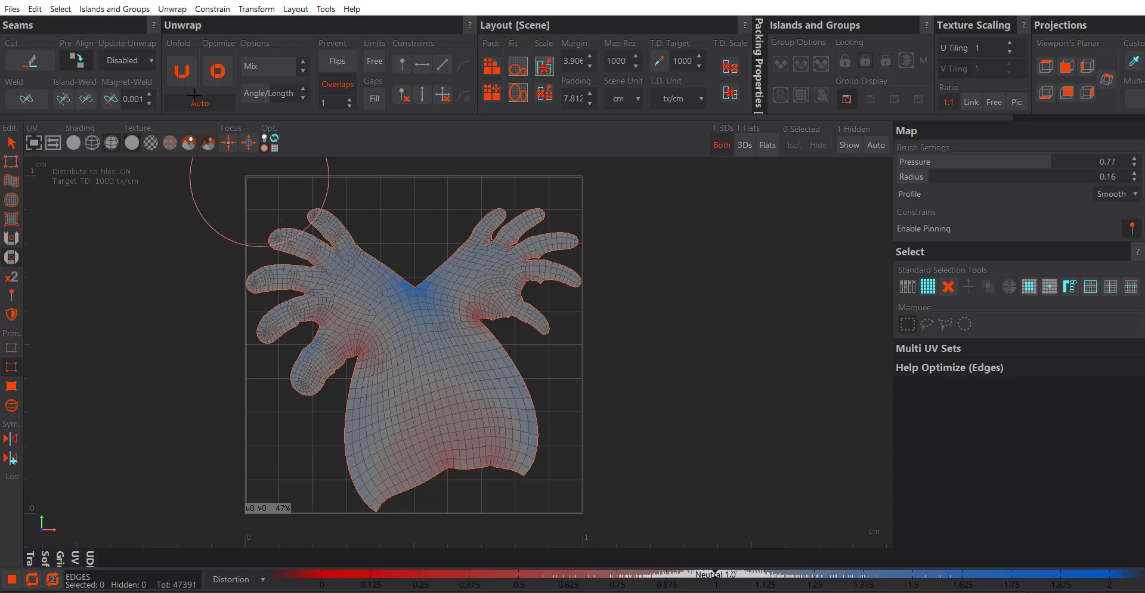
Optimize the unfolded arm island twice with overlap prevention enabled.
{"action": "left_click", "coordinate": [217, 71]}
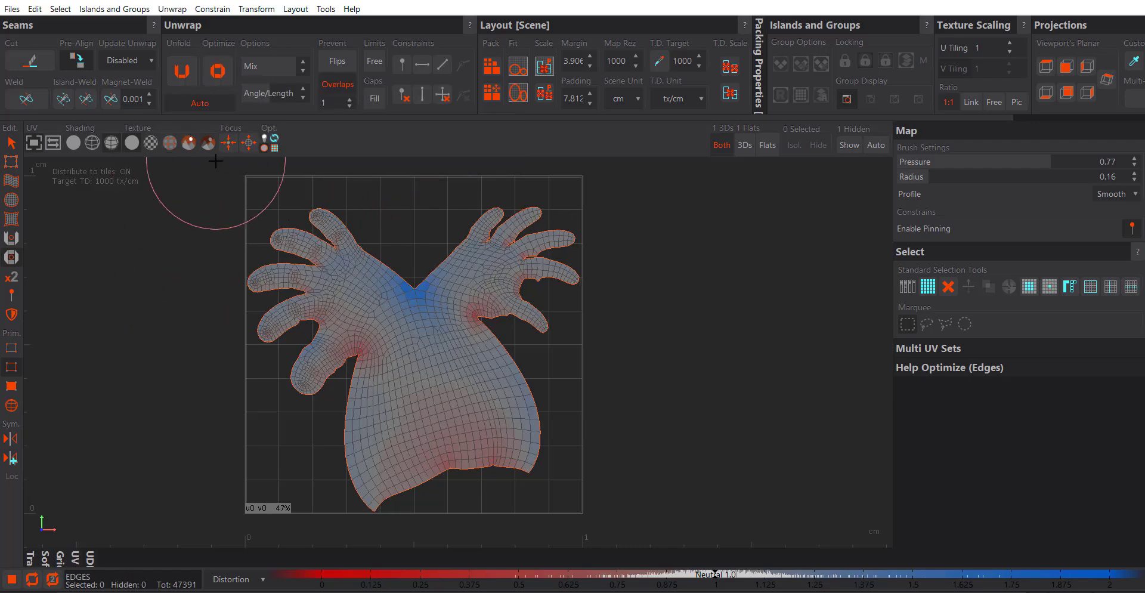
{"action": "middle_click_drag", "start_coordinate": [422, 431], "coordinate": [390, 440]}
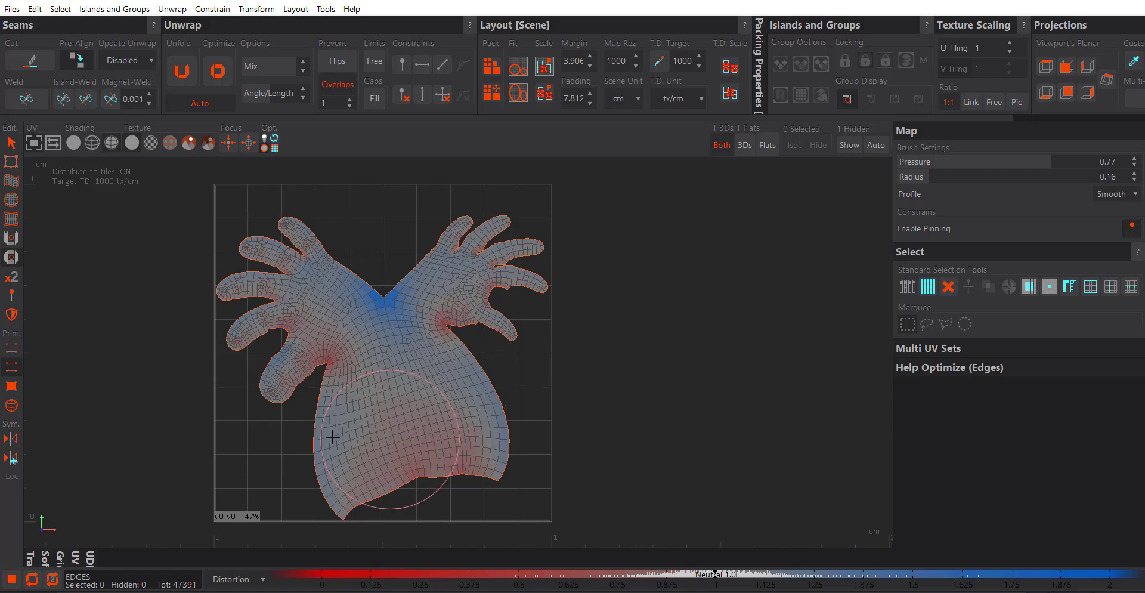
{"action": "left_click", "coordinate": [218, 70]}
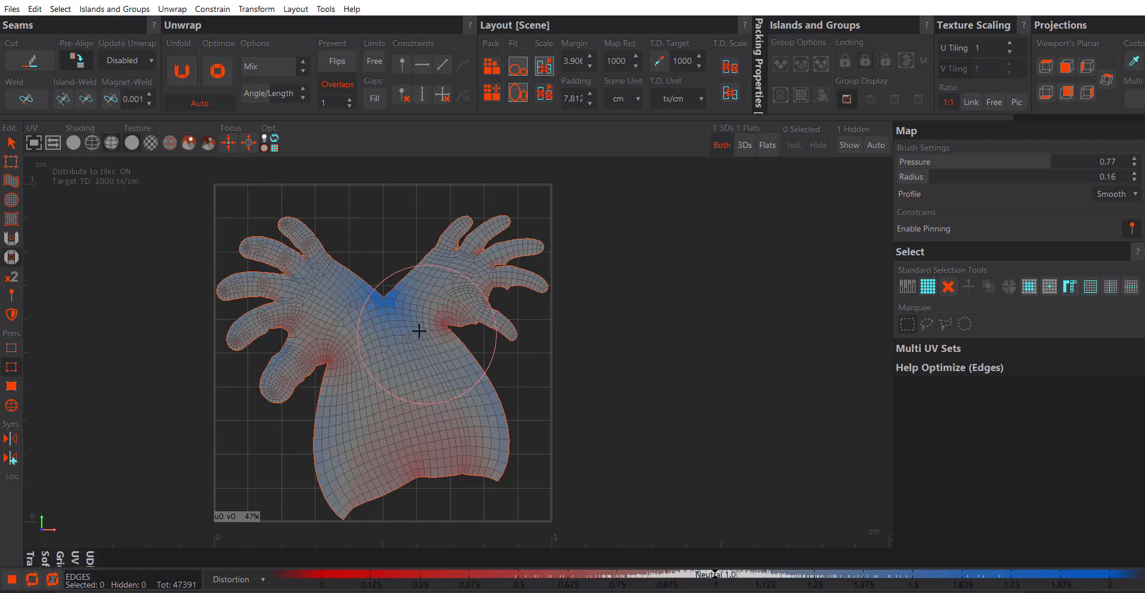
{"action": "scroll", "coordinate": [405, 293], "scroll_direction": "up", "scroll_amount": 2}
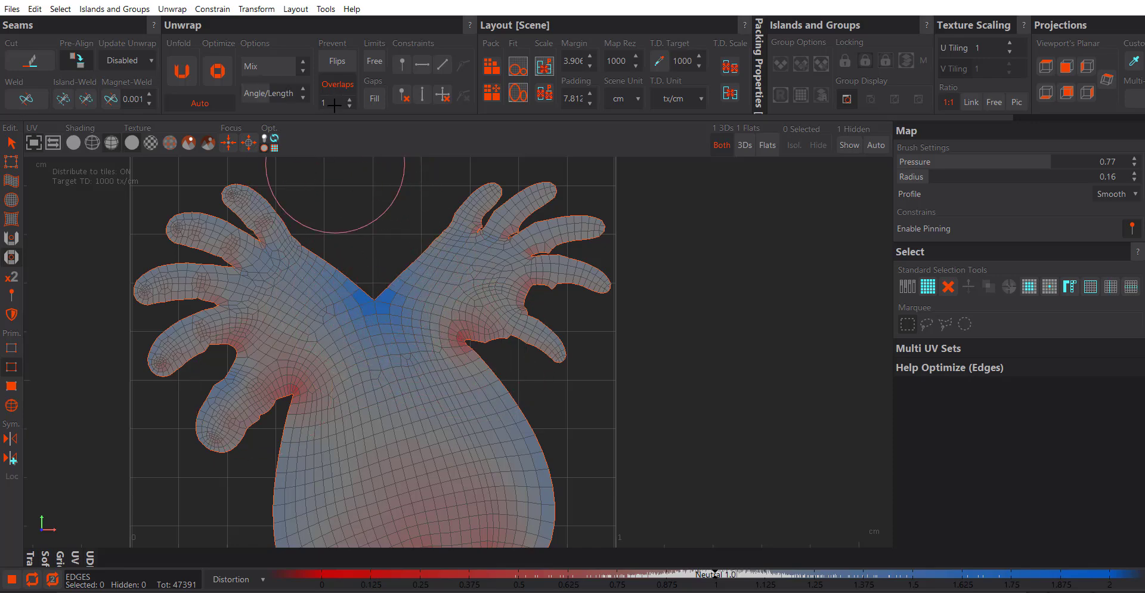
Set the intersection gap for overlap prevention to 3.
{"action": "left_click", "coordinate": [349, 100]}
{"action": "left_click", "coordinate": [349, 100]}
{"action": "left_click", "coordinate": [349, 99]}
{"action": "left_click", "coordinate": [349, 107]}
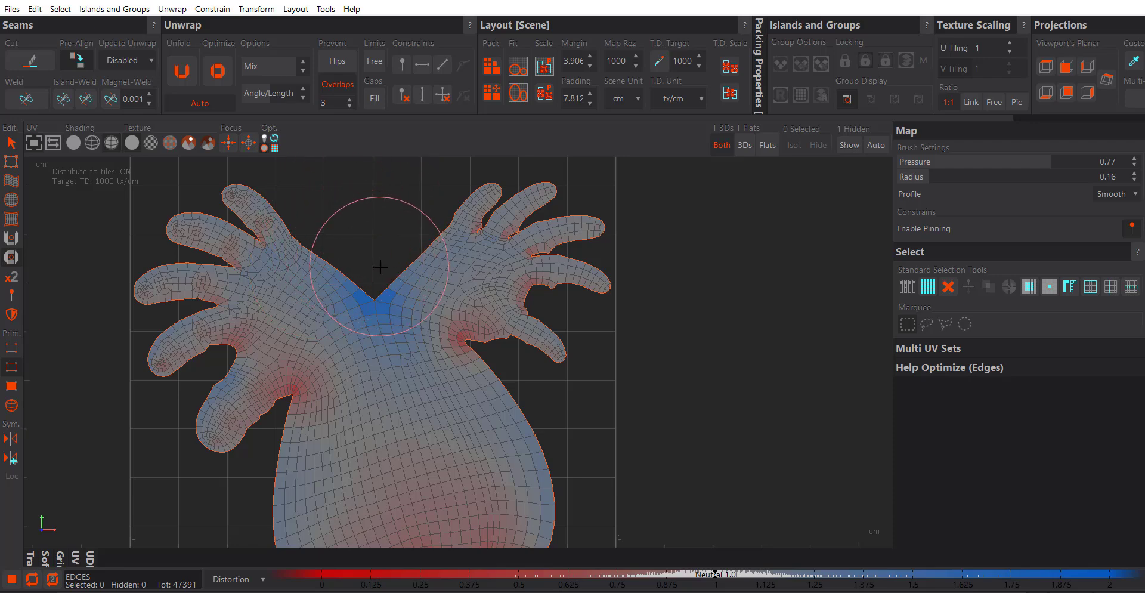
Undo the two optimizations and the unfold of the arm island.
{"action": "scroll", "coordinate": [388, 246], "scroll_direction": "down", "scroll_amount": 1}
{"action": "key", "text": "ctrl+z"}
{"action": "key", "text": "ctrl+z"}
{"action": "key", "text": "ctrl+z"}
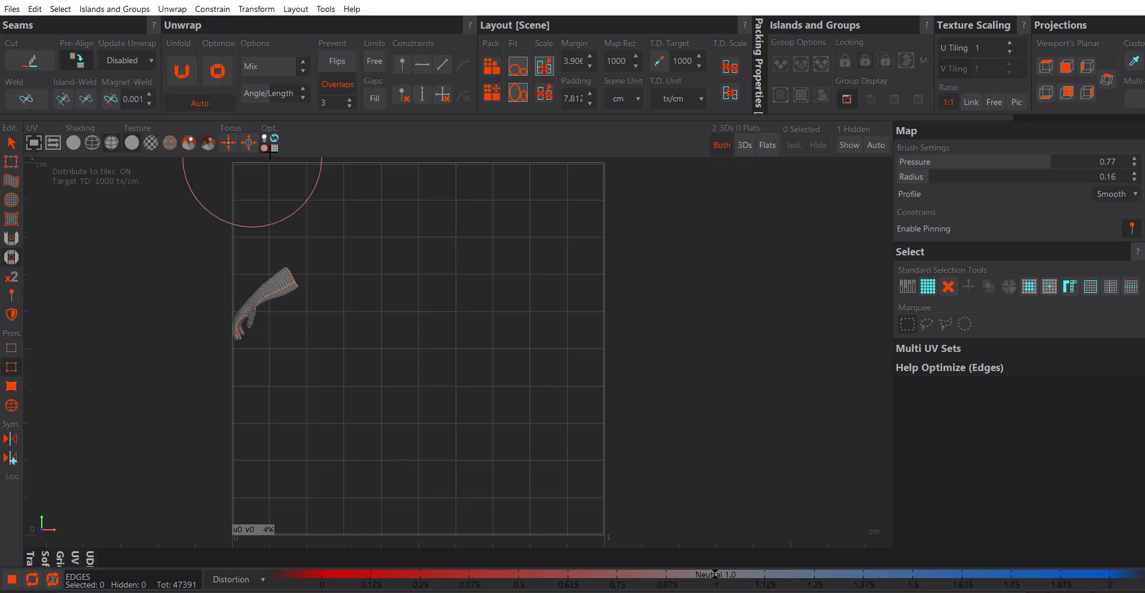
Set the intersection gap to 12 and unfold the arm again, inspecting the spacing between the fingers.
{"action": "left_click", "coordinate": [350, 106]}
{"action": "left_click_drag", "start_coordinate": [349, 102], "coordinate": [348, 100]}
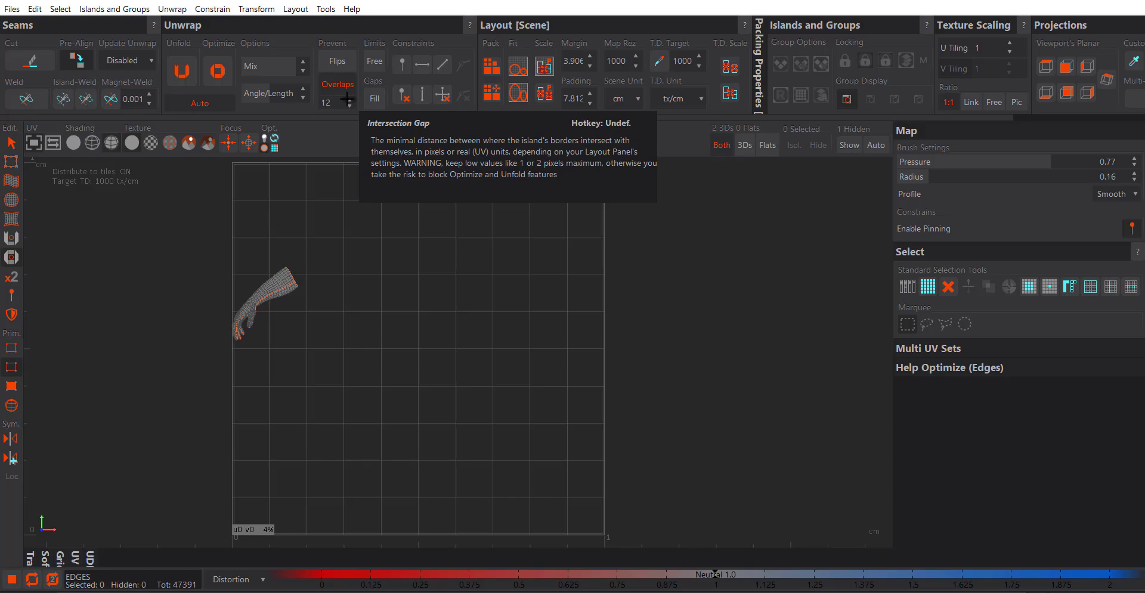
{"action": "left_click", "coordinate": [183, 73]}
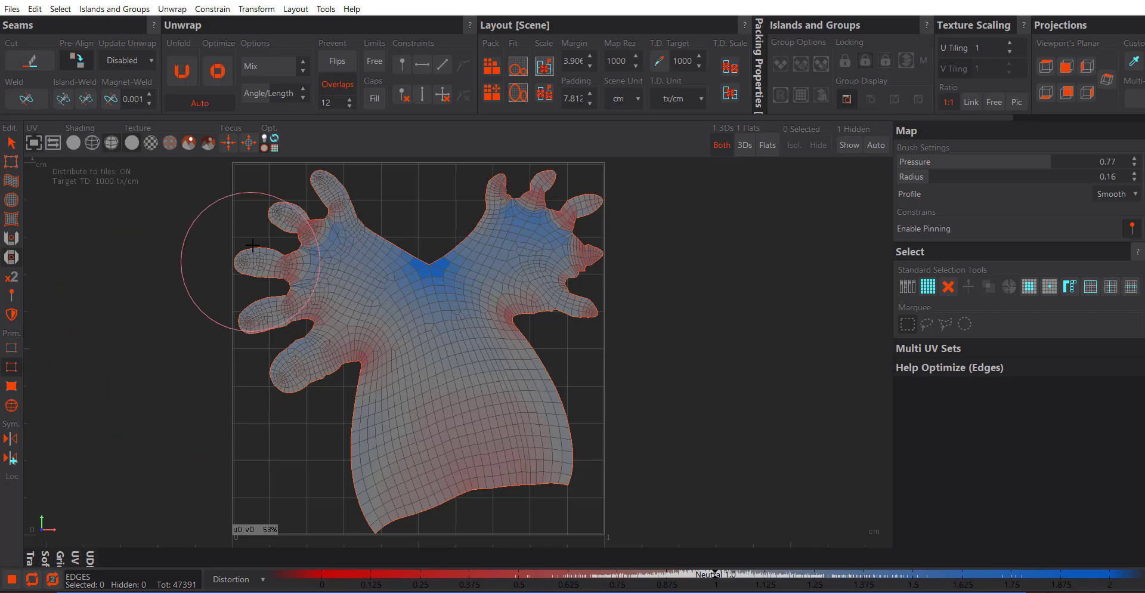
{"action": "scroll", "coordinate": [255, 239], "scroll_direction": "up", "scroll_amount": 5}
{"action": "scroll", "coordinate": [352, 277], "scroll_direction": "up", "scroll_amount": 4}
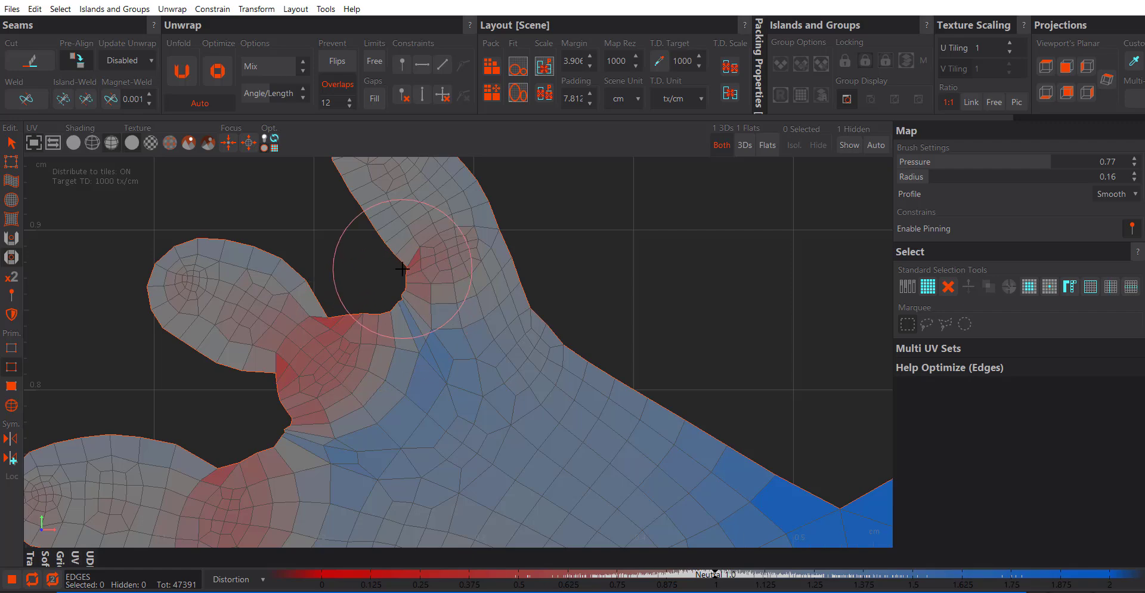
{"action": "scroll", "coordinate": [348, 340], "scroll_direction": "down", "scroll_amount": 3}
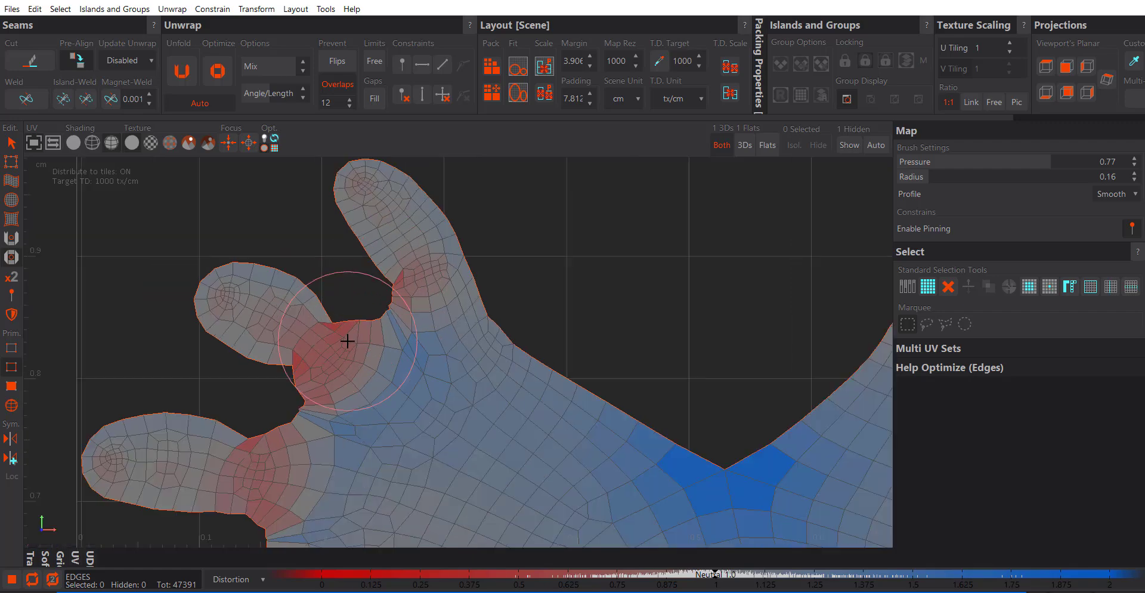
Examine the spacing between the fingers and the distortion across both hands of the unfolded arm island.
{"action": "scroll", "coordinate": [347, 340], "scroll_direction": "up", "scroll_amount": 2}
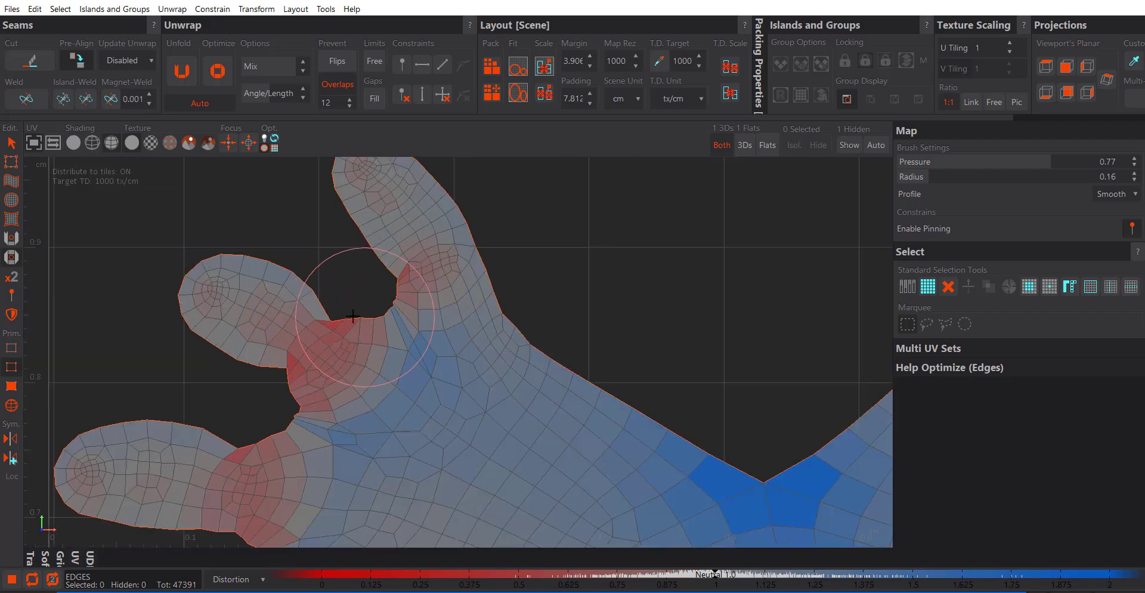
{"action": "scroll", "coordinate": [334, 313], "scroll_direction": "down", "scroll_amount": 3}
{"action": "scroll", "coordinate": [542, 383], "scroll_direction": "up", "scroll_amount": 2}
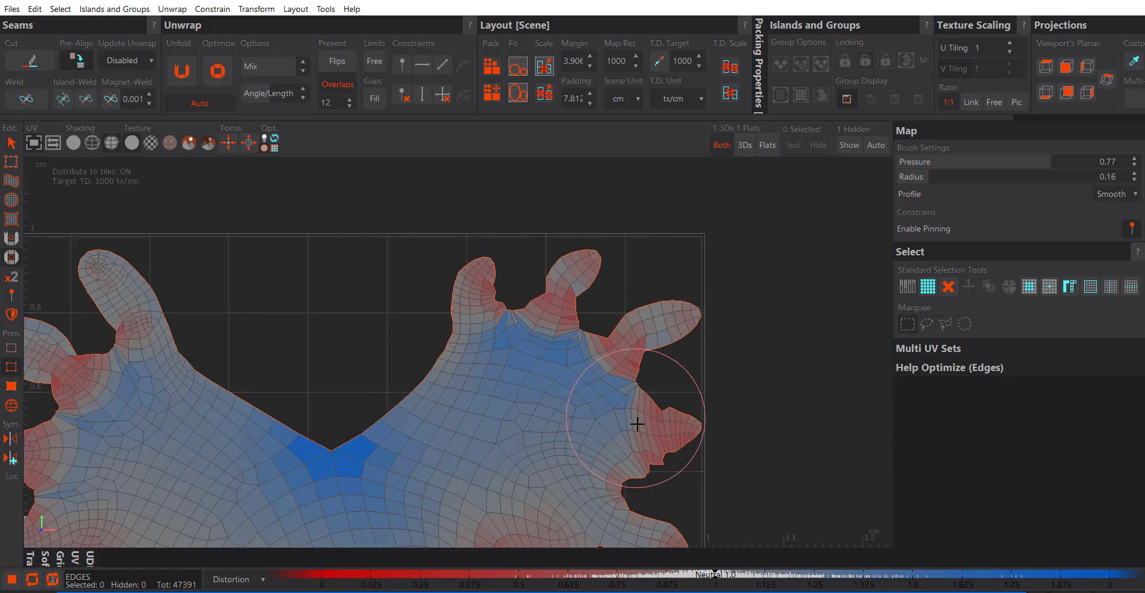
{"action": "middle_click_drag", "start_coordinate": [677, 463], "coordinate": [594, 386]}
{"action": "scroll", "coordinate": [608, 346], "scroll_direction": "down", "scroll_amount": 2}
{"action": "scroll", "coordinate": [334, 397], "scroll_direction": "down", "scroll_amount": 2}
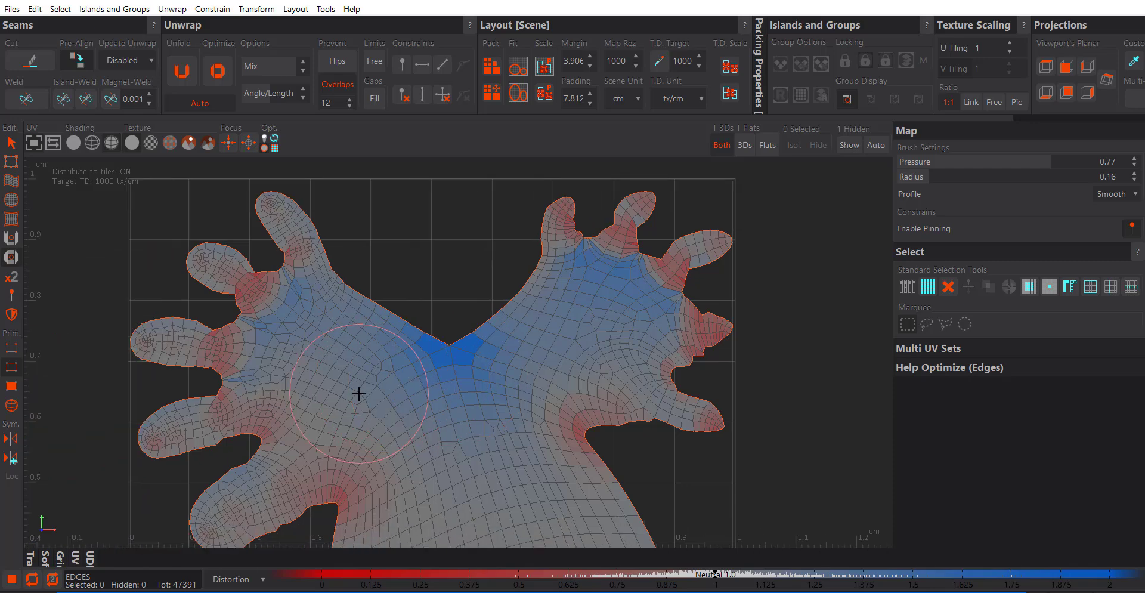
{"action": "scroll", "coordinate": [442, 379], "scroll_direction": "down", "scroll_amount": 1}
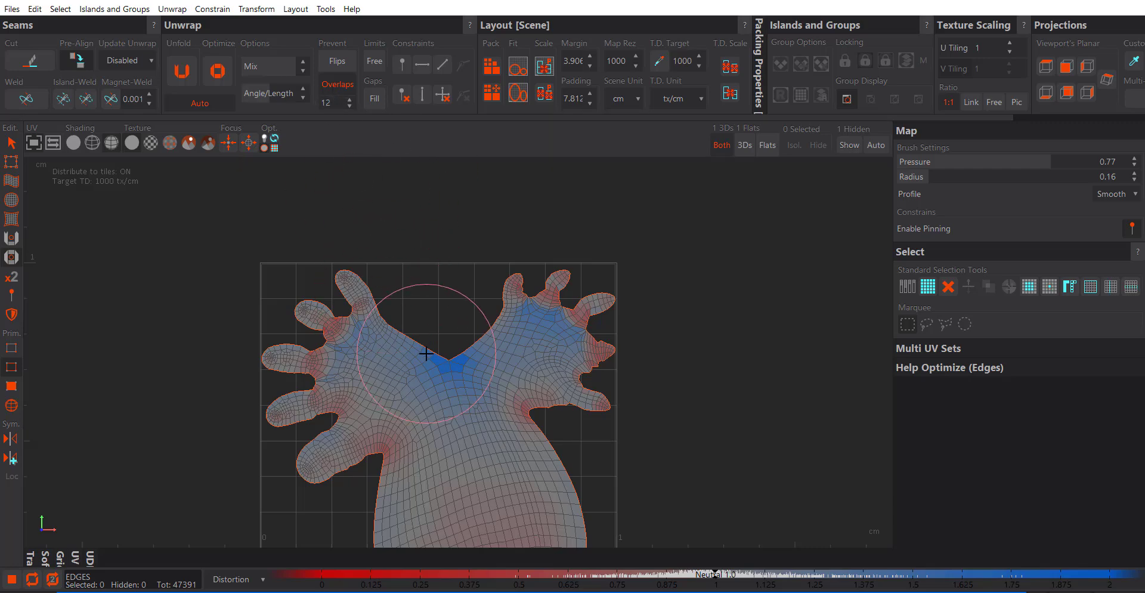
{"action": "scroll", "coordinate": [424, 355], "scroll_direction": "down", "scroll_amount": 3}
{"action": "scroll", "coordinate": [534, 306], "scroll_direction": "up", "scroll_amount": 4}
{"action": "scroll", "coordinate": [538, 305], "scroll_direction": "up", "scroll_amount": 2}
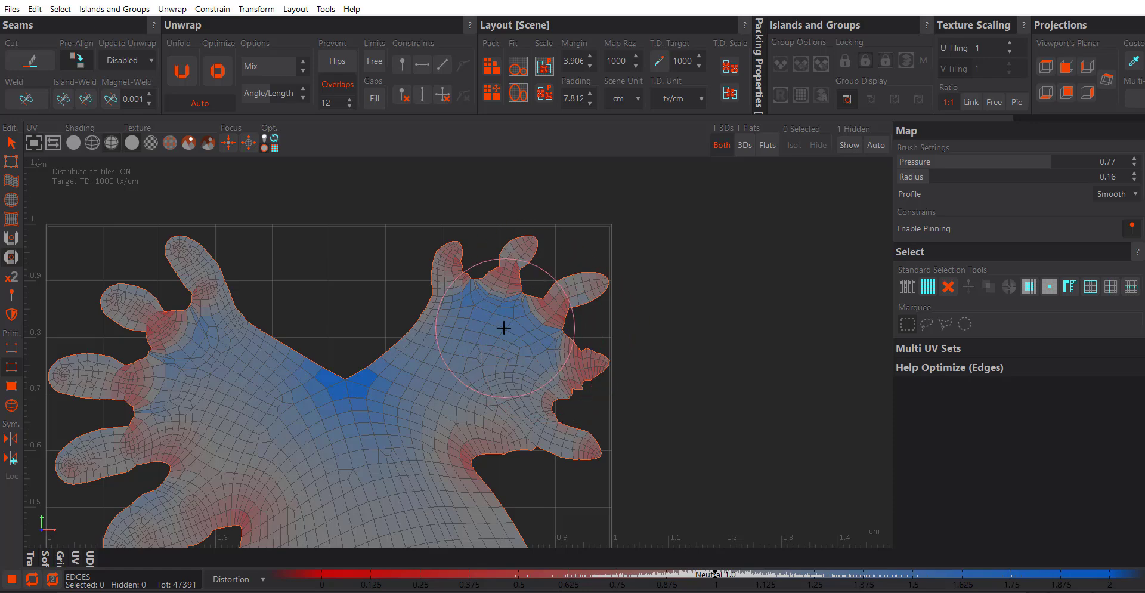
{"action": "scroll", "coordinate": [334, 322], "scroll_direction": "up", "scroll_amount": 1}
{"action": "scroll", "coordinate": [361, 310], "scroll_direction": "down", "scroll_amount": 1}
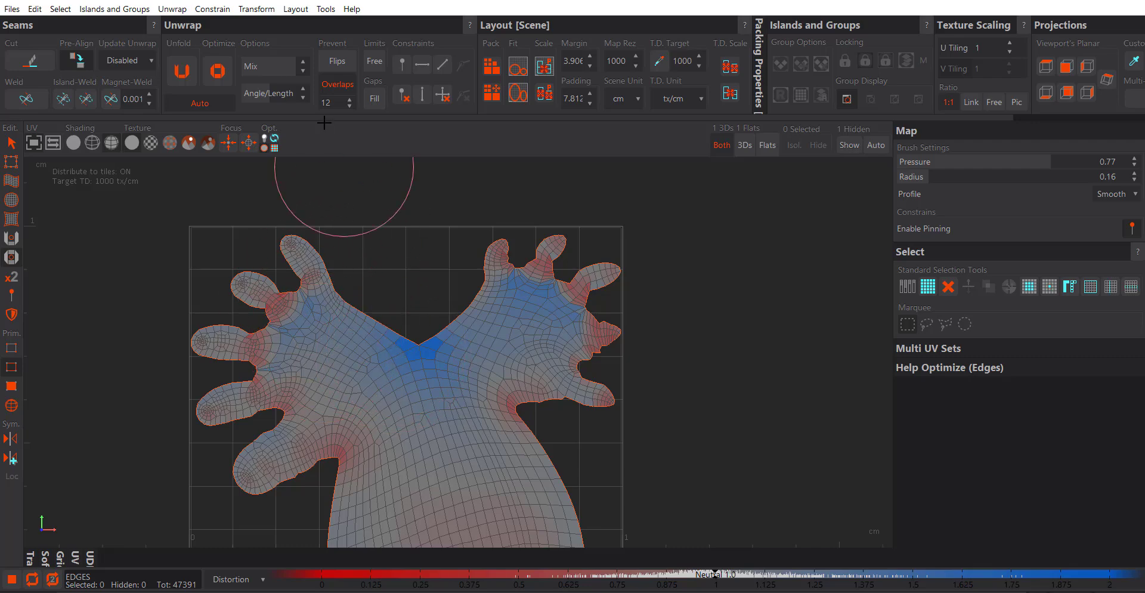
Set the intersection gap for overlap prevention to 2.
{"action": "left_click", "coordinate": [349, 106]}
{"action": "left_click", "coordinate": [349, 106]}
{"action": "left_click", "coordinate": [350, 105]}
{"action": "left_click", "coordinate": [350, 106]}
{"action": "left_click", "coordinate": [349, 105]}
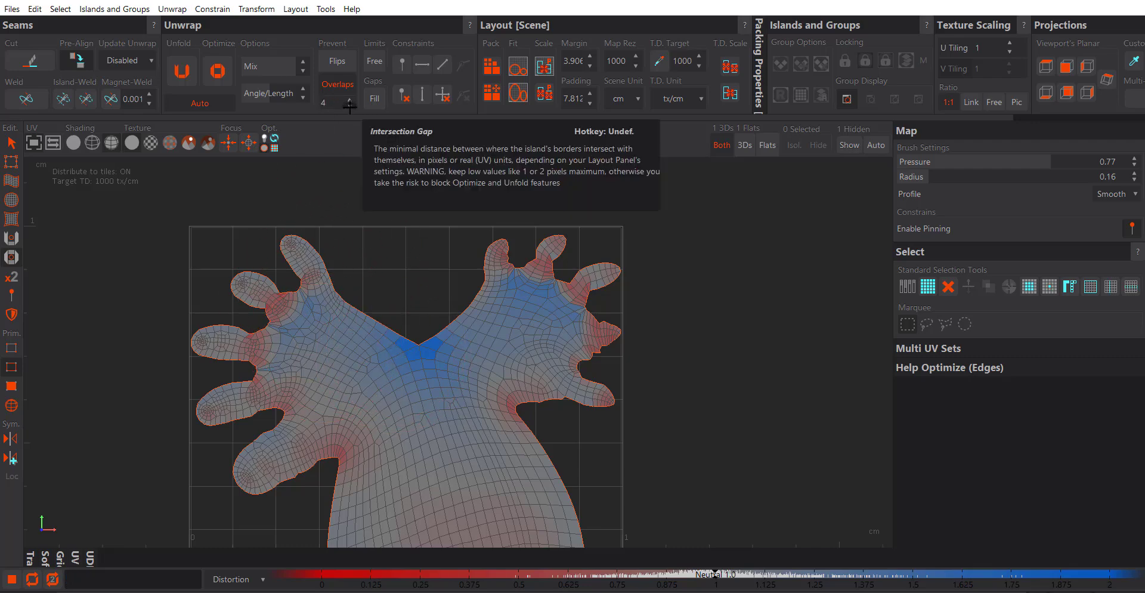
{"action": "left_click", "coordinate": [349, 105]}
{"action": "left_click", "coordinate": [350, 106]}
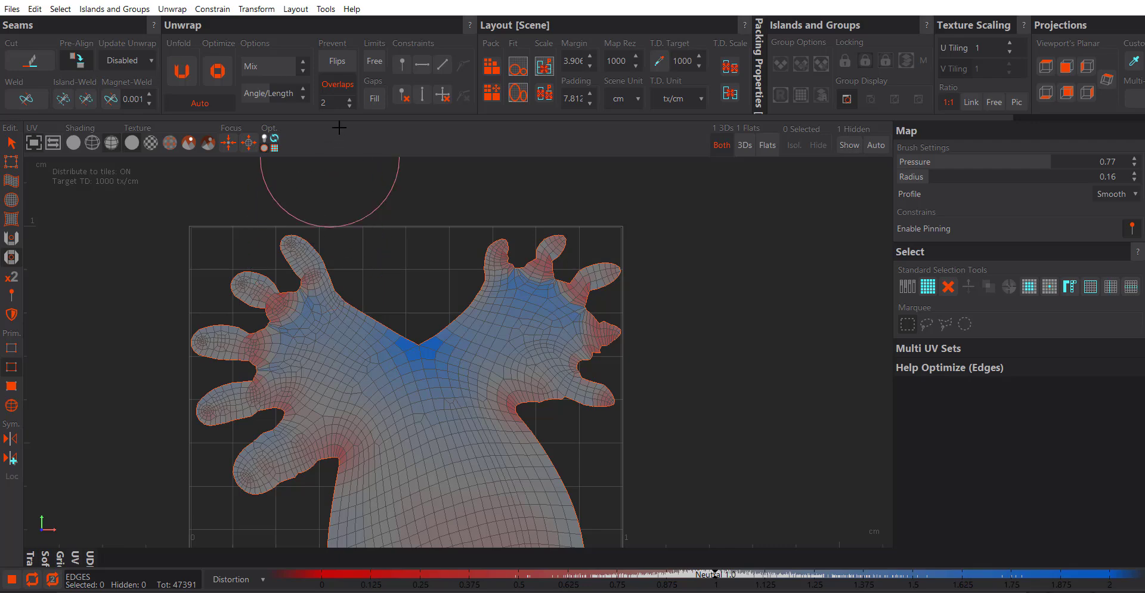
{"action": "scroll", "coordinate": [419, 402], "scroll_direction": "down", "scroll_amount": 2}
{"action": "middle_click_drag", "start_coordinate": [419, 402], "coordinate": [349, 322]}
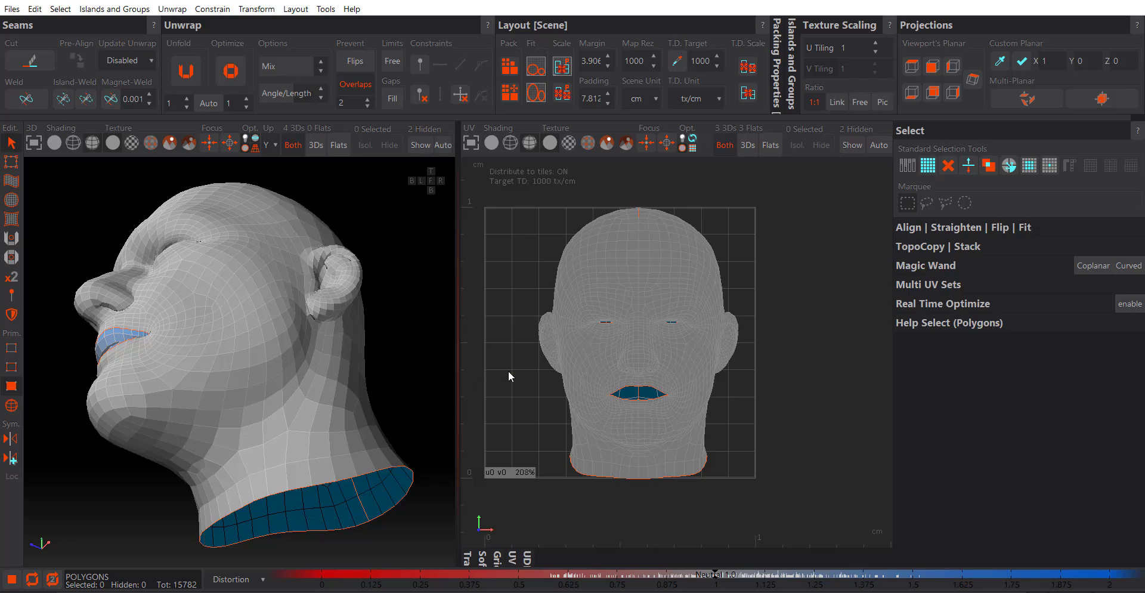
Maximize the UV view and unfold the head with only overlap prevention enabled.
{"action": "middle_click_drag", "start_coordinate": [524, 363], "coordinate": [552, 375], "text": "alt"}
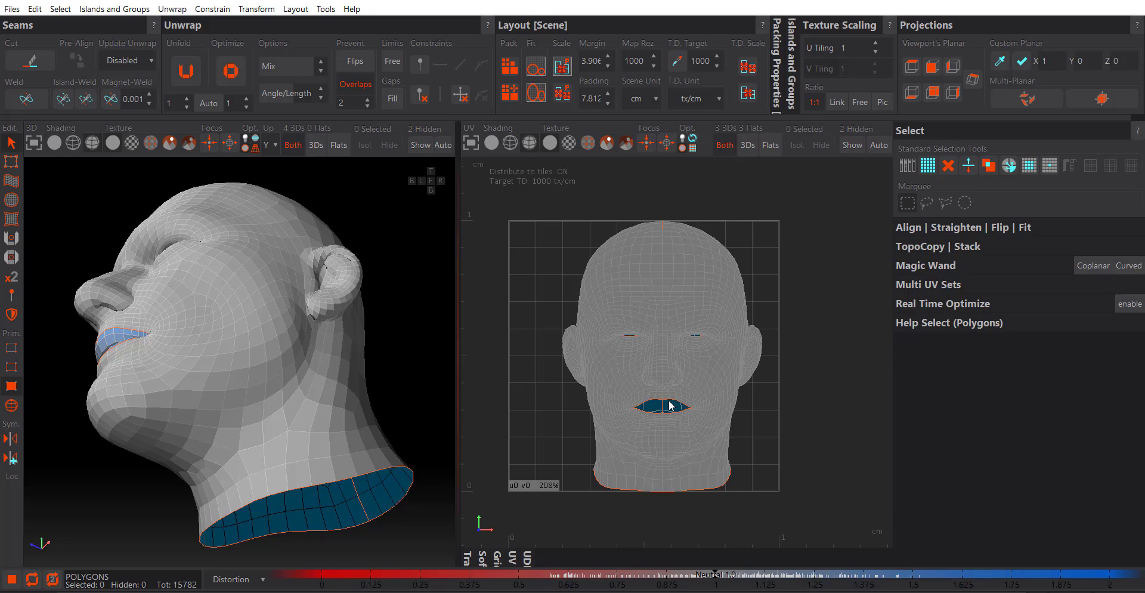
{"action": "scroll", "coordinate": [667, 410], "scroll_direction": "up", "scroll_amount": 5}
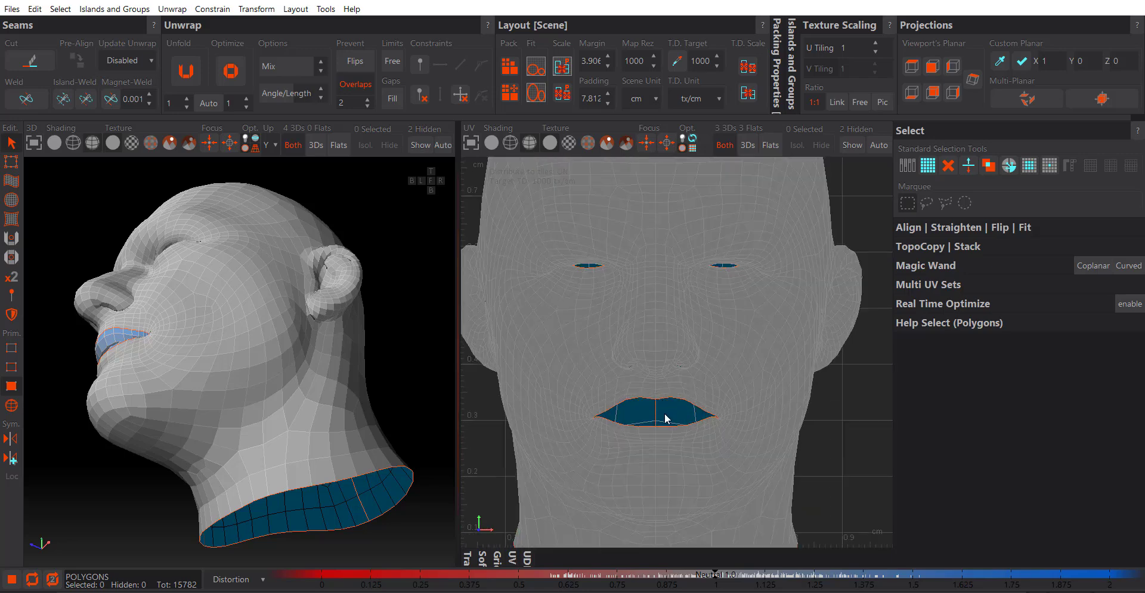
{"action": "scroll", "coordinate": [667, 418], "scroll_direction": "down", "scroll_amount": 3}
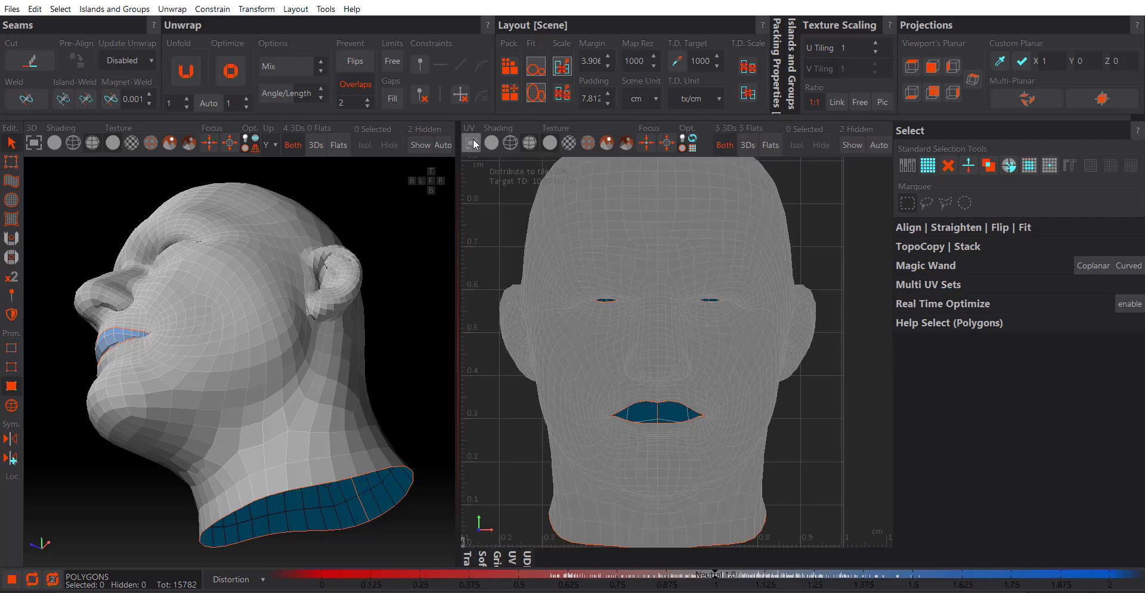
{"action": "left_click", "coordinate": [472, 143]}
{"action": "scroll", "coordinate": [434, 378], "scroll_direction": "down", "scroll_amount": 3}
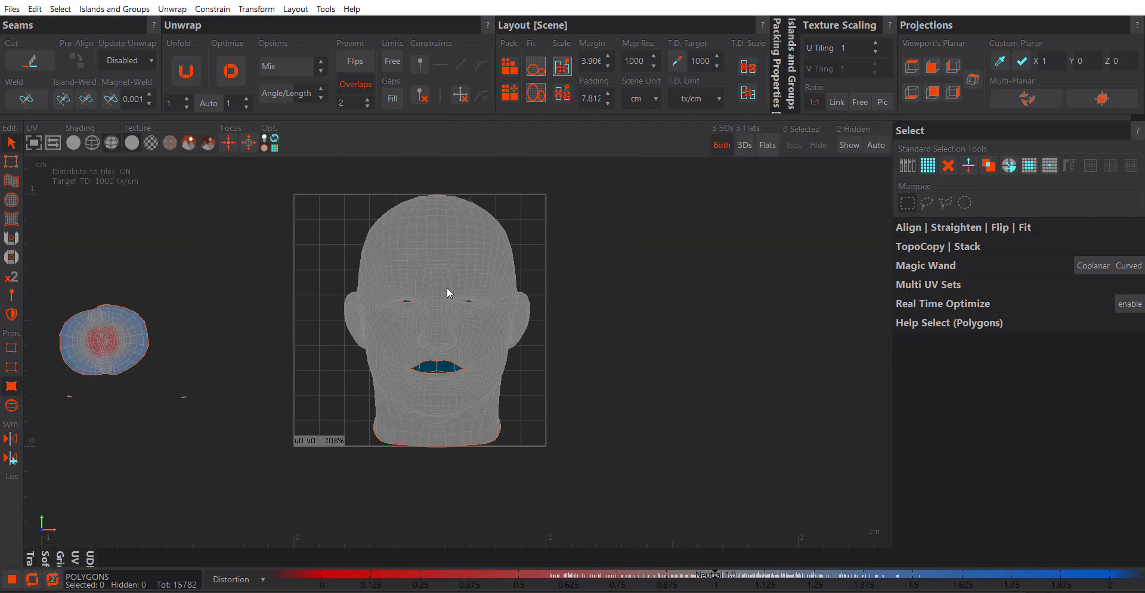
{"action": "middle_click_drag", "start_coordinate": [447, 288], "coordinate": [470, 300]}
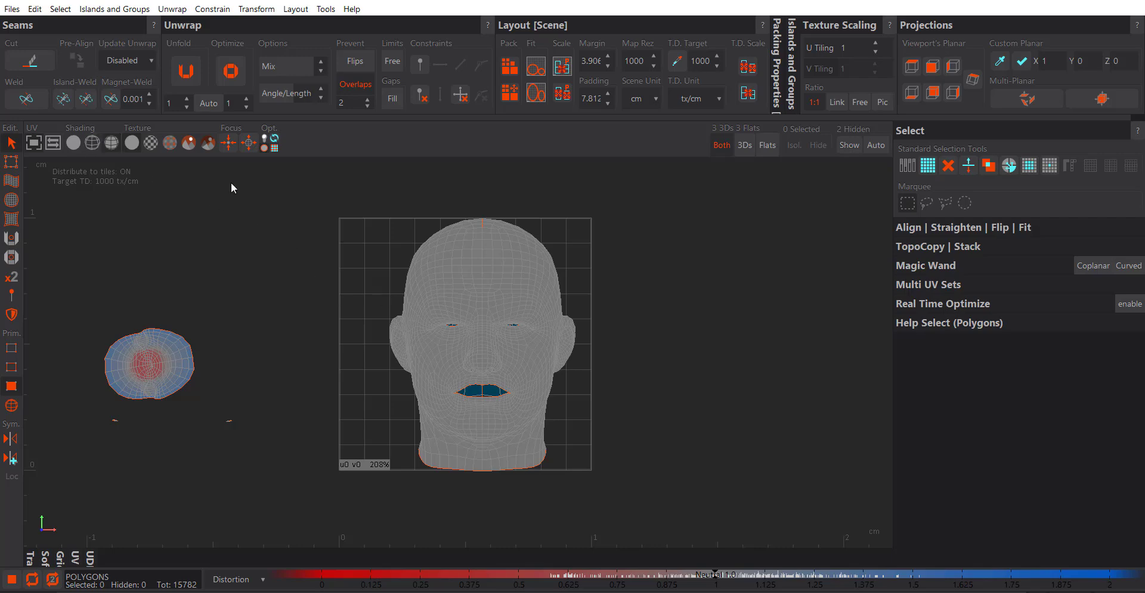
{"action": "left_click", "coordinate": [189, 77]}
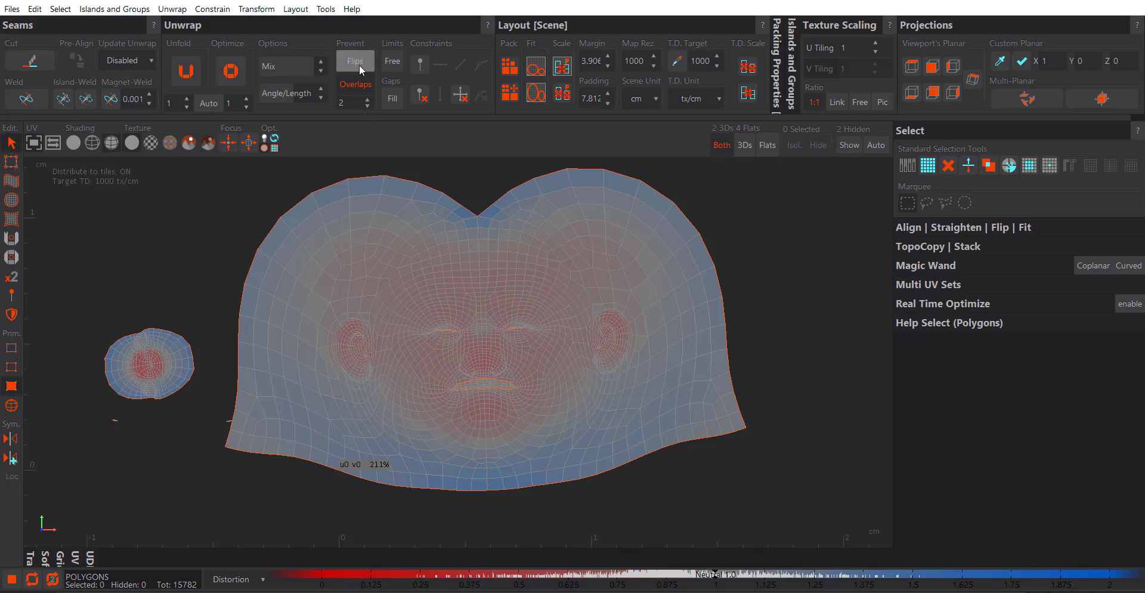
Examine the polygons around the eye opening and its inner corner on the unfolded head for flips.
{"action": "scroll", "coordinate": [486, 325], "scroll_direction": "up", "scroll_amount": 3}
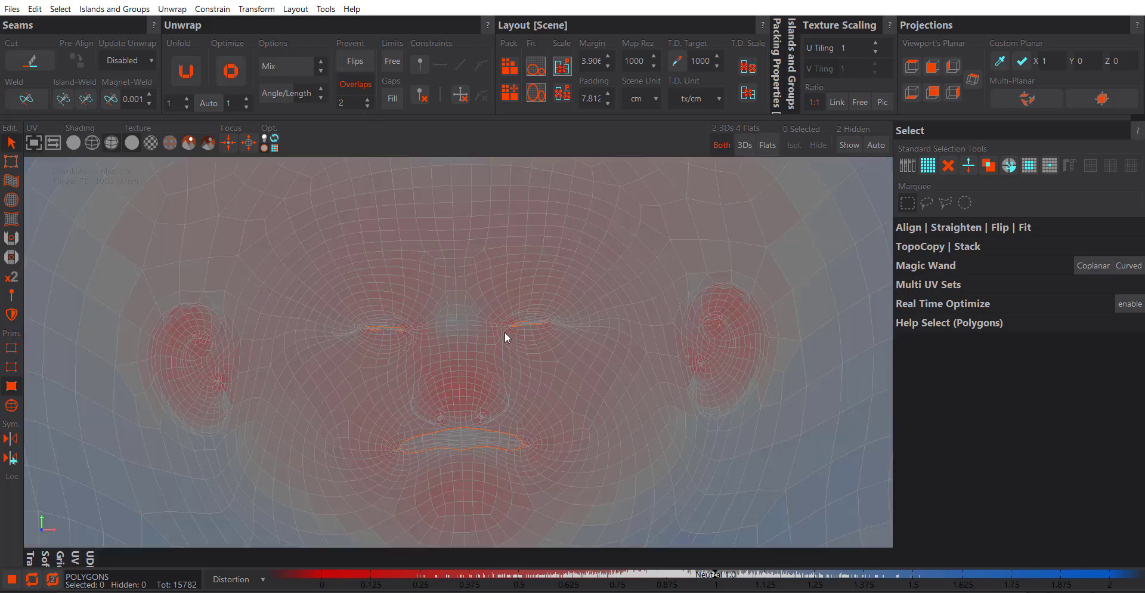
{"action": "scroll", "coordinate": [588, 324], "scroll_direction": "up", "scroll_amount": 8}
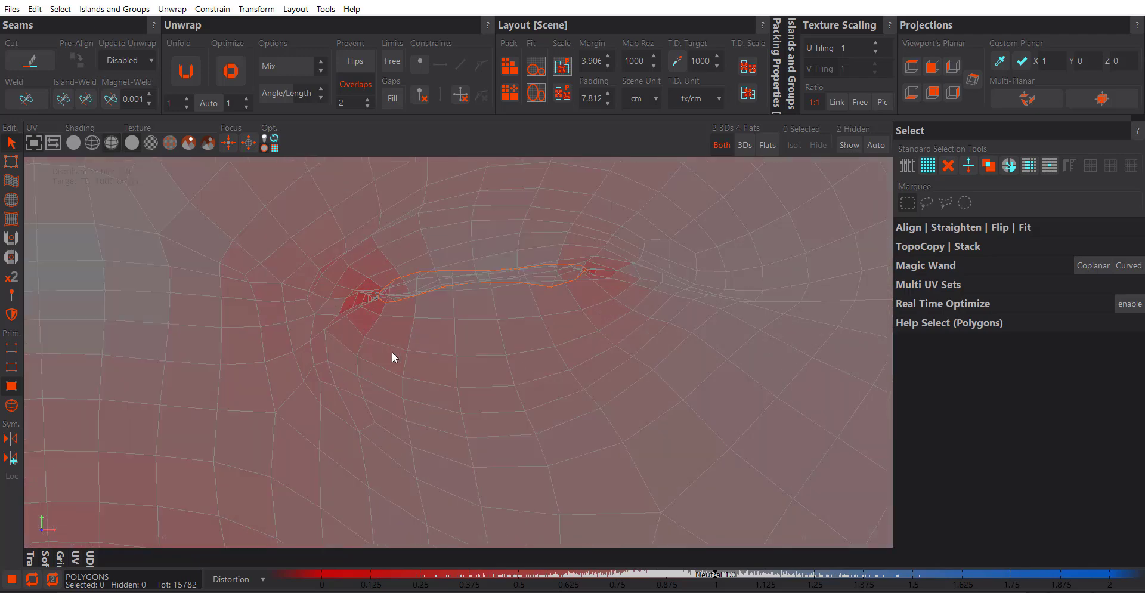
{"action": "scroll", "coordinate": [376, 300], "scroll_direction": "up", "scroll_amount": 4}
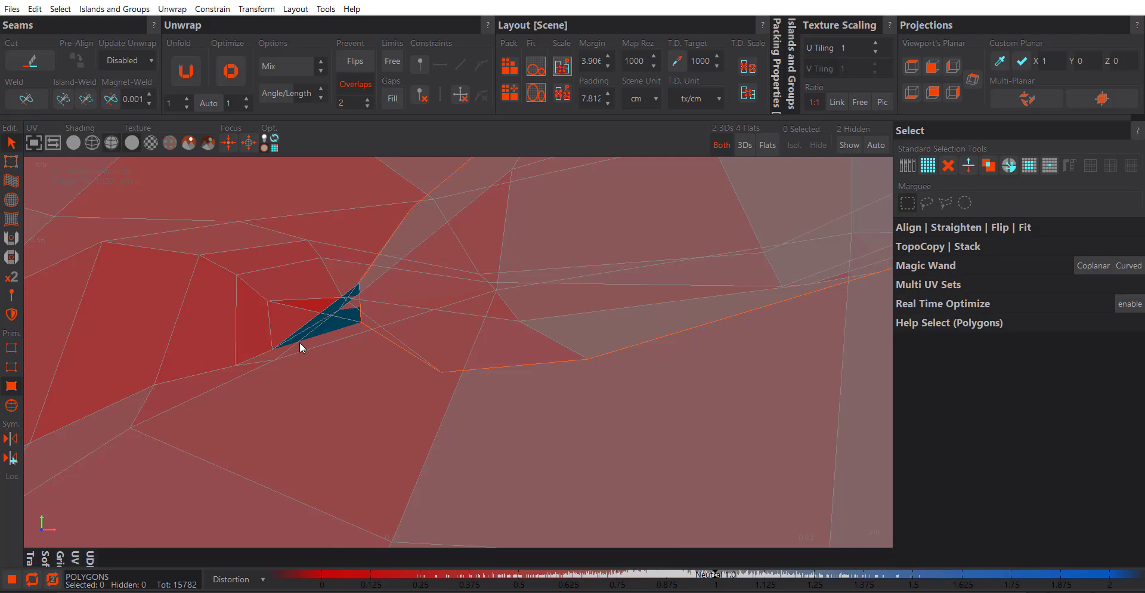
{"action": "scroll", "coordinate": [299, 342], "scroll_direction": "down", "scroll_amount": 5}
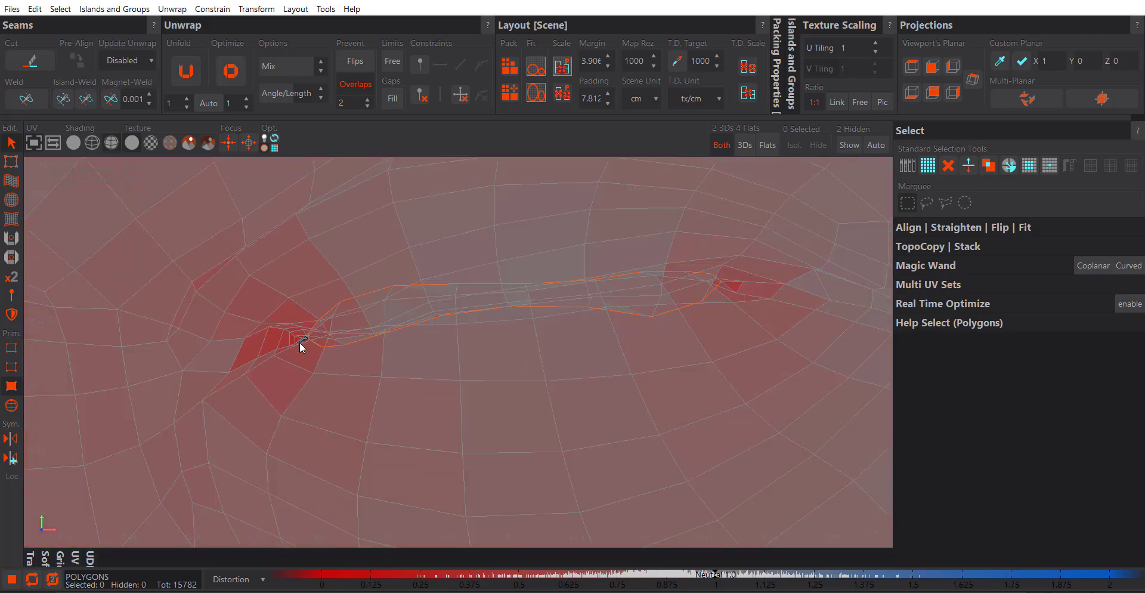
{"action": "scroll", "coordinate": [299, 342], "scroll_direction": "up", "scroll_amount": 5}
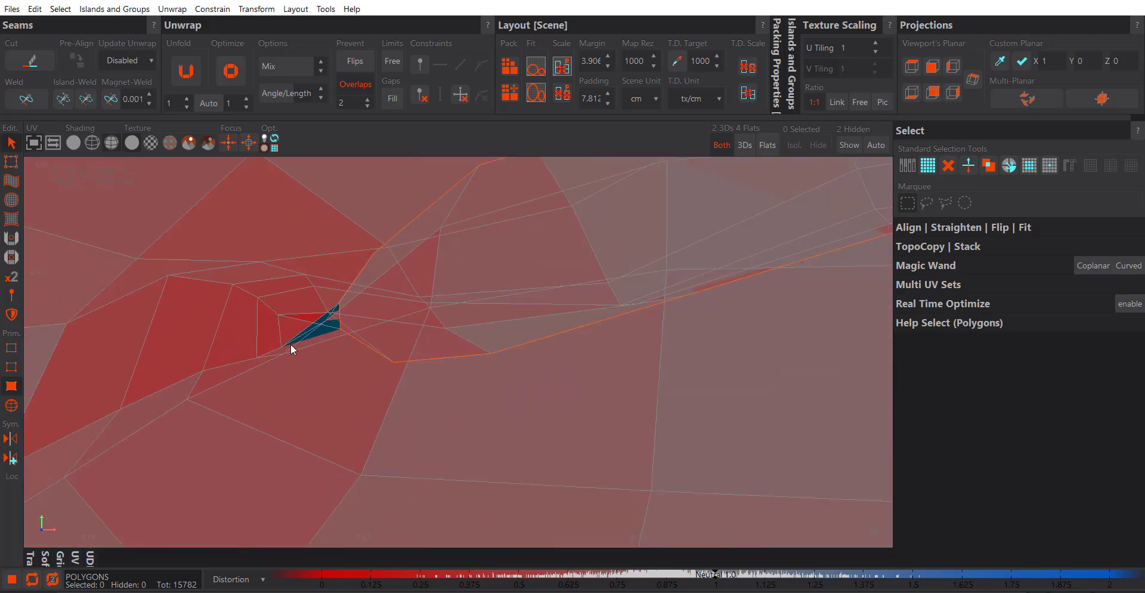
{"action": "scroll", "coordinate": [285, 377], "scroll_direction": "down", "scroll_amount": 8}
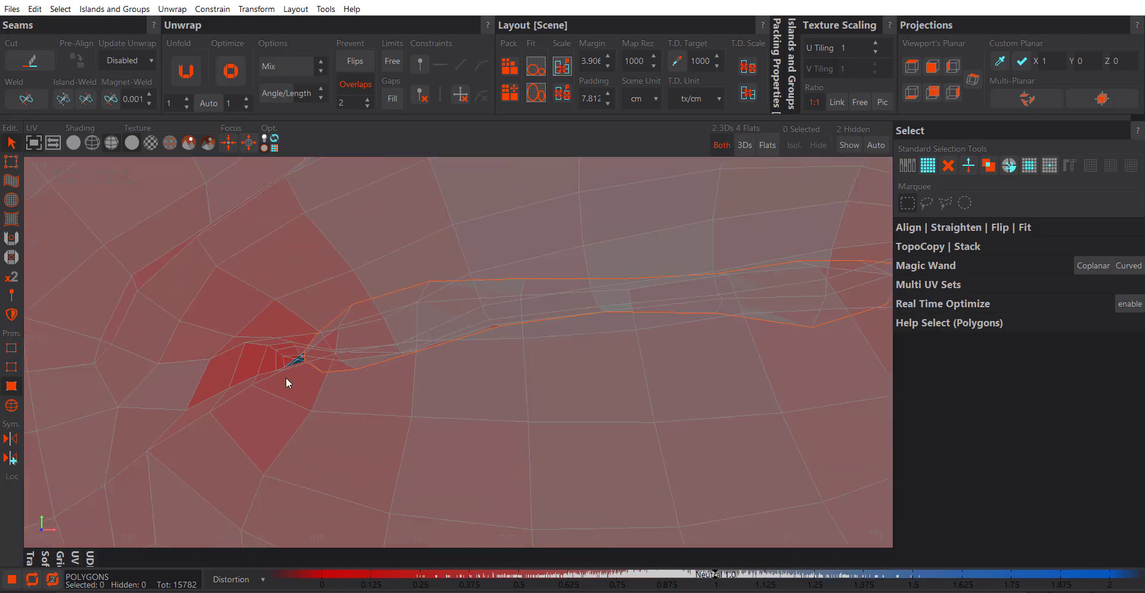
{"action": "scroll", "coordinate": [383, 386], "scroll_direction": "down", "scroll_amount": 8}
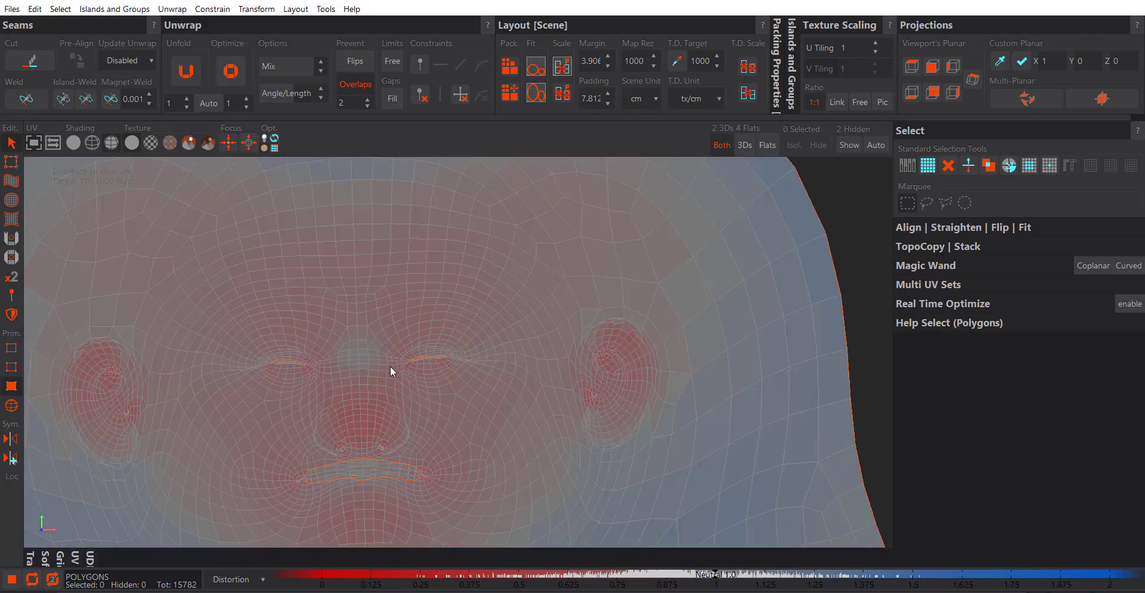
Enable flip prevention alongside overlap prevention and undo the head's unfold.
{"action": "left_click", "coordinate": [360, 60]}
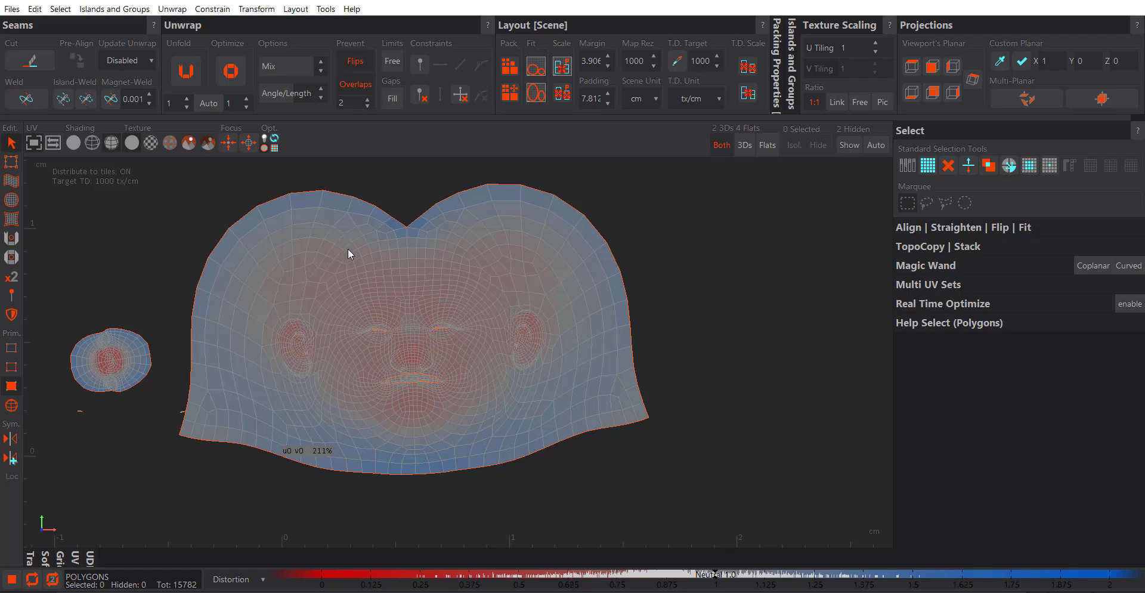
{"action": "middle_click_drag", "start_coordinate": [363, 334], "coordinate": [414, 315]}
{"action": "key", "text": "ctrl+z"}
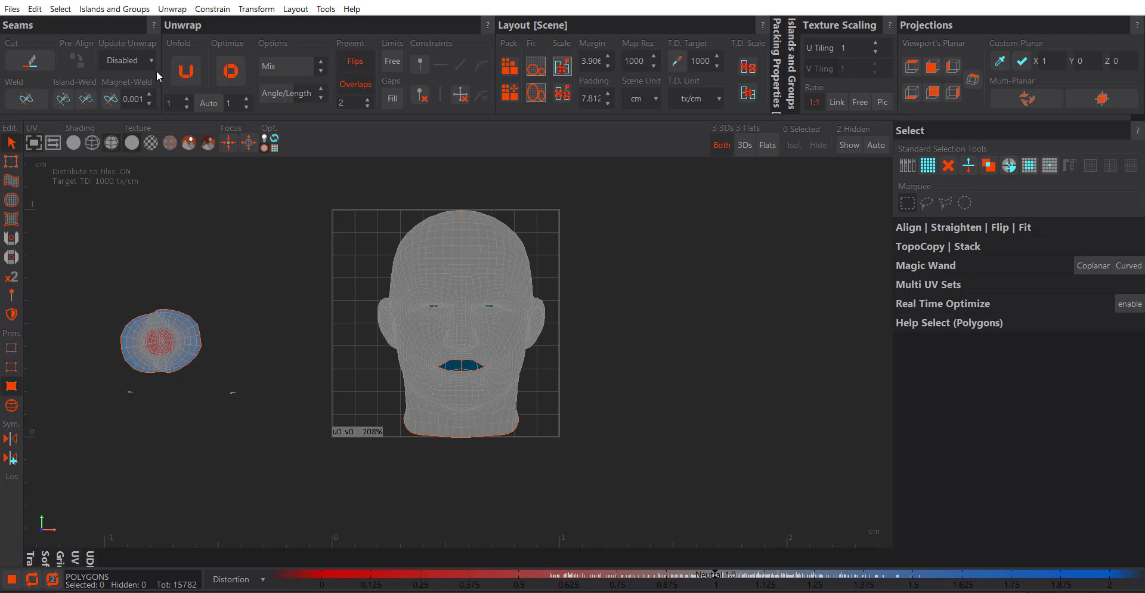
Unfold the head with flip and overlap prevention active, and pack the islands into the tile.
{"action": "left_click", "coordinate": [184, 67]}
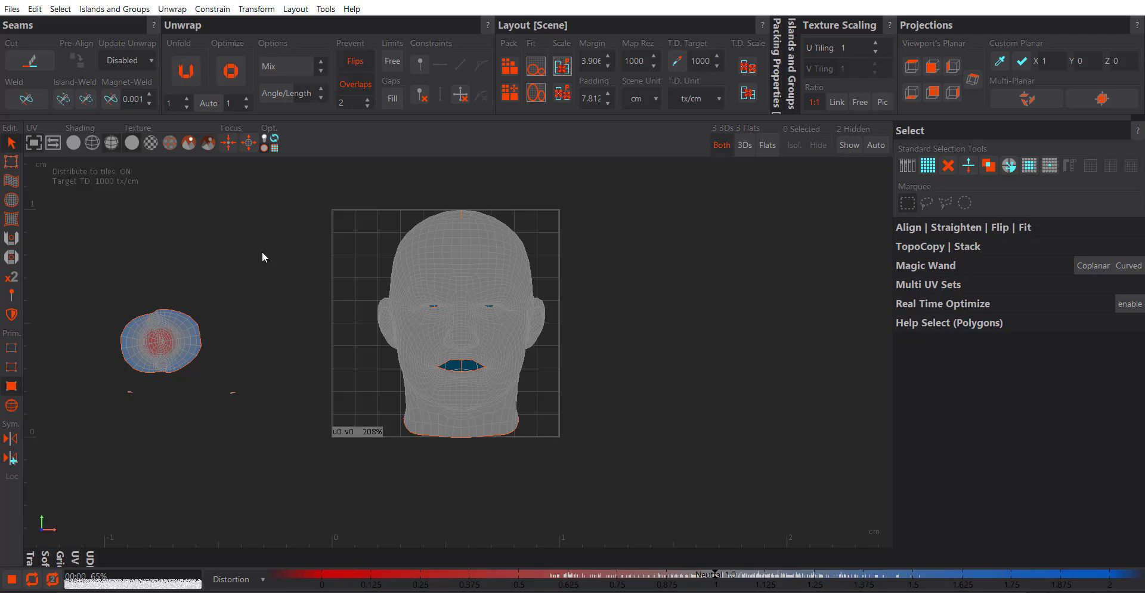
{"action": "left_click", "coordinate": [509, 66]}
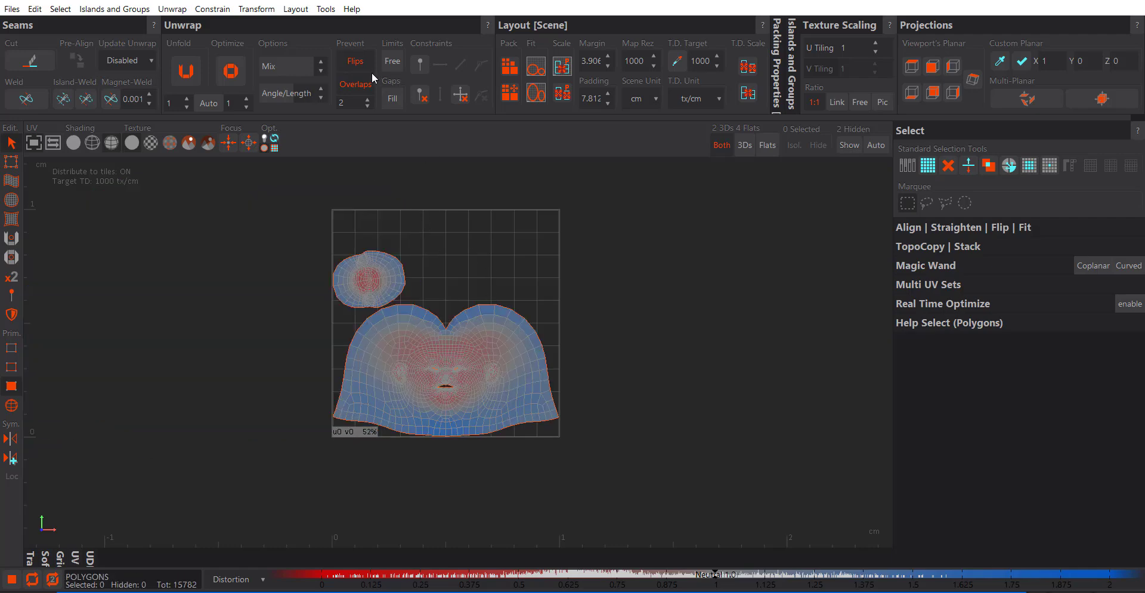
Examine the eye opening and its inner corner on the repacked head island for flips and overlaps.
{"action": "scroll", "coordinate": [328, 429], "scroll_direction": "up", "scroll_amount": 8}
{"action": "scroll", "coordinate": [478, 373], "scroll_direction": "up", "scroll_amount": 3}
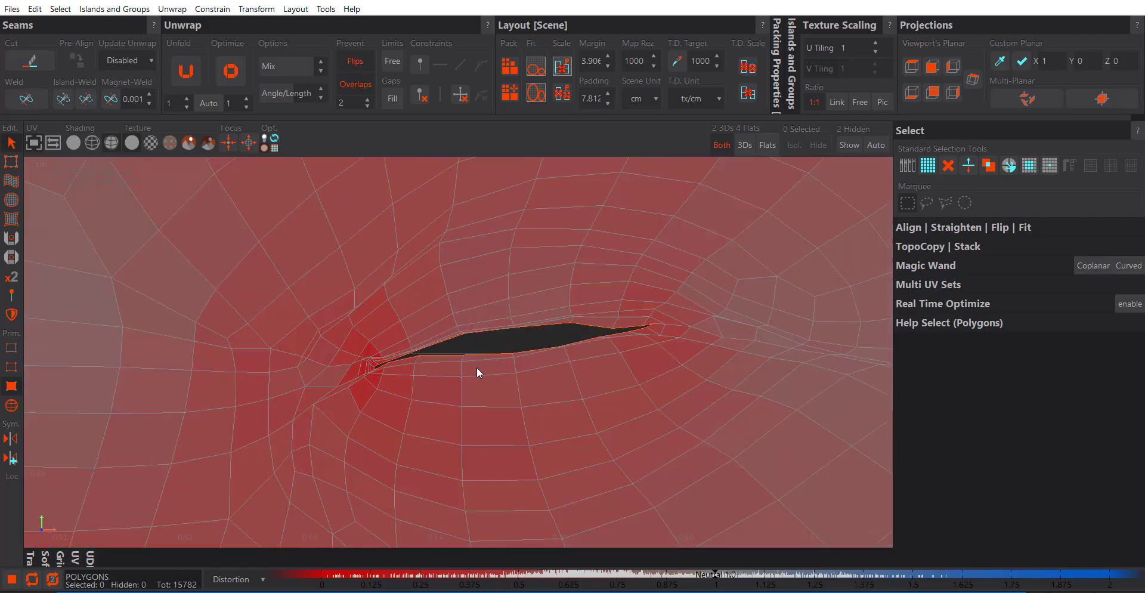
{"action": "scroll", "coordinate": [284, 364], "scroll_direction": "up", "scroll_amount": 3}
{"action": "scroll", "coordinate": [283, 364], "scroll_direction": "up", "scroll_amount": 2}
{"action": "scroll", "coordinate": [269, 391], "scroll_direction": "up", "scroll_amount": 2}
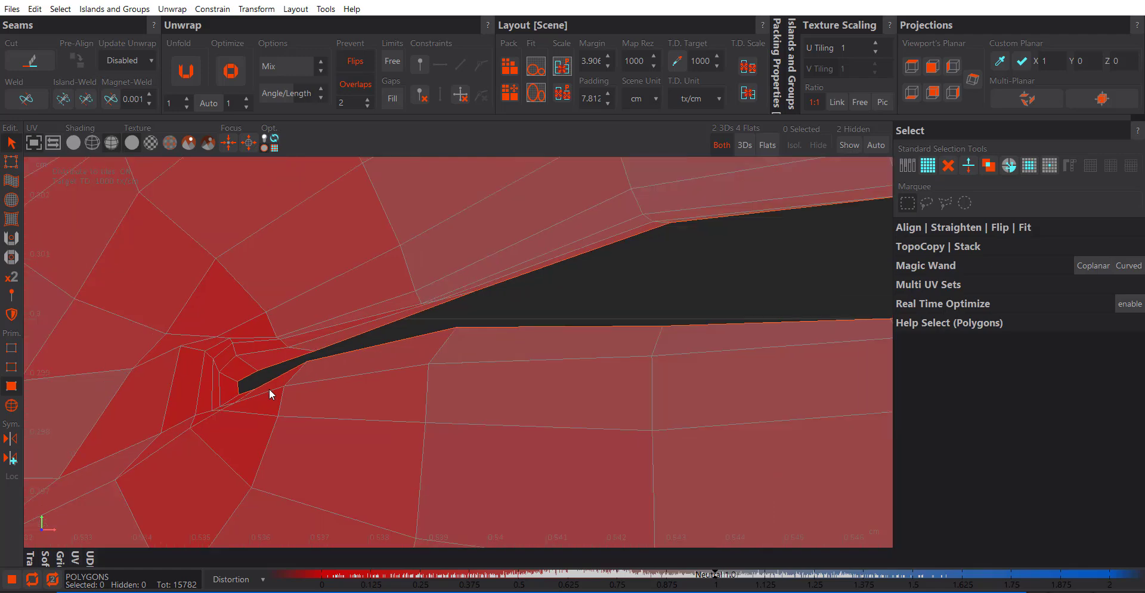
{"action": "scroll", "coordinate": [255, 388], "scroll_direction": "down", "scroll_amount": 2}
{"action": "scroll", "coordinate": [251, 389], "scroll_direction": "up", "scroll_amount": 10}
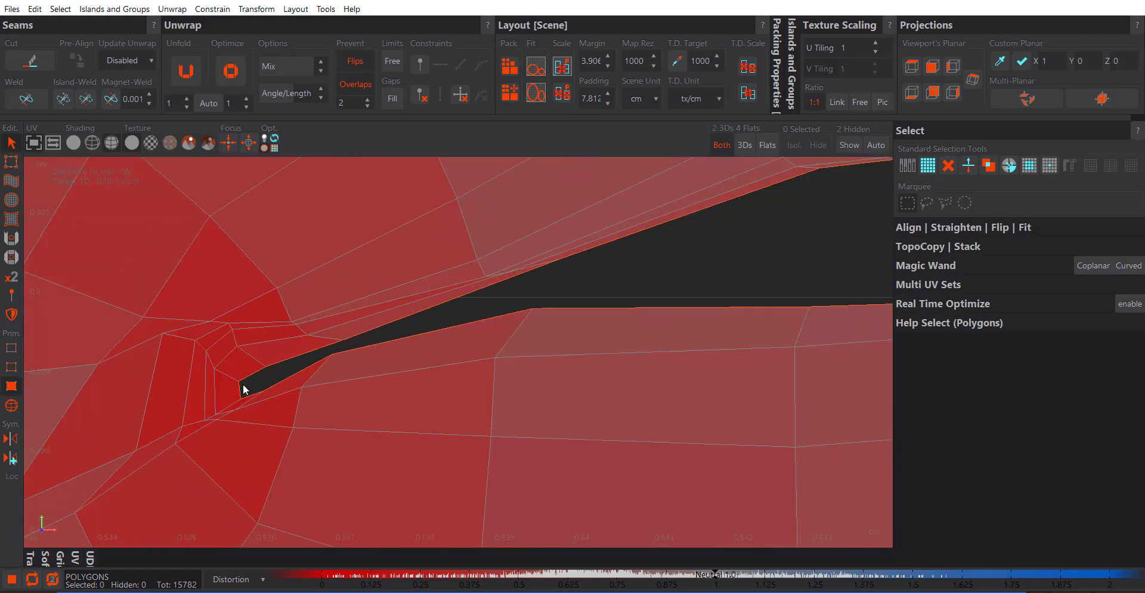
{"action": "scroll", "coordinate": [247, 375], "scroll_direction": "down", "scroll_amount": 5}
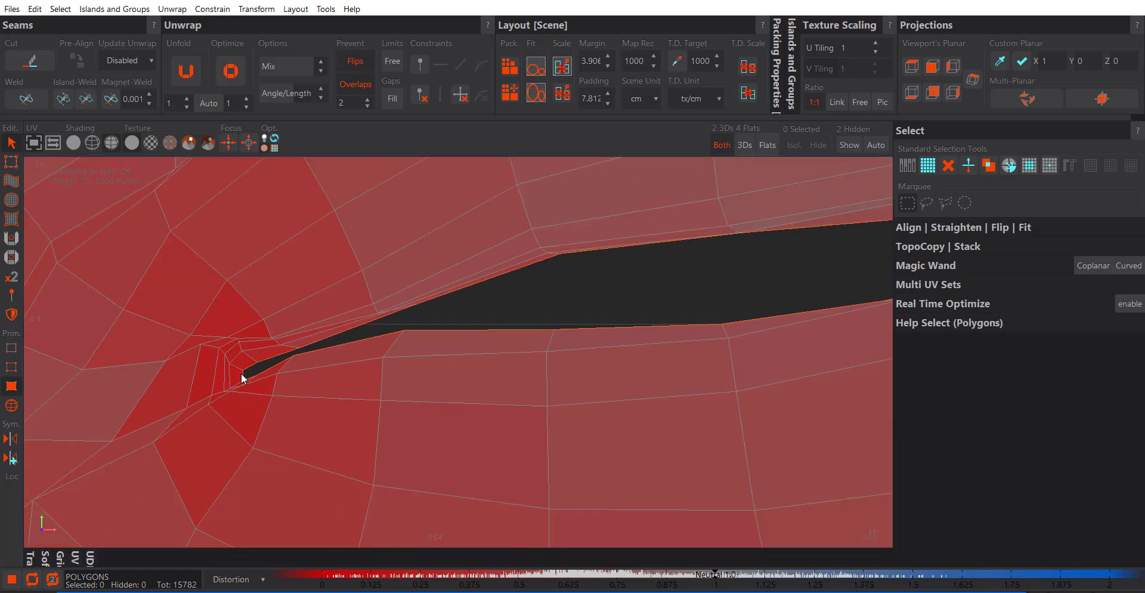
{"action": "scroll", "coordinate": [247, 364], "scroll_direction": "down", "scroll_amount": 8}
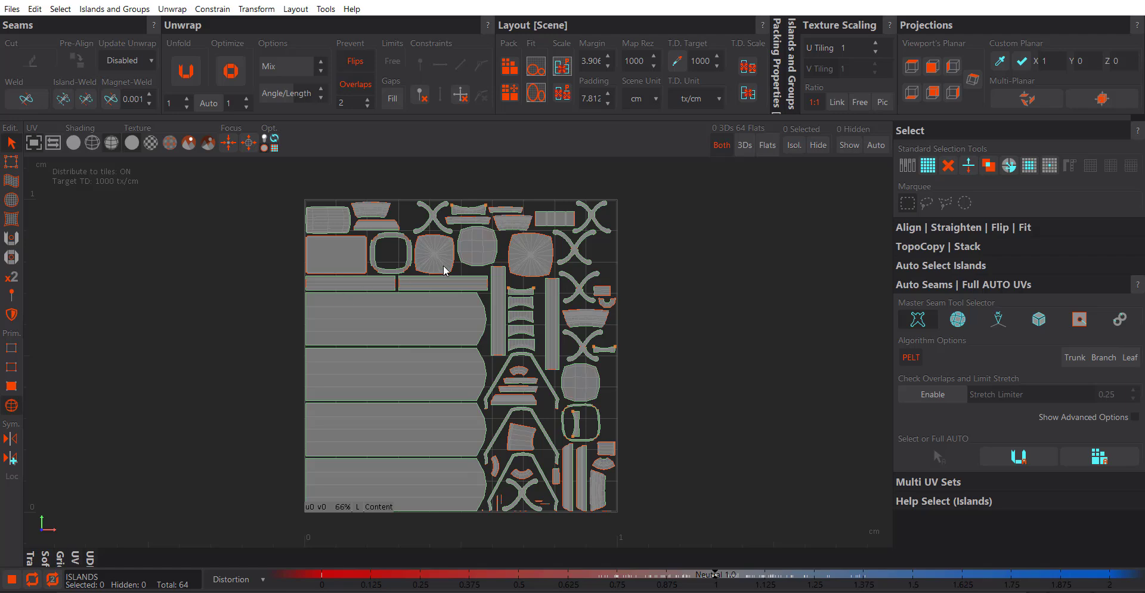
Select the top-to-bottom edge loop just right of centre on the curved fan-shaped island and constrain it vertically.
{"action": "scroll", "coordinate": [536, 220], "scroll_direction": "up", "scroll_amount": 3}
{"action": "scroll", "coordinate": [496, 248], "scroll_direction": "up", "scroll_amount": 1}
{"action": "scroll", "coordinate": [504, 261], "scroll_direction": "up", "scroll_amount": 3}
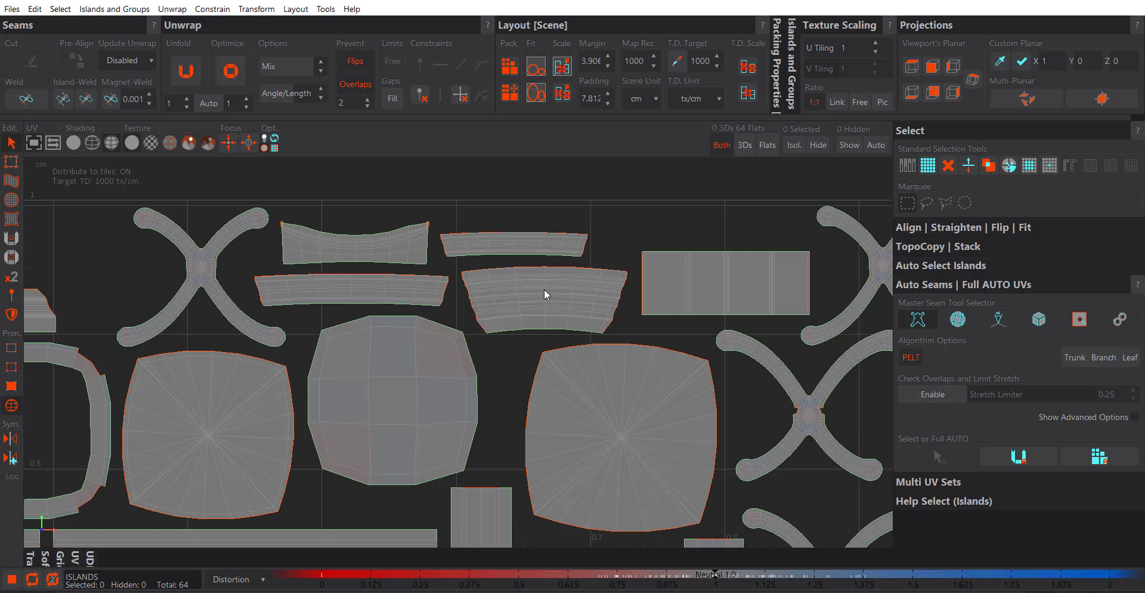
{"action": "scroll", "coordinate": [544, 289], "scroll_direction": "down", "scroll_amount": 3}
{"action": "scroll", "coordinate": [537, 289], "scroll_direction": "up", "scroll_amount": 2}
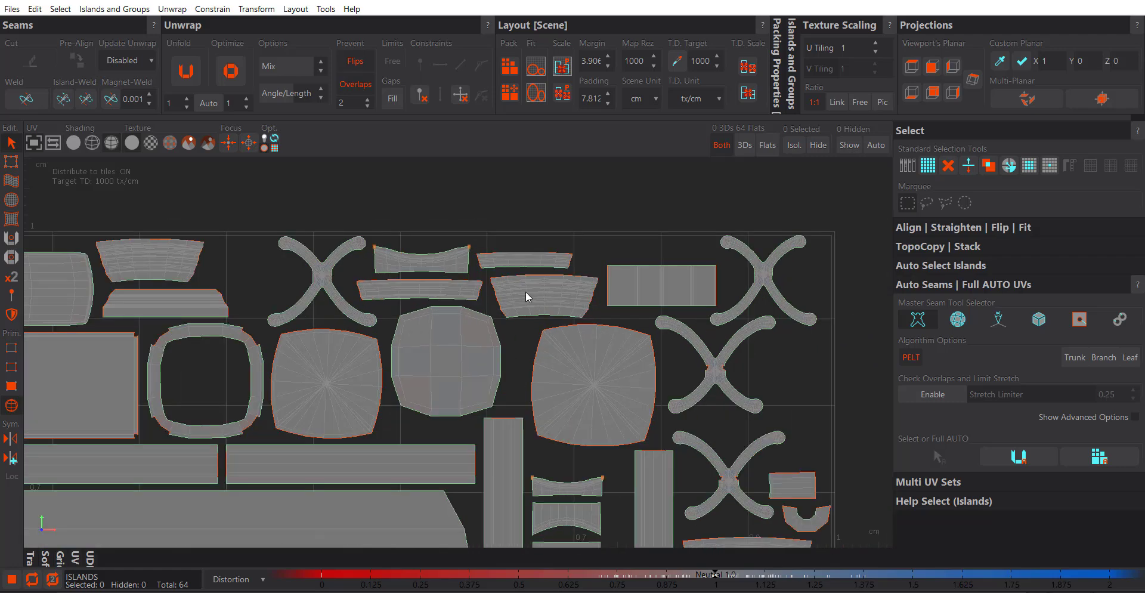
{"action": "left_click", "coordinate": [11, 367]}
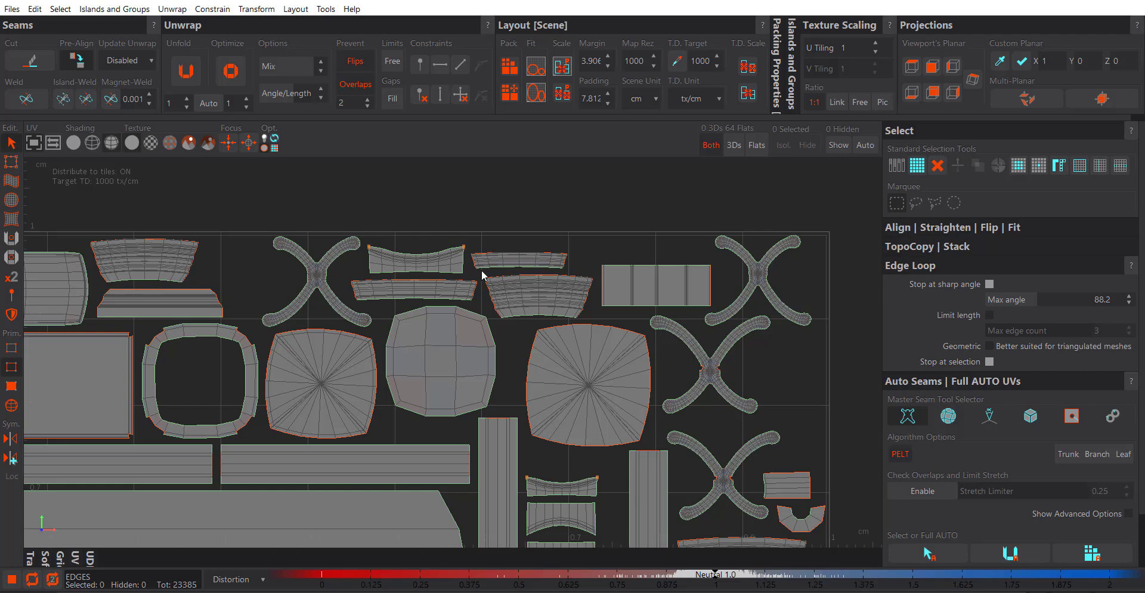
{"action": "scroll", "coordinate": [545, 295], "scroll_direction": "up", "scroll_amount": 4}
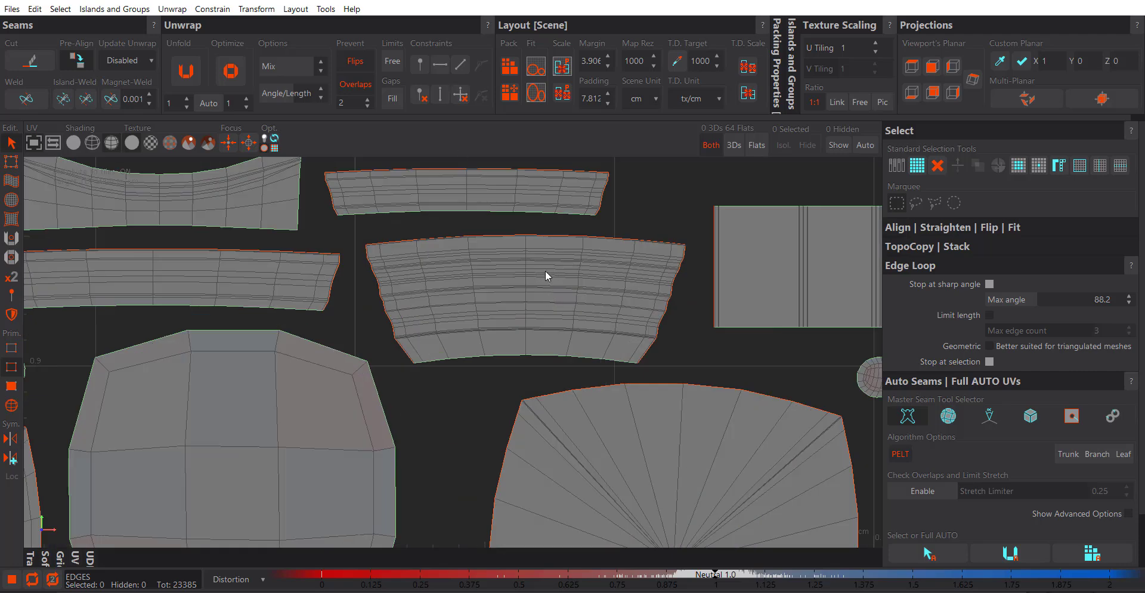
{"action": "scroll", "coordinate": [549, 299], "scroll_direction": "up", "scroll_amount": 3}
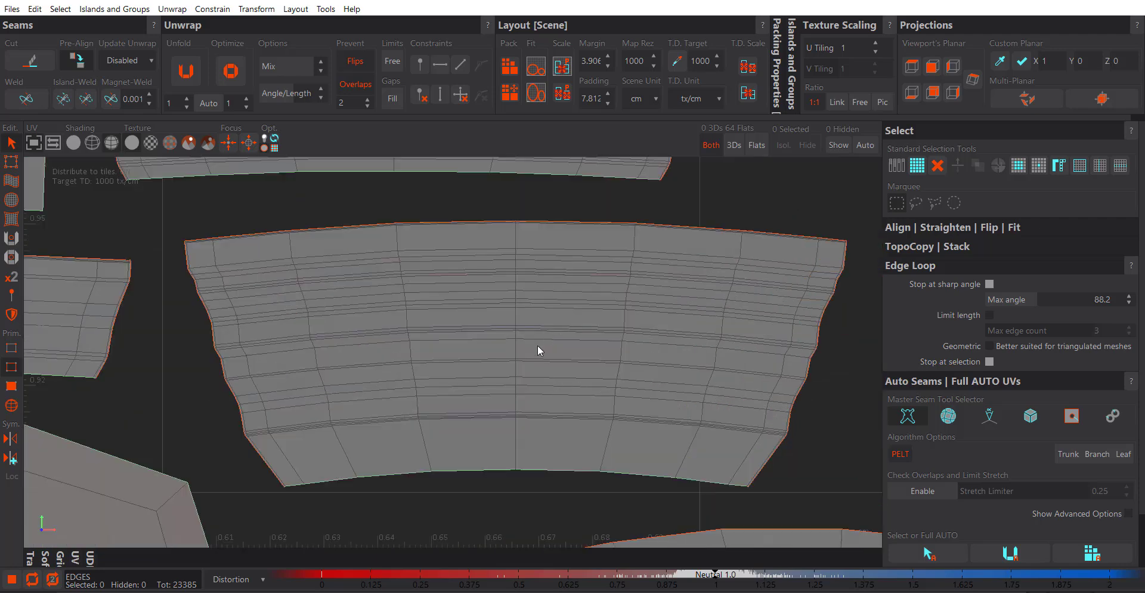
{"action": "middle_click_drag", "start_coordinate": [534, 345], "coordinate": [534, 341], "text": "alt"}
{"action": "double_click", "coordinate": [535, 398]}
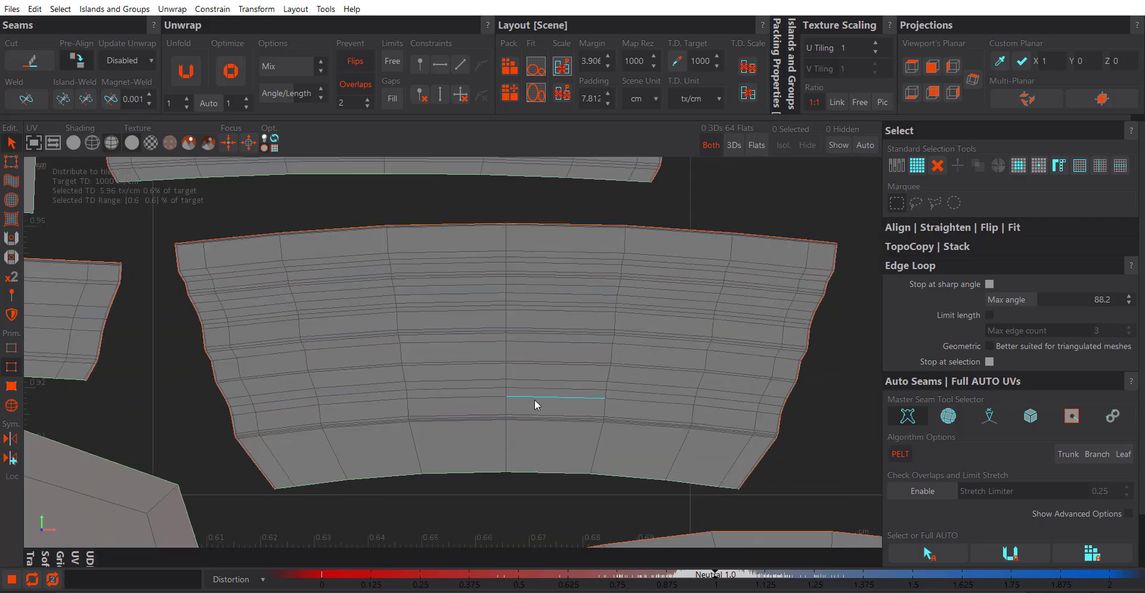
{"action": "double_click", "coordinate": [507, 344]}
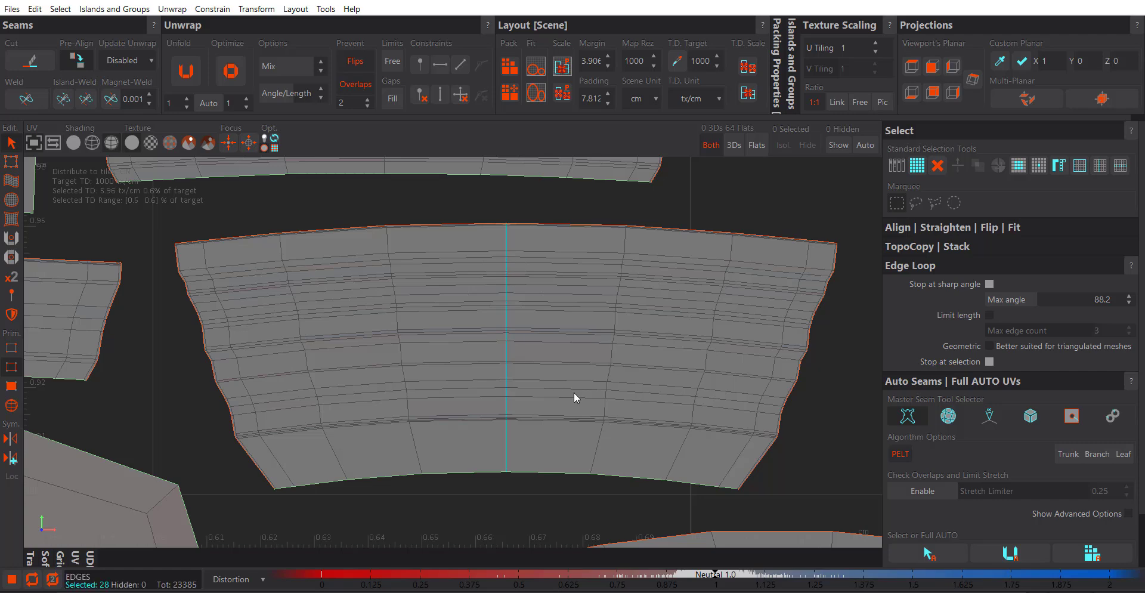
{"action": "double_click", "coordinate": [620, 291]}
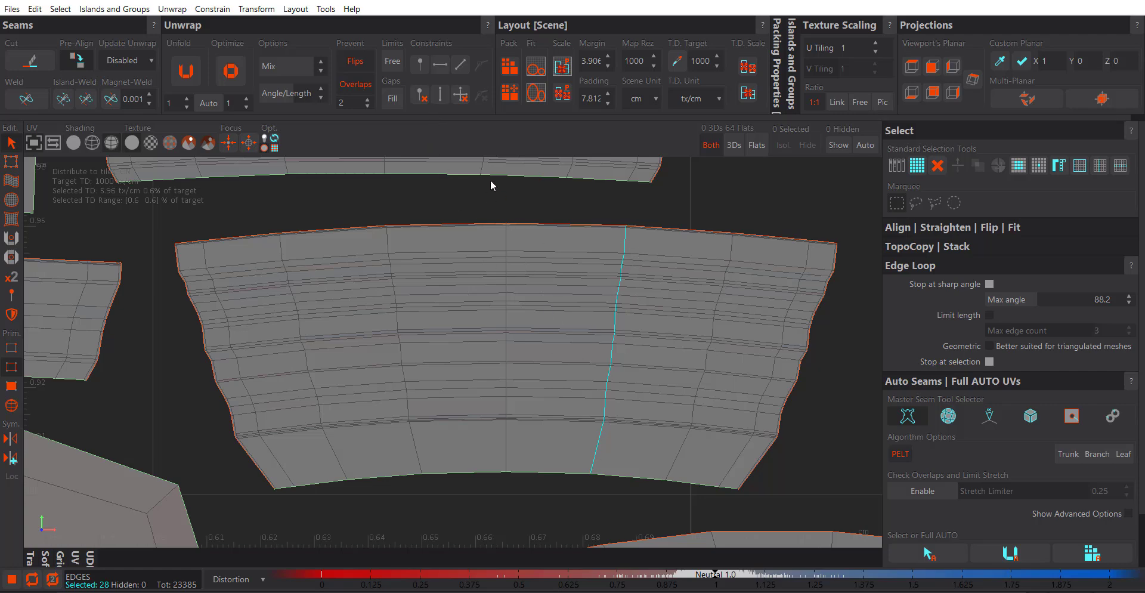
{"action": "left_click", "coordinate": [440, 95]}
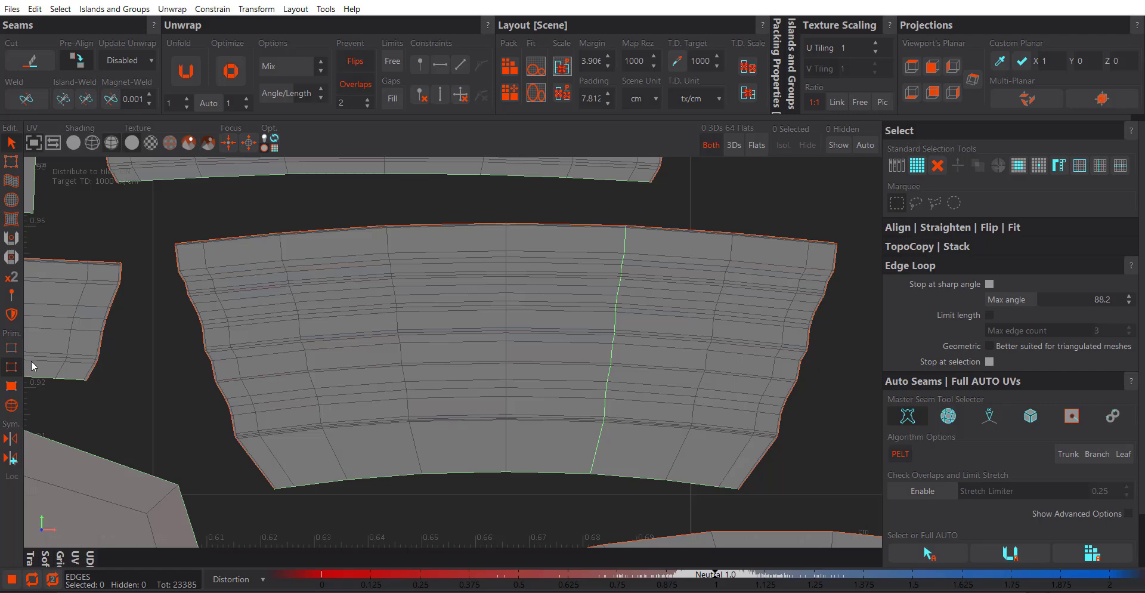
Select the whole fan-shaped island and unfold it with the single vertical edge constraint.
{"action": "left_click", "coordinate": [12, 404]}
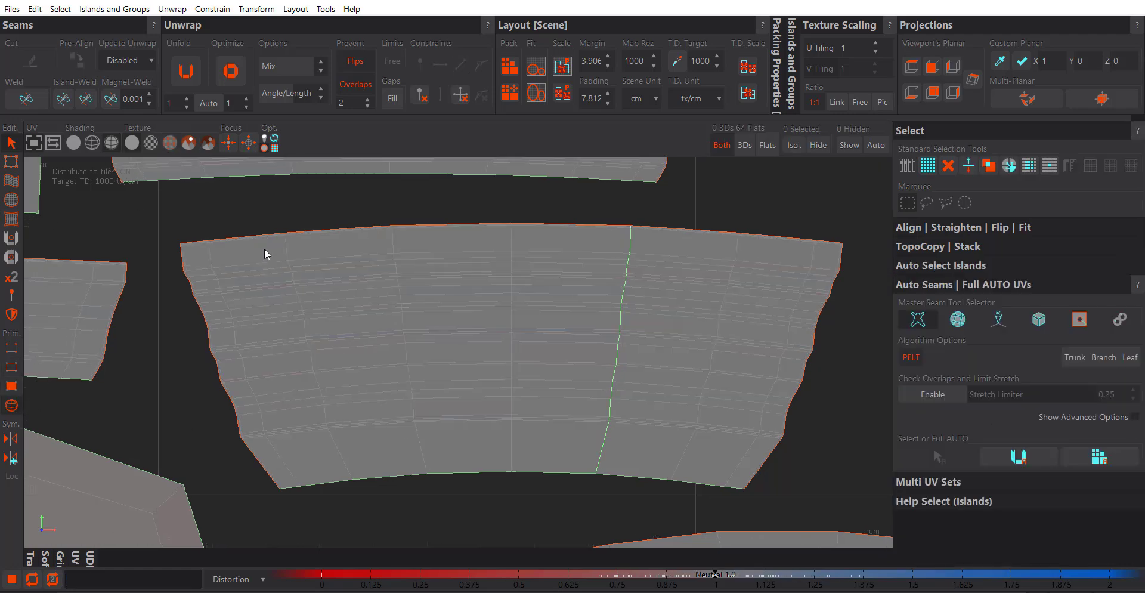
{"action": "left_click", "coordinate": [380, 300]}
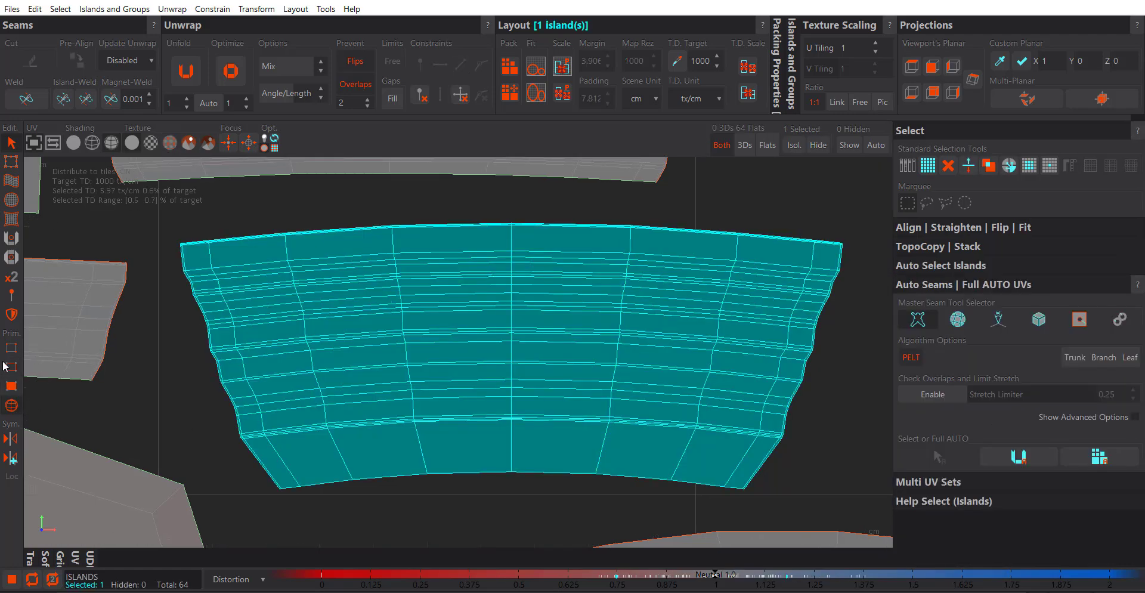
{"action": "left_click", "coordinate": [188, 82]}
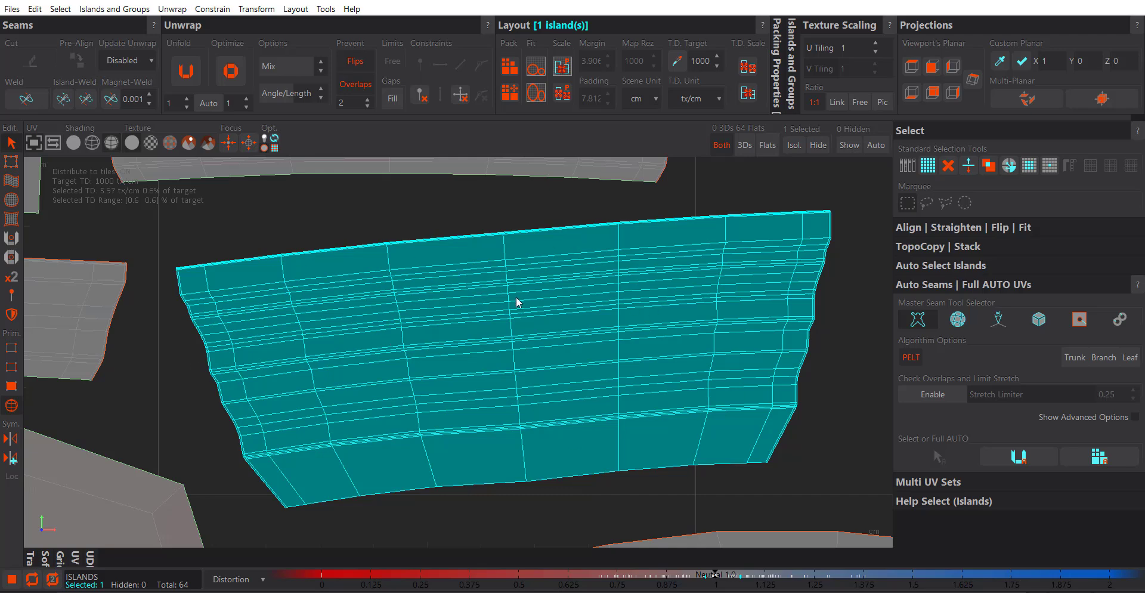
Select the straightened edge loop, extend the selection to all parallel loops of the island, and constrain them vertically.
{"action": "left_click", "coordinate": [12, 367]}
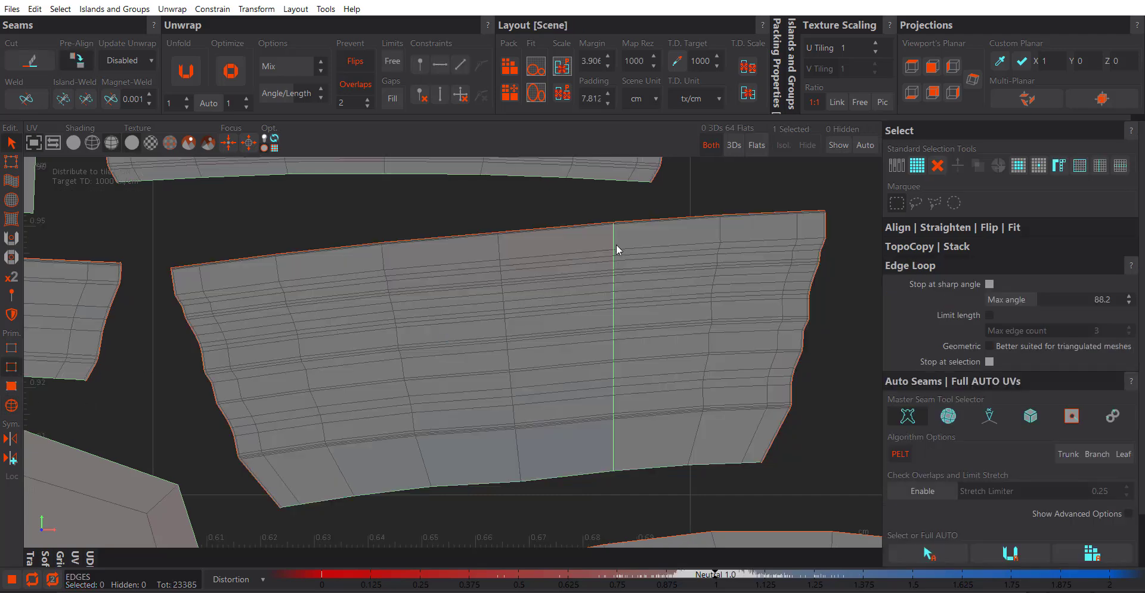
{"action": "left_click", "coordinate": [617, 246]}
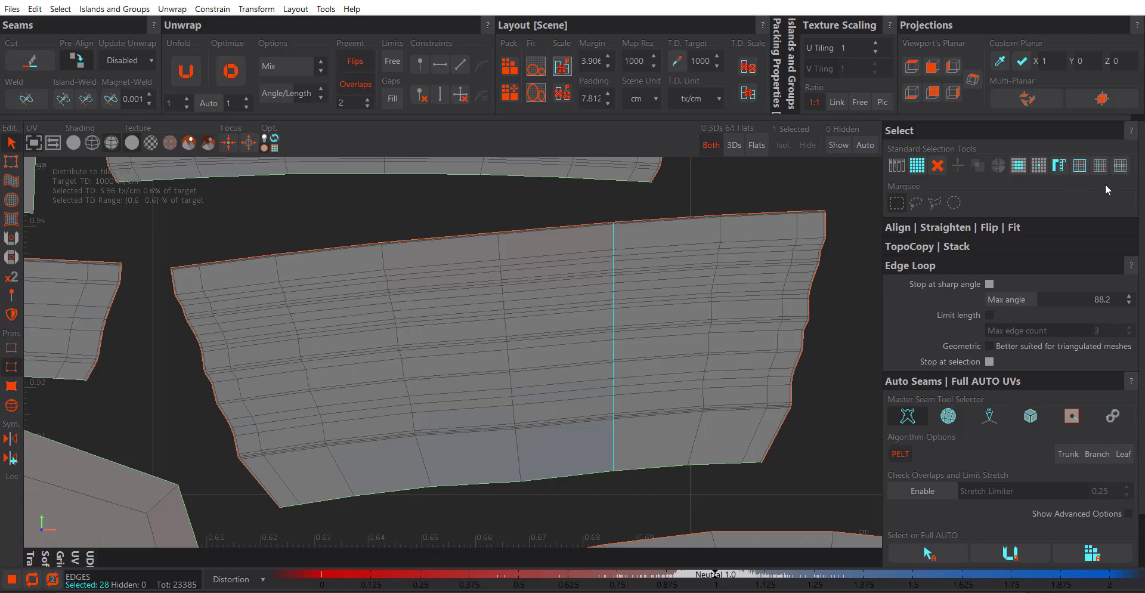
{"action": "left_click", "coordinate": [1118, 169]}
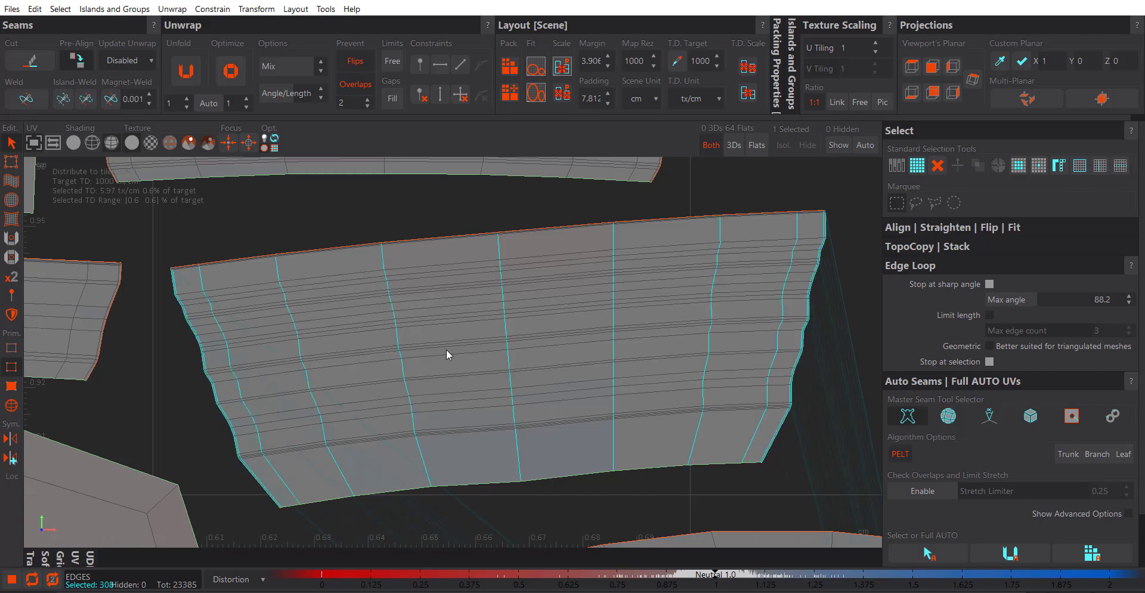
{"action": "left_click", "coordinate": [443, 95]}
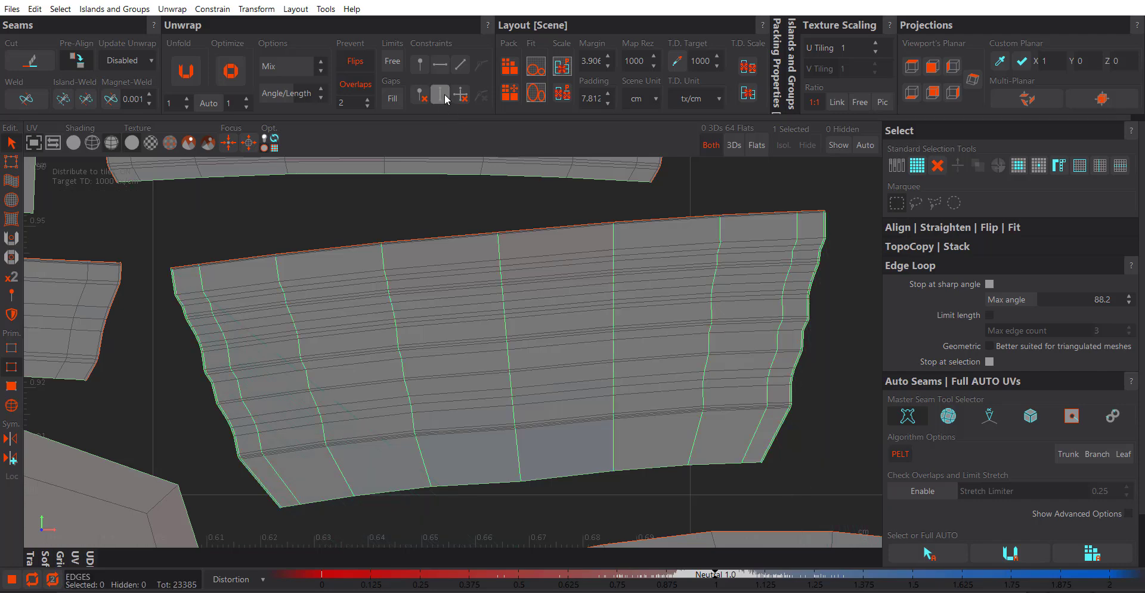
Unfold the island with all its parallel loops vertically constrained, and clear the selection to examine its distortion.
{"action": "left_click", "coordinate": [11, 405]}
{"action": "left_click", "coordinate": [325, 338]}
{"action": "left_click", "coordinate": [186, 78]}
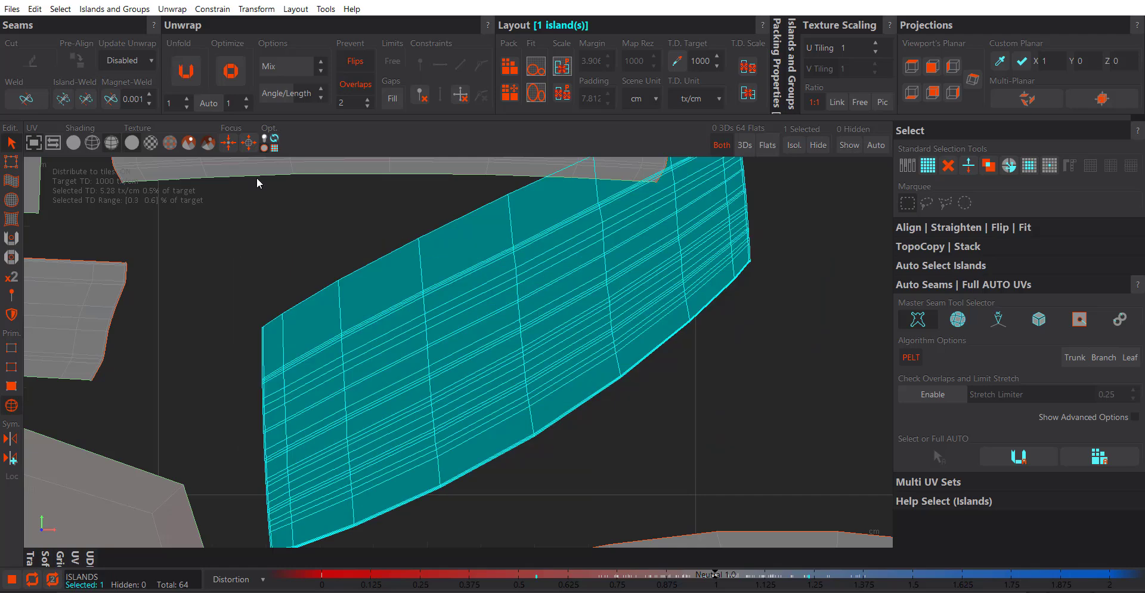
{"action": "scroll", "coordinate": [459, 383], "scroll_direction": "down", "scroll_amount": 1}
{"action": "scroll", "coordinate": [614, 267], "scroll_direction": "up", "scroll_amount": 2}
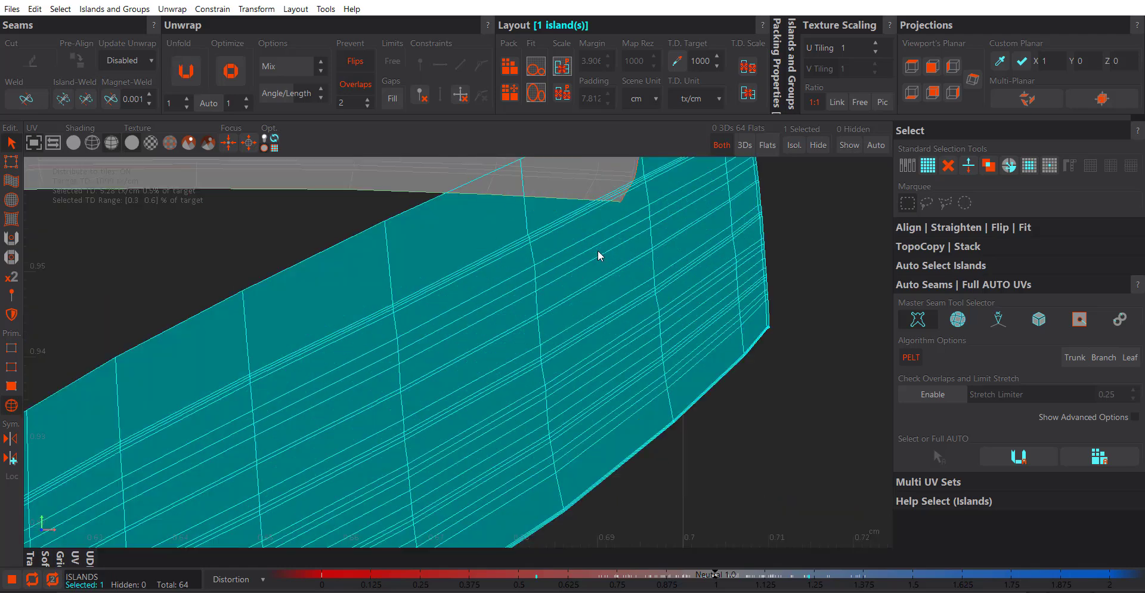
{"action": "key", "text": "ctrl+a"}
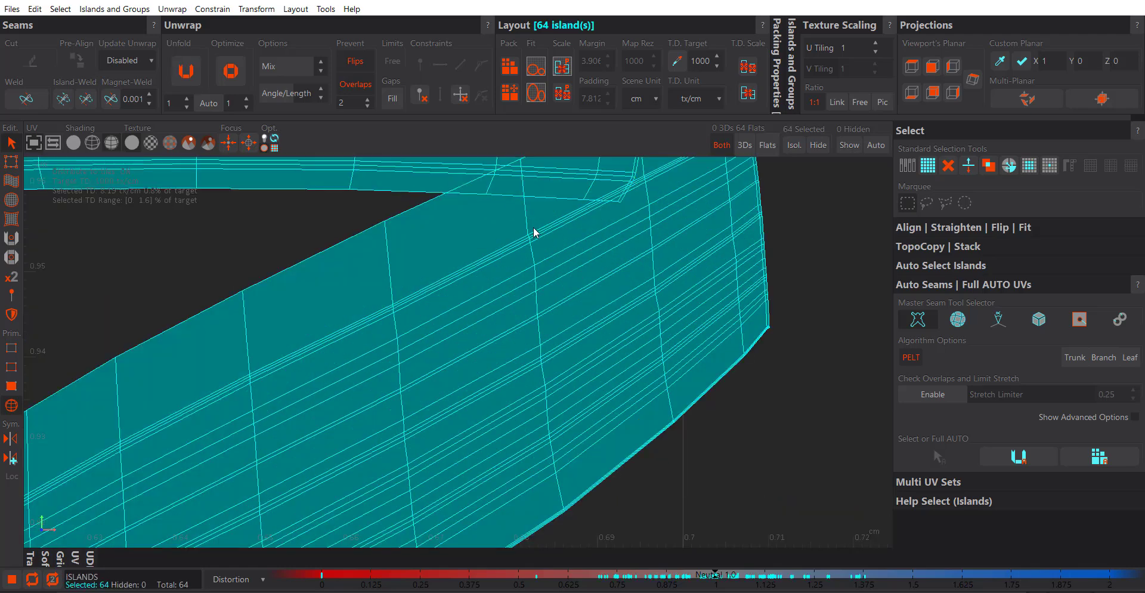
{"action": "scroll", "coordinate": [531, 230], "scroll_direction": "down", "scroll_amount": 3}
{"action": "left_click", "coordinate": [489, 290]}
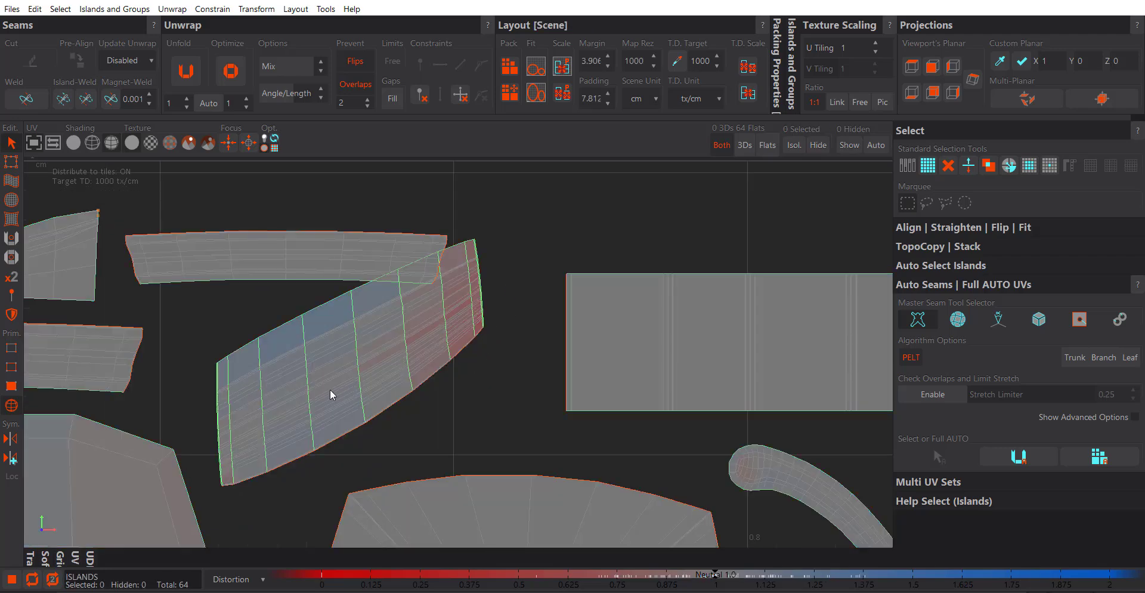
Select one of the island's lengthwise edge loops, extend the selection to its parallel loops, and constrain them horizontally.
{"action": "scroll", "coordinate": [328, 386], "scroll_direction": "up", "scroll_amount": 3}
{"action": "key", "text": "ctrl+a"}
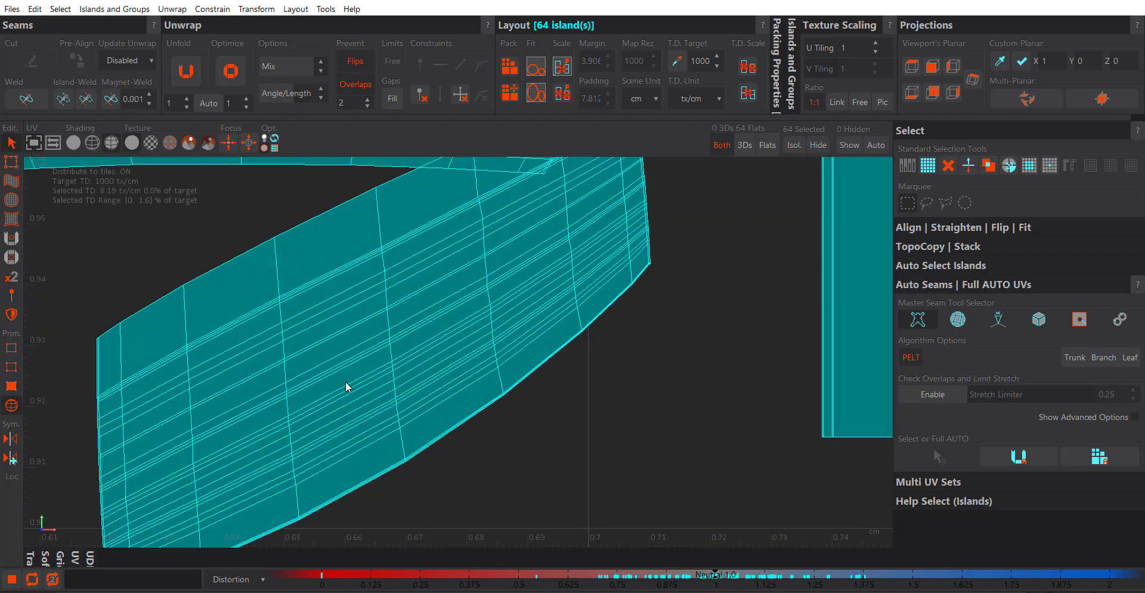
{"action": "left_click", "coordinate": [12, 367]}
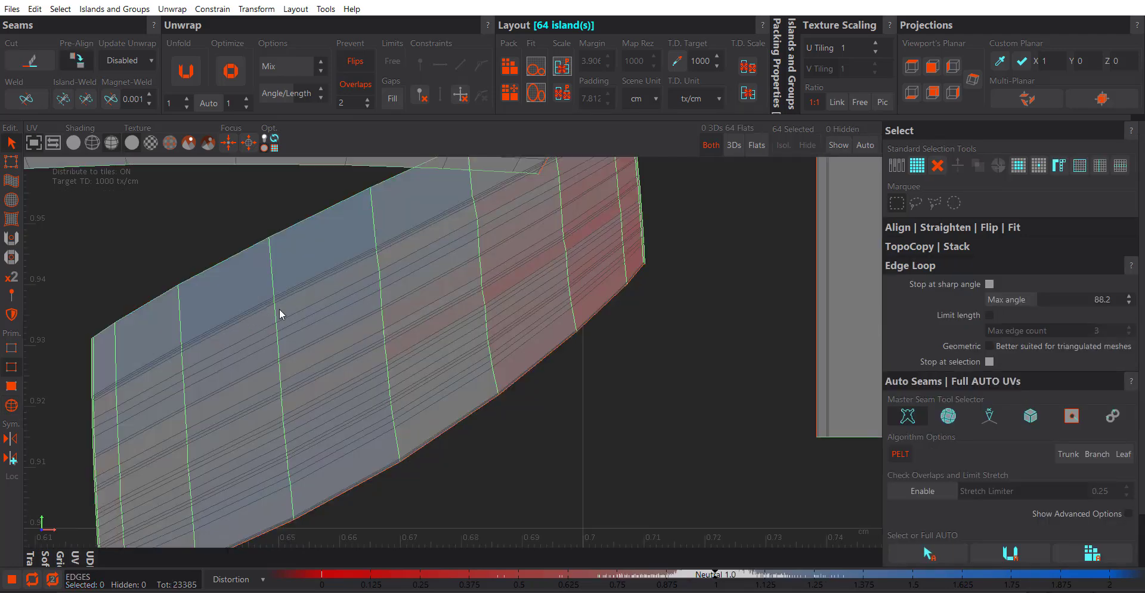
{"action": "double_click", "coordinate": [324, 316]}
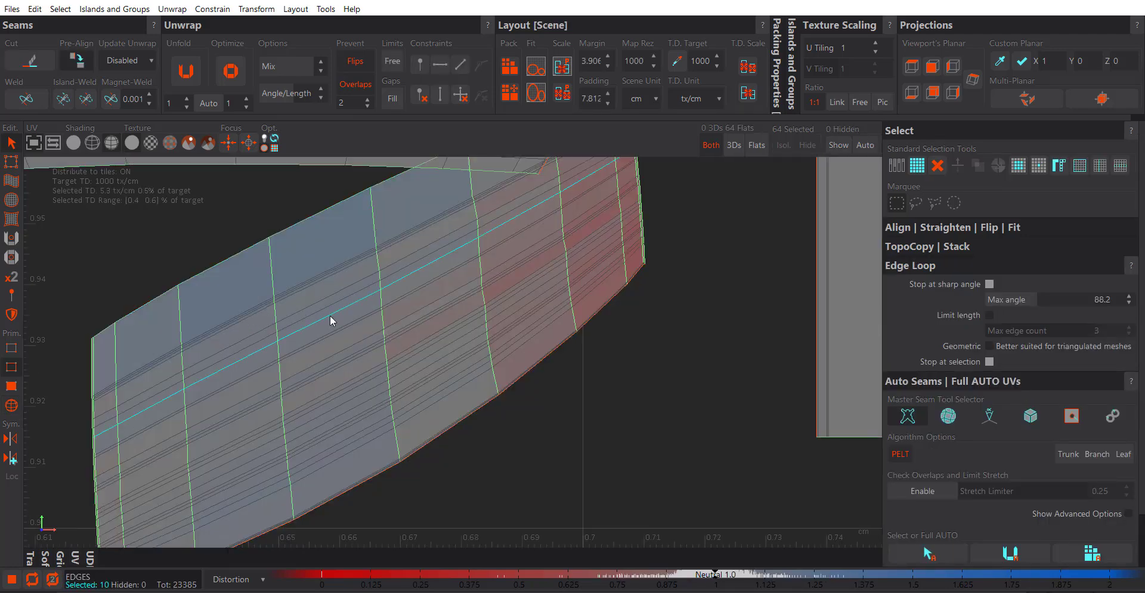
{"action": "left_click", "coordinate": [1120, 165]}
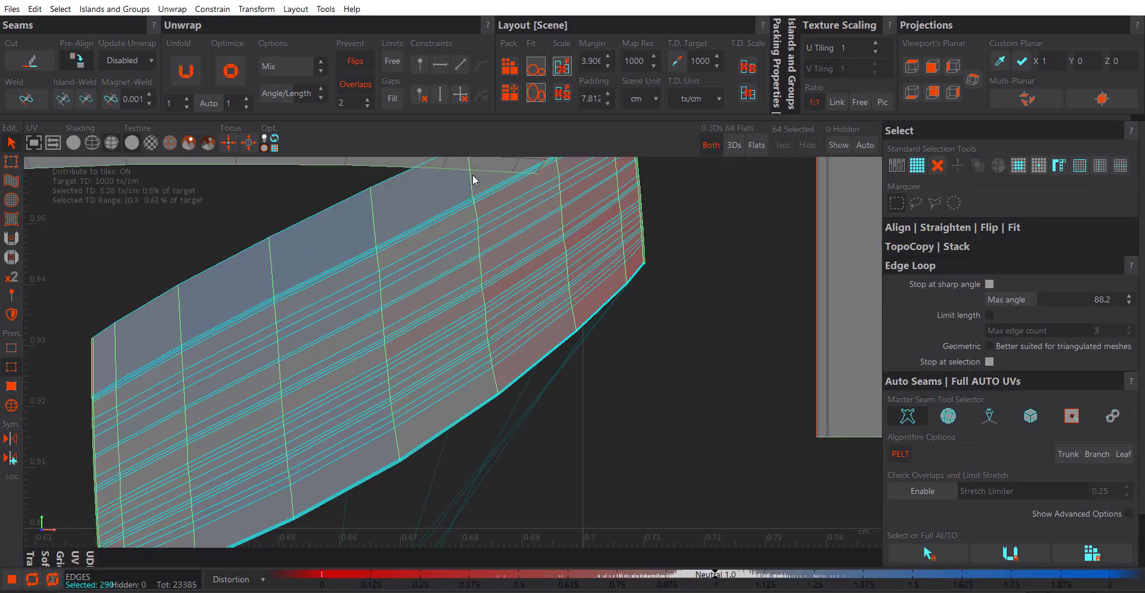
{"action": "left_click", "coordinate": [438, 72]}
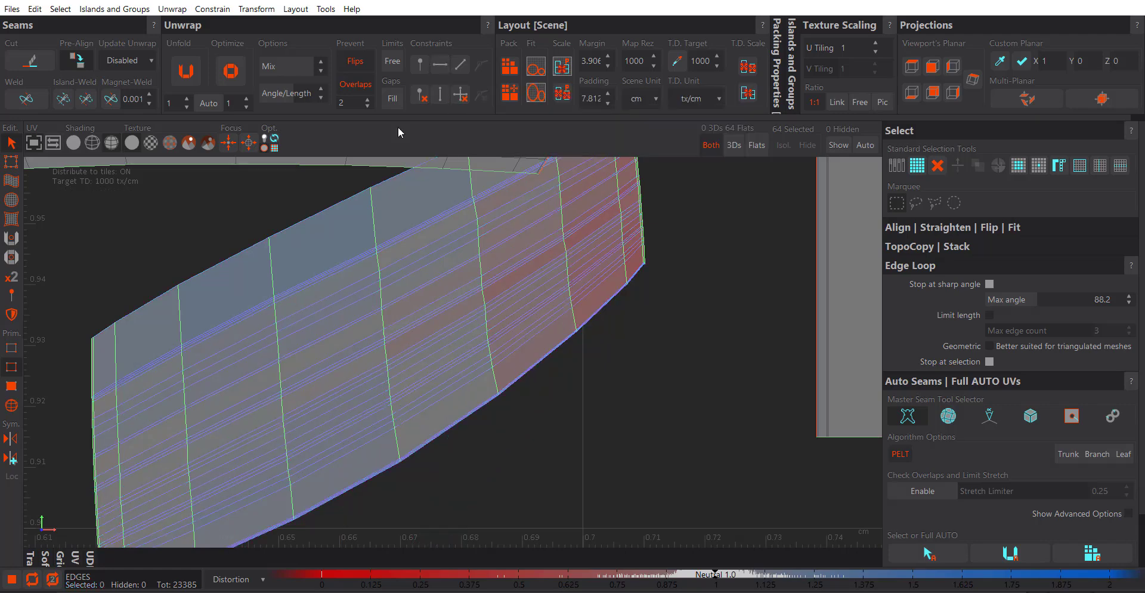
Unfold the island with both vertical and horizontal constraints, and examine the resulting shape and distortion.
{"action": "scroll", "coordinate": [486, 361], "scroll_direction": "down", "scroll_amount": 2}
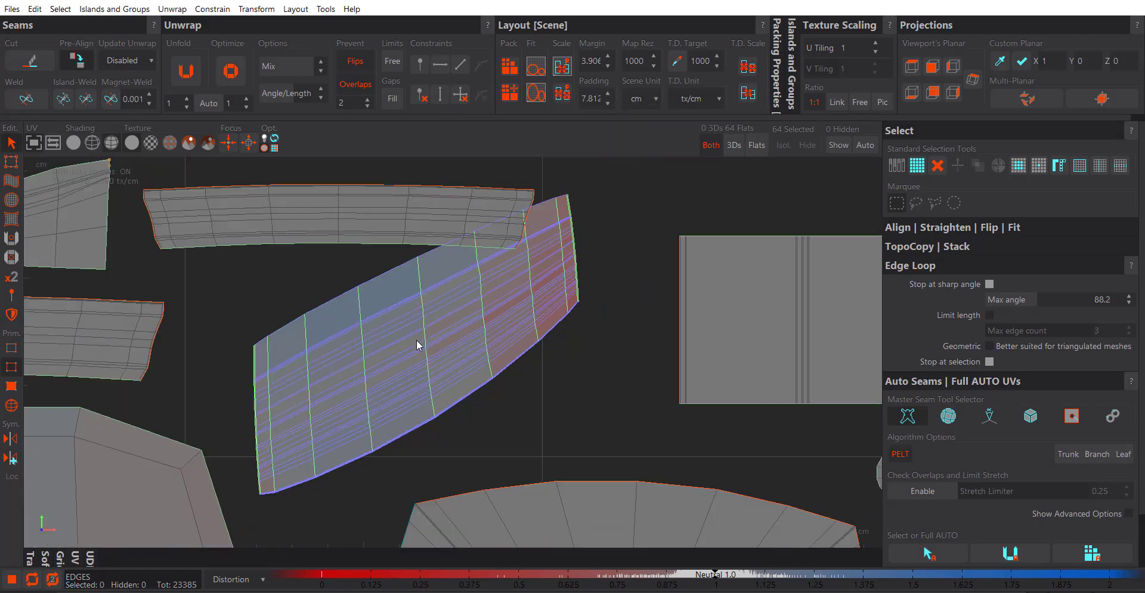
{"action": "left_click", "coordinate": [11, 406]}
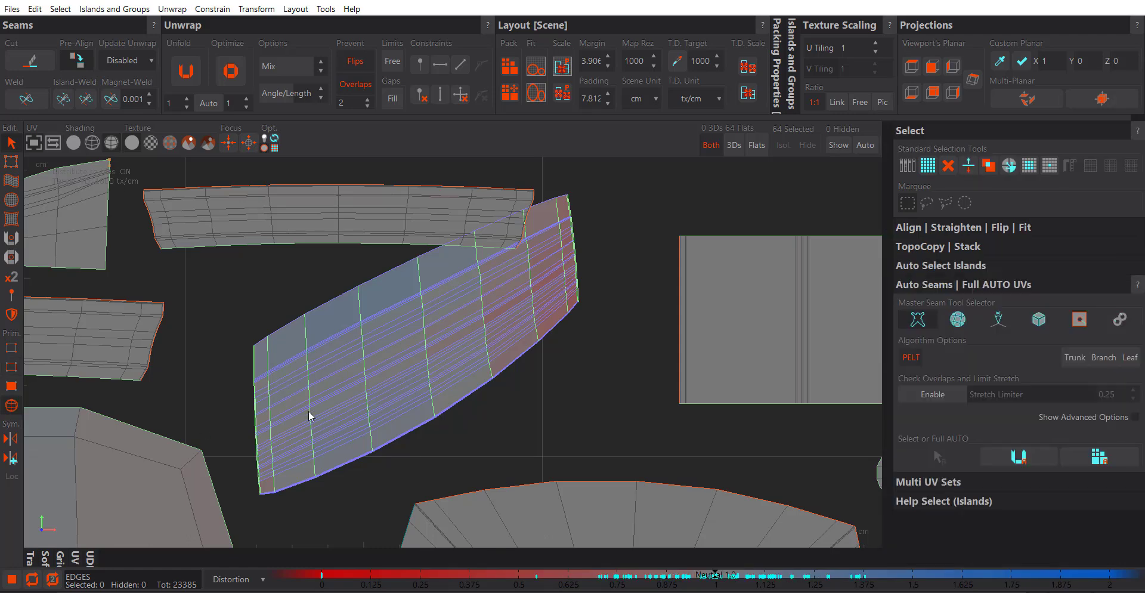
{"action": "left_click", "coordinate": [309, 416]}
{"action": "left_click", "coordinate": [200, 74]}
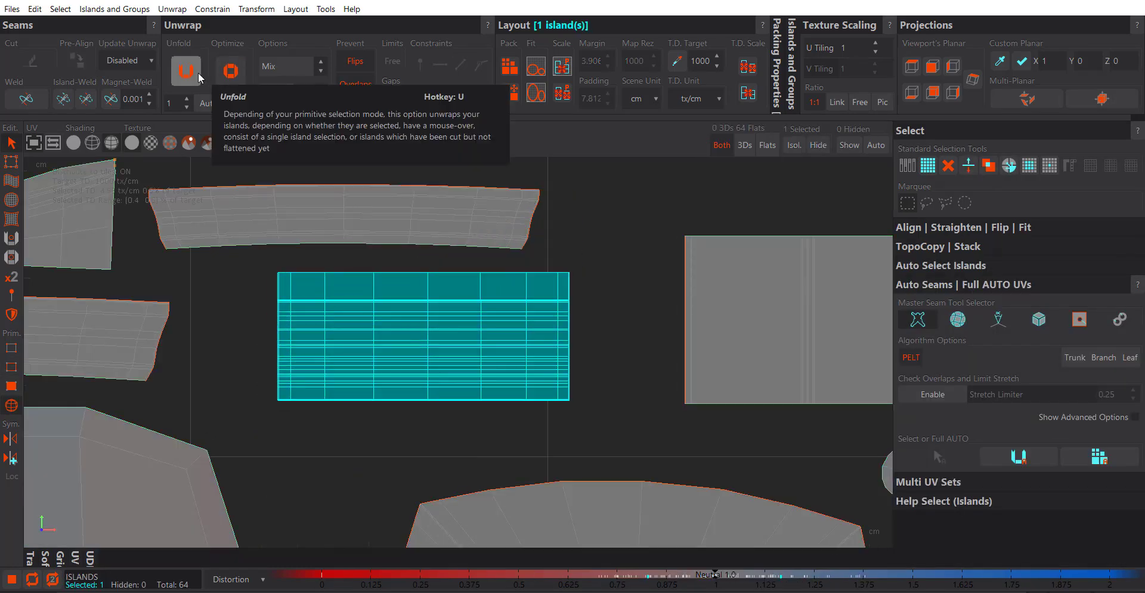
{"action": "key", "text": "f"}
{"action": "scroll", "coordinate": [445, 317], "scroll_direction": "down", "scroll_amount": 2}
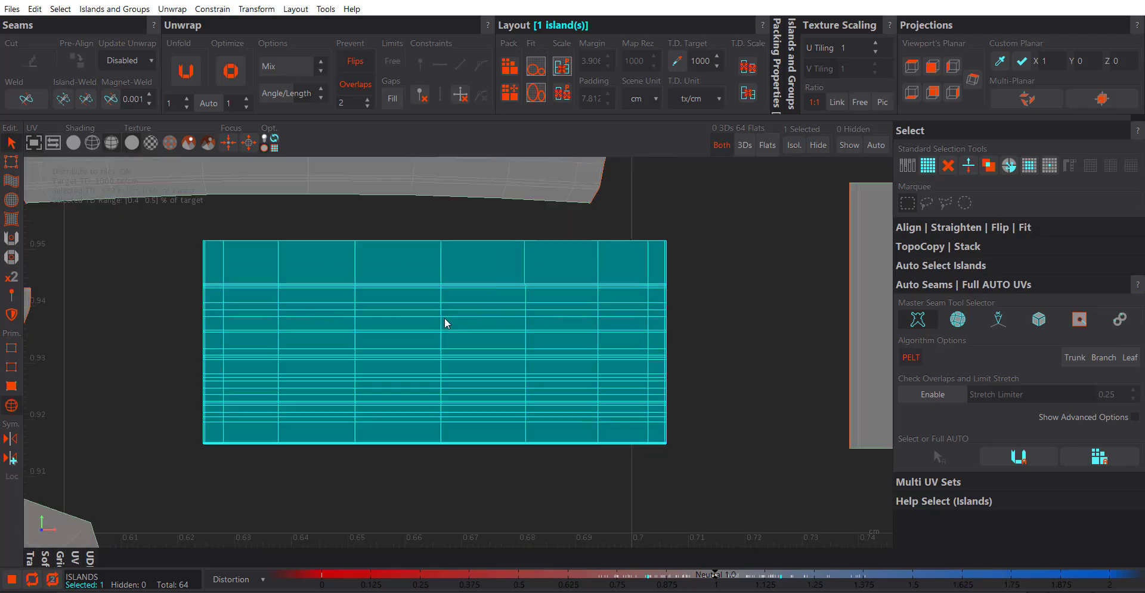
{"action": "left_click", "coordinate": [724, 278]}
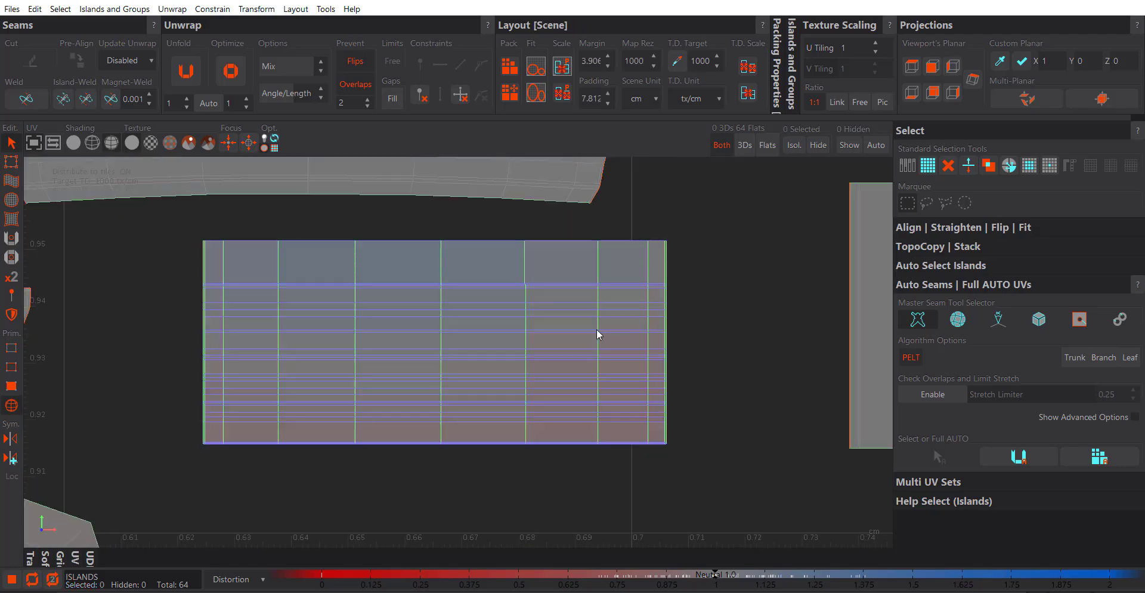
{"action": "scroll", "coordinate": [597, 334], "scroll_direction": "down", "scroll_amount": 2}
{"action": "scroll", "coordinate": [488, 375], "scroll_direction": "up", "scroll_amount": 1}
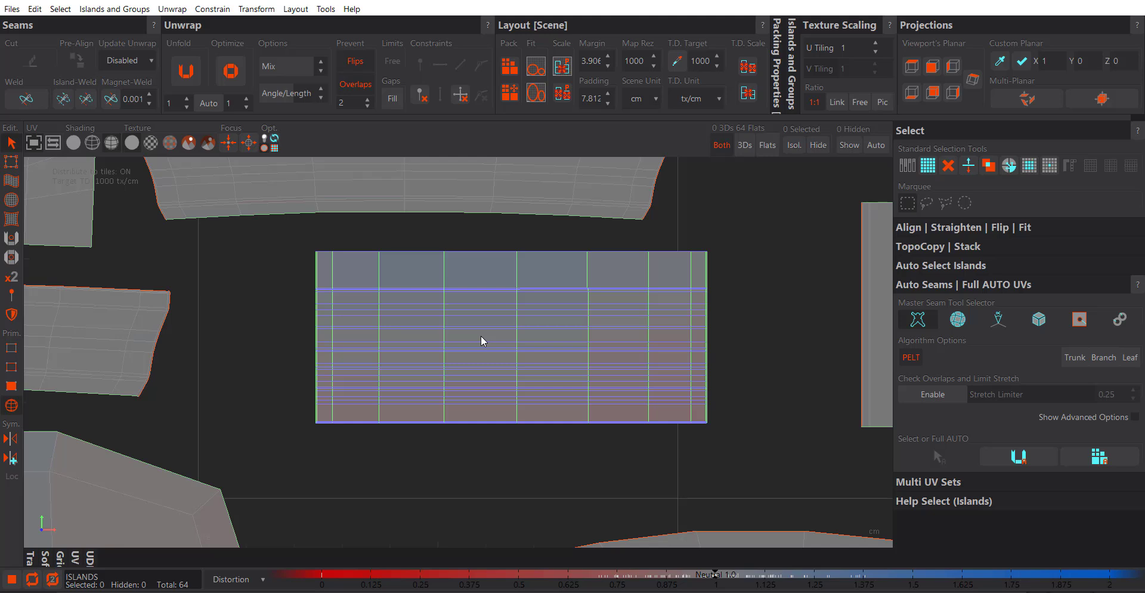
{"action": "scroll", "coordinate": [482, 340], "scroll_direction": "up", "scroll_amount": 1}
{"action": "middle_click_drag", "start_coordinate": [577, 288], "coordinate": [554, 304]}
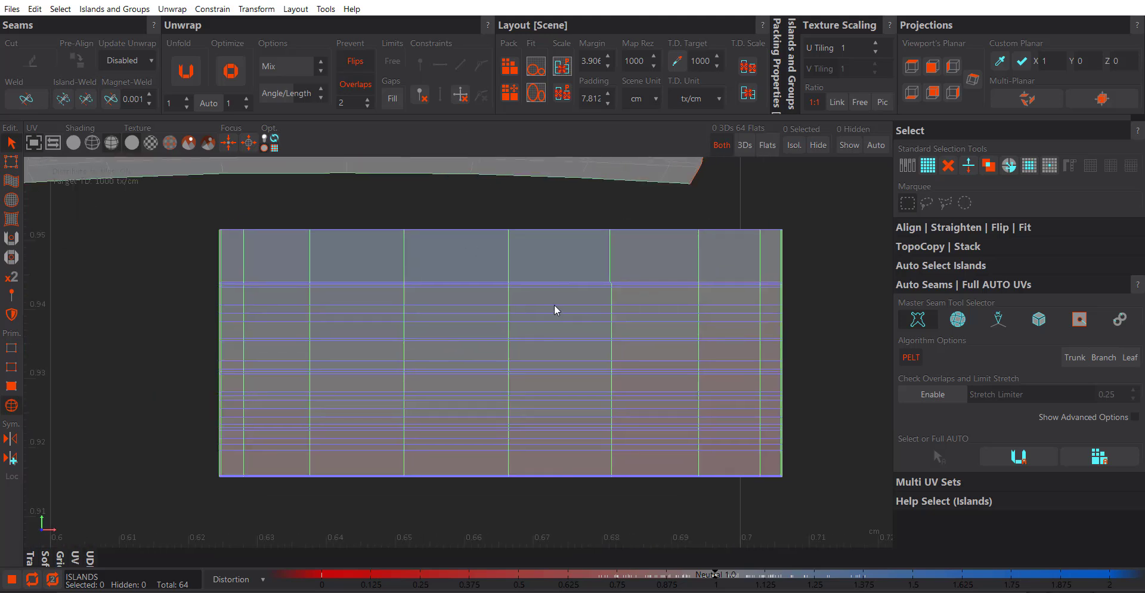
Unfold the fully constrained island again, optimize it, and clear the selection.
{"action": "left_click", "coordinate": [371, 264]}
{"action": "left_click", "coordinate": [181, 73]}
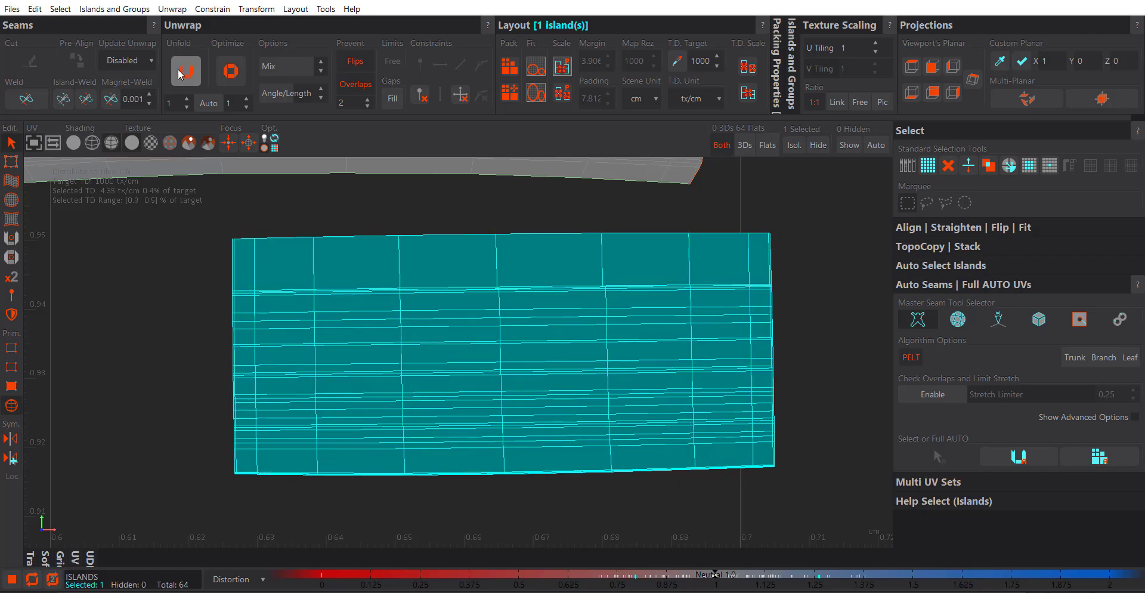
{"action": "left_click", "coordinate": [236, 79]}
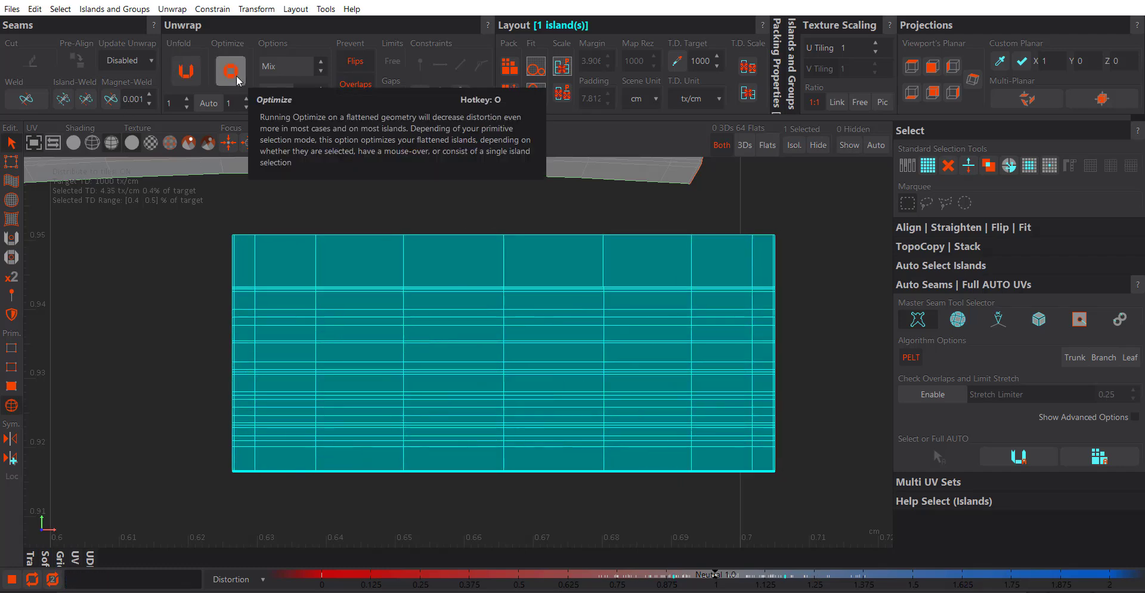
{"action": "left_click", "coordinate": [168, 278]}
{"action": "scroll", "coordinate": [267, 417], "scroll_direction": "down", "scroll_amount": 2}
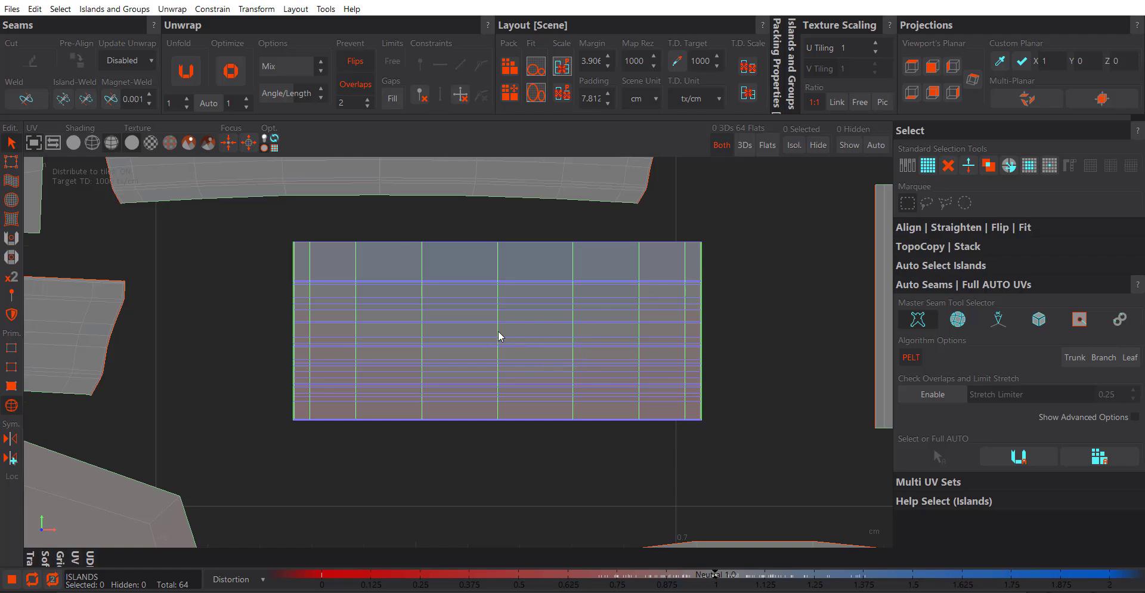
Select all edges of the straightened rectangular island and remove their vertical and horizontal constraints.
{"action": "scroll", "coordinate": [506, 339], "scroll_direction": "down", "scroll_amount": 3}
{"action": "scroll", "coordinate": [506, 340], "scroll_direction": "up", "scroll_amount": 5}
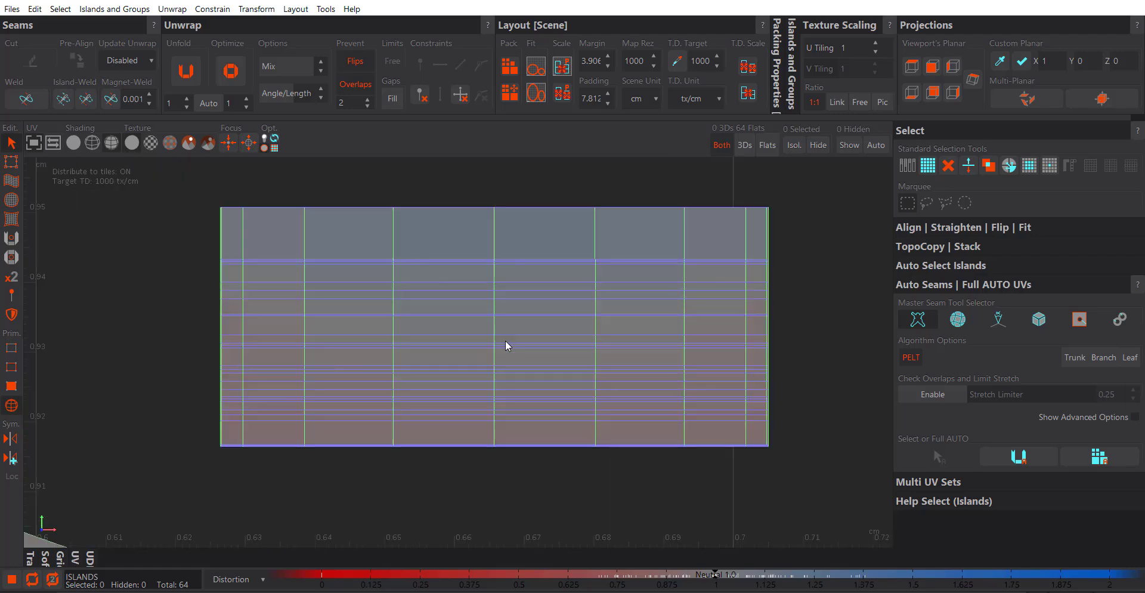
{"action": "scroll", "coordinate": [506, 340], "scroll_direction": "down", "scroll_amount": 3}
{"action": "scroll", "coordinate": [506, 340], "scroll_direction": "up", "scroll_amount": 2}
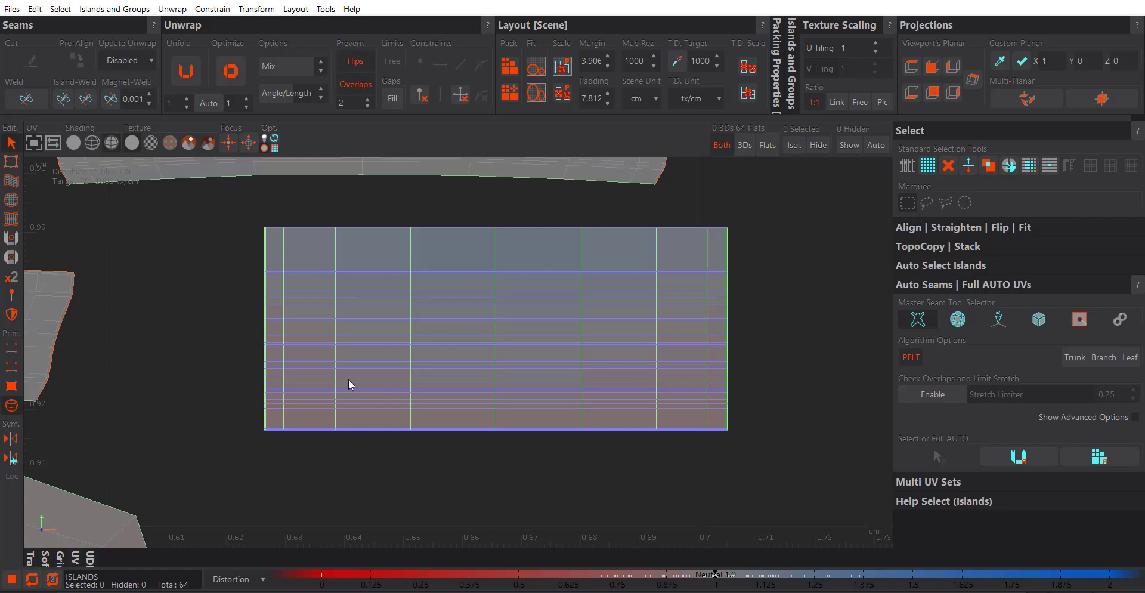
{"action": "scroll", "coordinate": [349, 378], "scroll_direction": "down", "scroll_amount": 4}
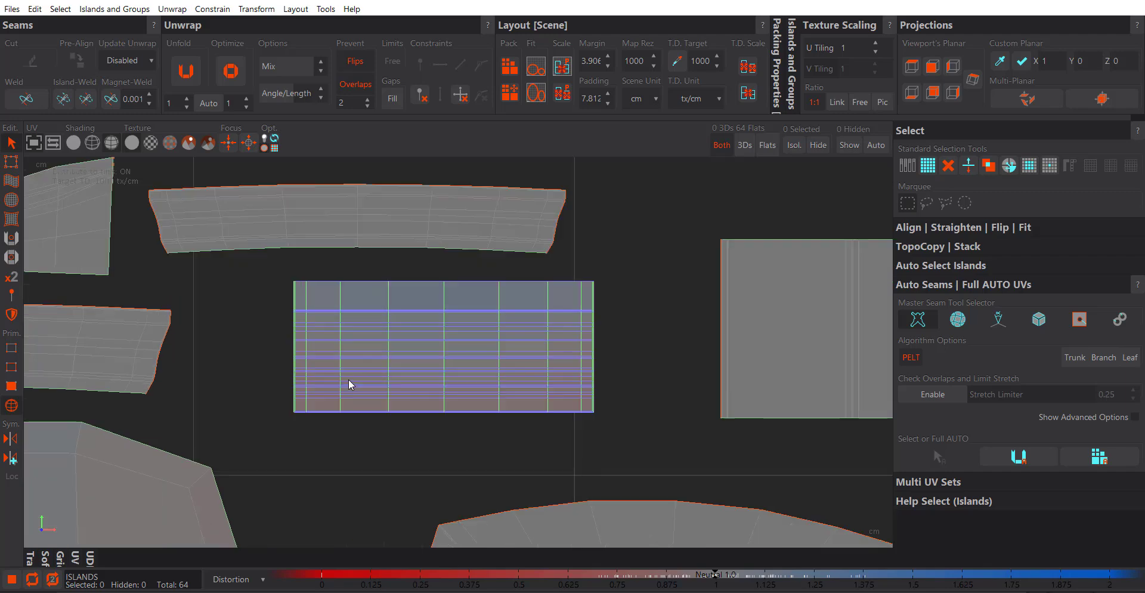
{"action": "middle_click_drag", "start_coordinate": [442, 339], "coordinate": [460, 346]}
{"action": "scroll", "coordinate": [327, 329], "scroll_direction": "up", "scroll_amount": 1}
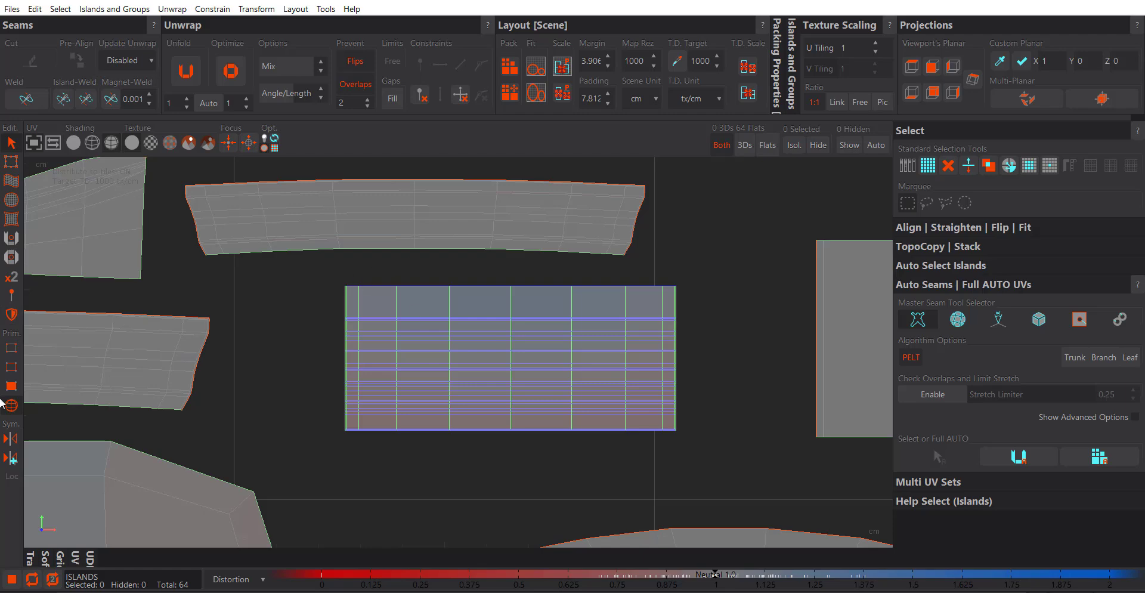
{"action": "left_click", "coordinate": [11, 366]}
{"action": "left_click_drag", "start_coordinate": [305, 275], "coordinate": [739, 451]}
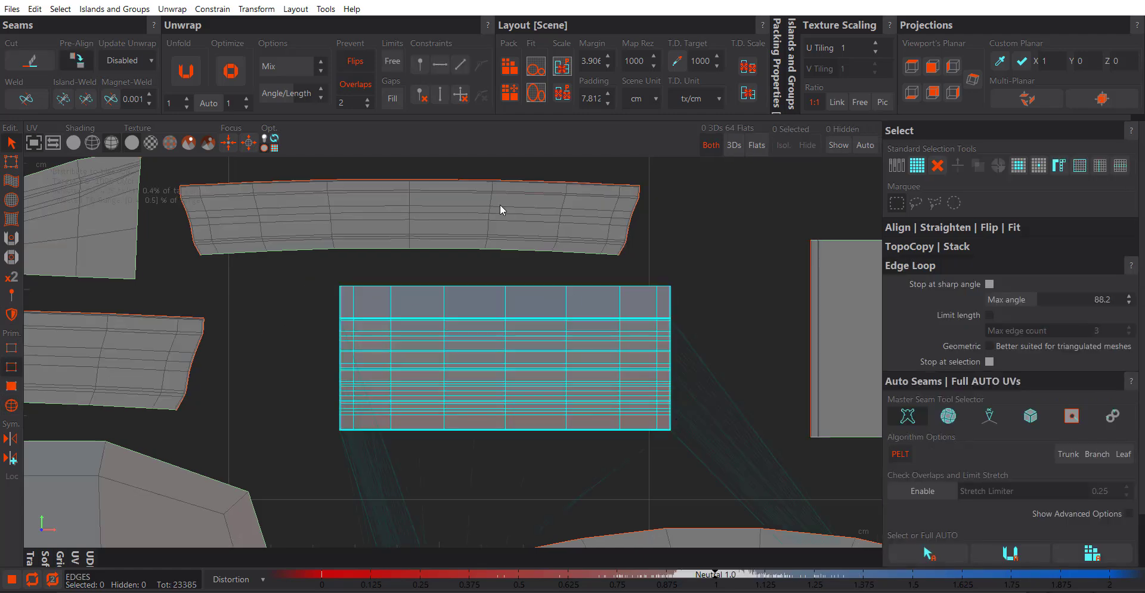
{"action": "left_click", "coordinate": [456, 104]}
Select the row of vertices along the rectangular island's upper border and pin them.
{"action": "scroll", "coordinate": [382, 336], "scroll_direction": "down", "scroll_amount": 3}
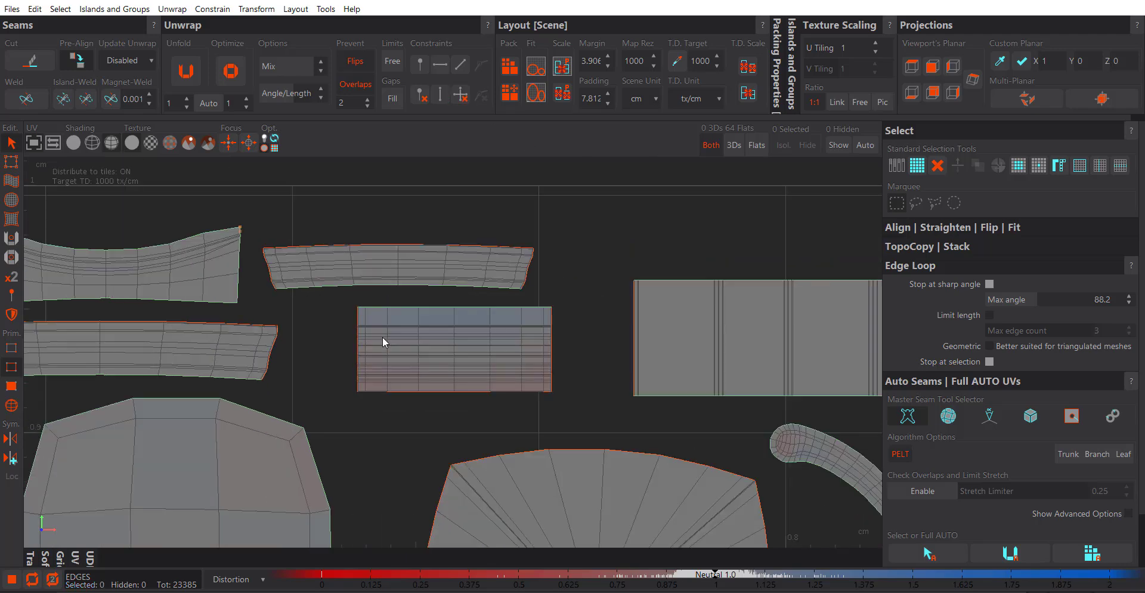
{"action": "scroll", "coordinate": [424, 342], "scroll_direction": "up", "scroll_amount": 2}
{"action": "middle_click_drag", "start_coordinate": [425, 341], "coordinate": [458, 342]}
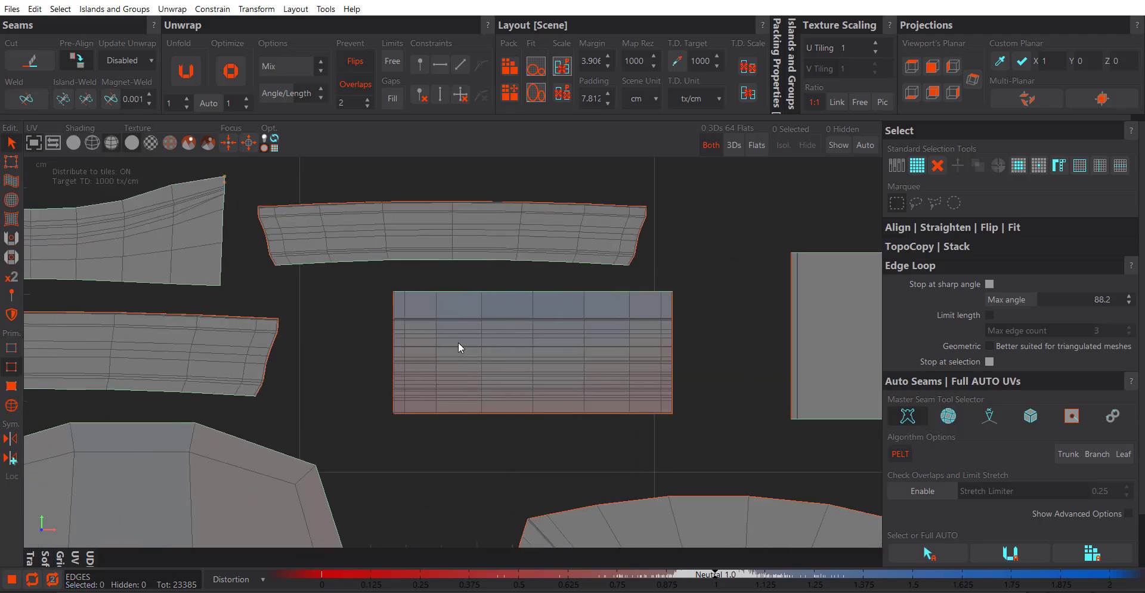
{"action": "scroll", "coordinate": [459, 344], "scroll_direction": "up", "scroll_amount": 2}
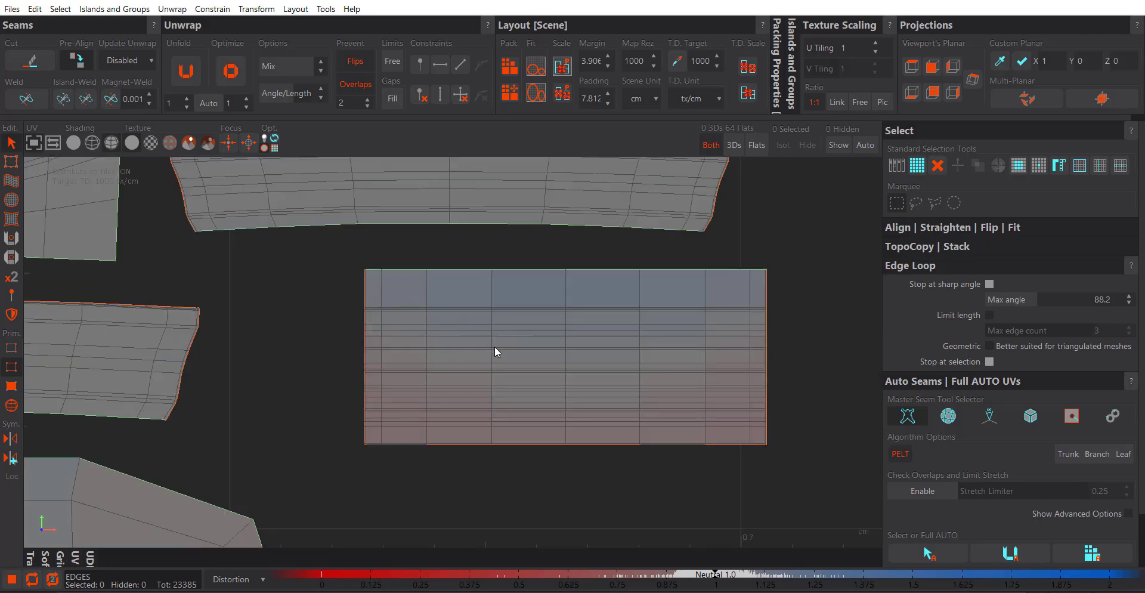
{"action": "scroll", "coordinate": [457, 373], "scroll_direction": "down", "scroll_amount": 3}
{"action": "scroll", "coordinate": [458, 355], "scroll_direction": "up", "scroll_amount": 2}
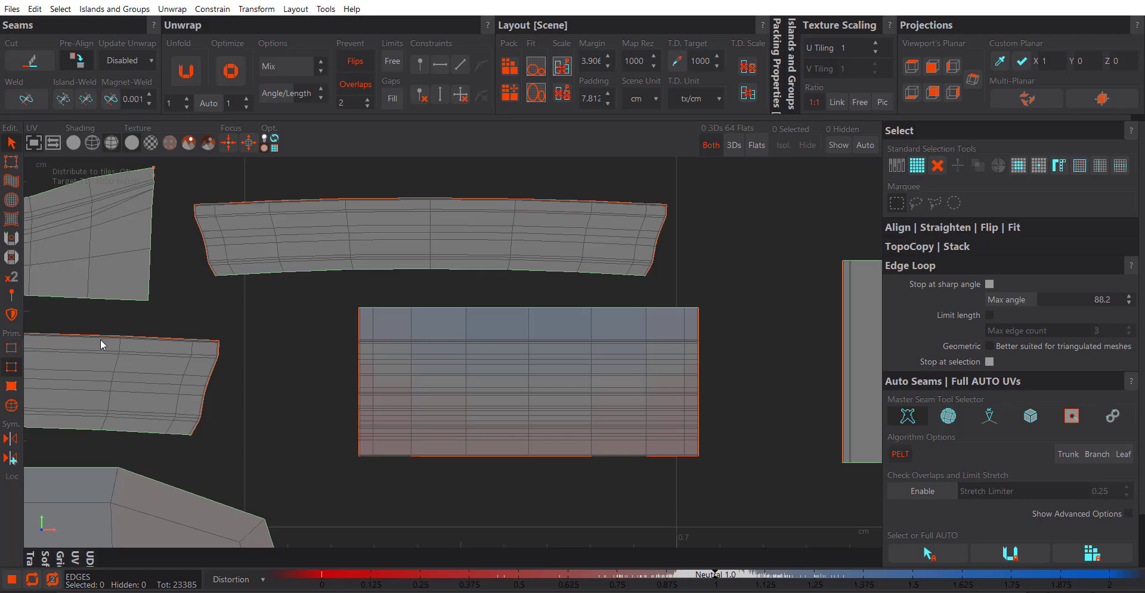
{"action": "left_click", "coordinate": [10, 349]}
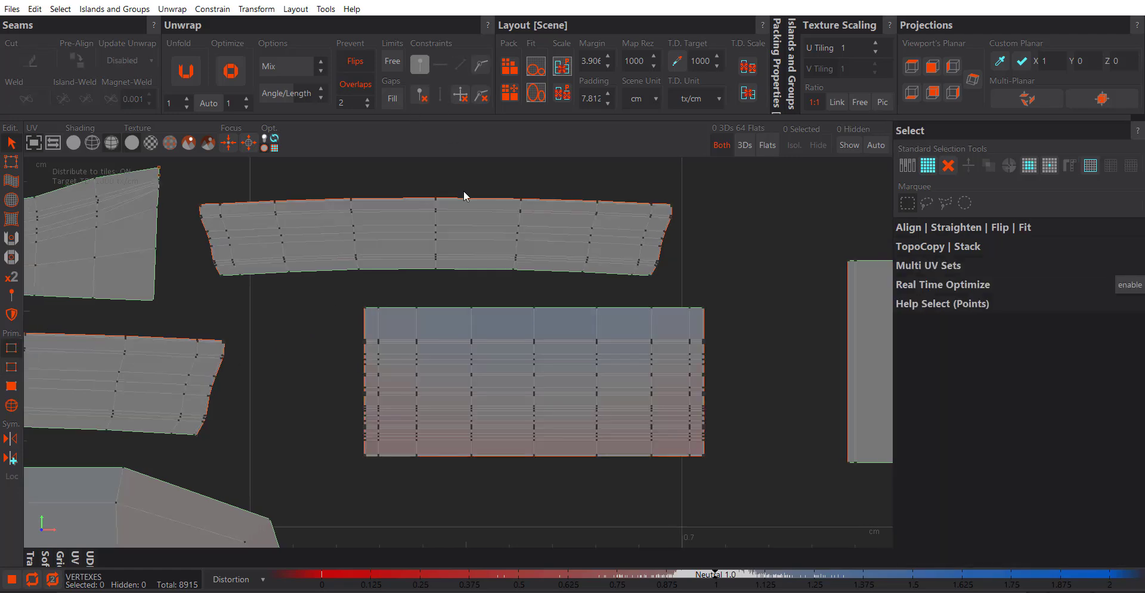
{"action": "left_click_drag", "start_coordinate": [321, 296], "coordinate": [758, 335]}
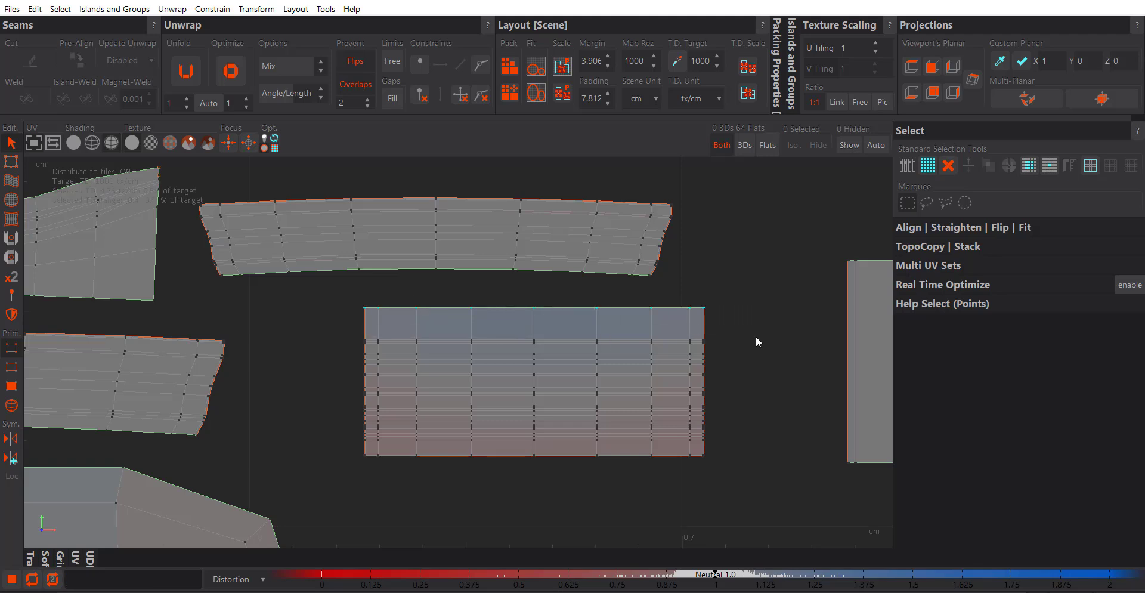
{"action": "left_click", "coordinate": [420, 68]}
{"action": "scroll", "coordinate": [476, 438], "scroll_direction": "up", "scroll_amount": 2}
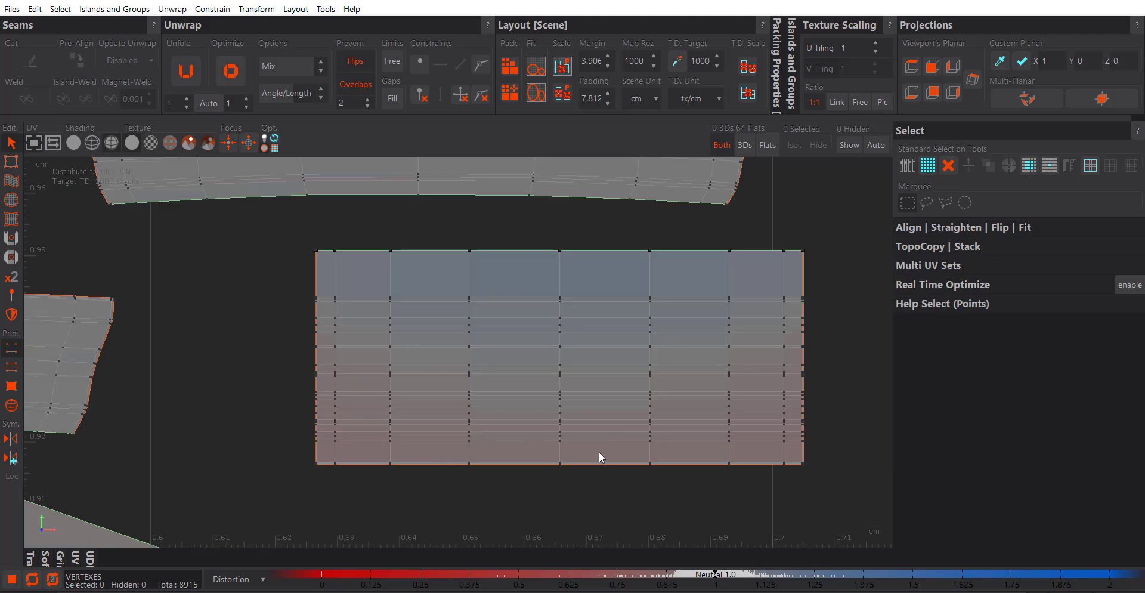
Select the row of vertices along the rectangular island's lower border and pin them.
{"action": "middle_click_drag", "start_coordinate": [745, 442], "coordinate": [741, 391]}
{"action": "left_click_drag", "start_coordinate": [813, 399], "coordinate": [314, 473]}
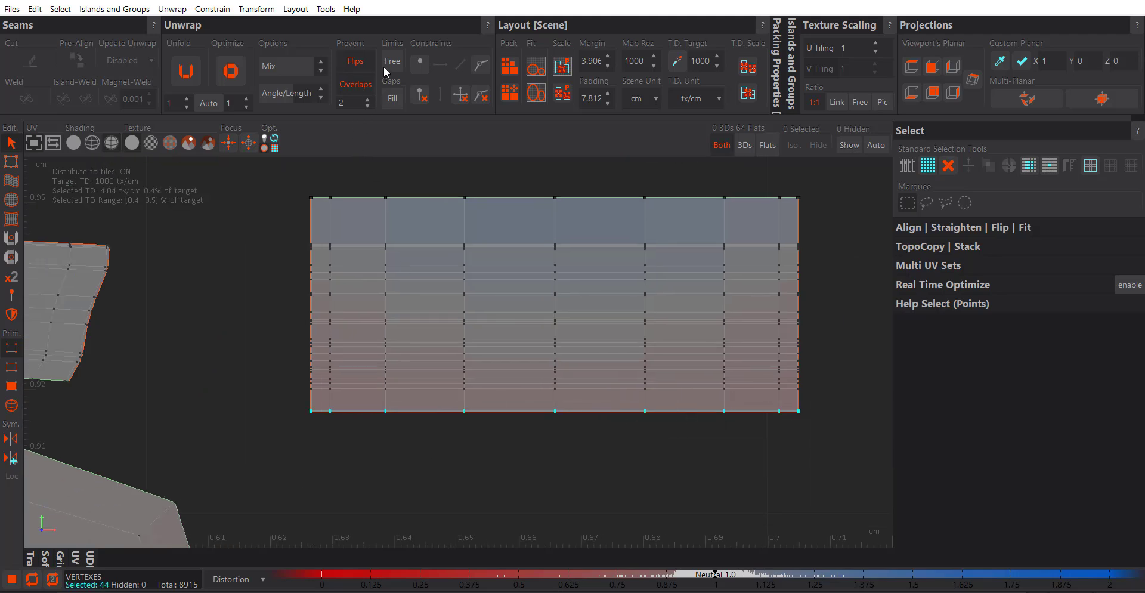
{"action": "left_click", "coordinate": [423, 61]}
{"action": "scroll", "coordinate": [438, 318], "scroll_direction": "down", "scroll_amount": 1}
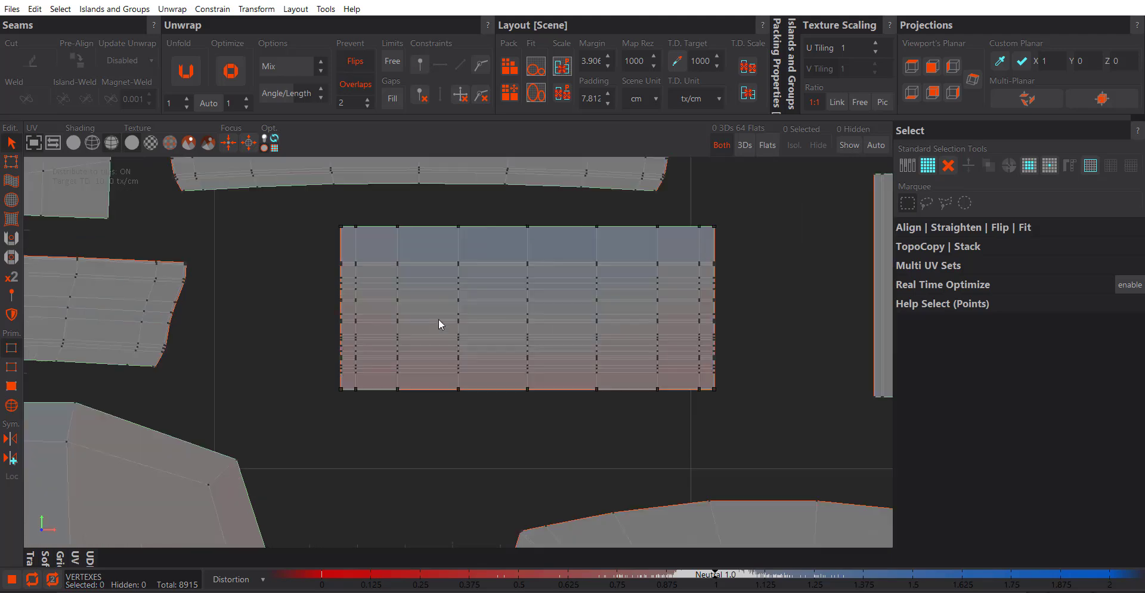
Select the whole island with its pinned upper and lower borders, unfold it, and optimize it.
{"action": "middle_click_drag", "start_coordinate": [519, 290], "coordinate": [495, 305]}
{"action": "left_click", "coordinate": [11, 405]}
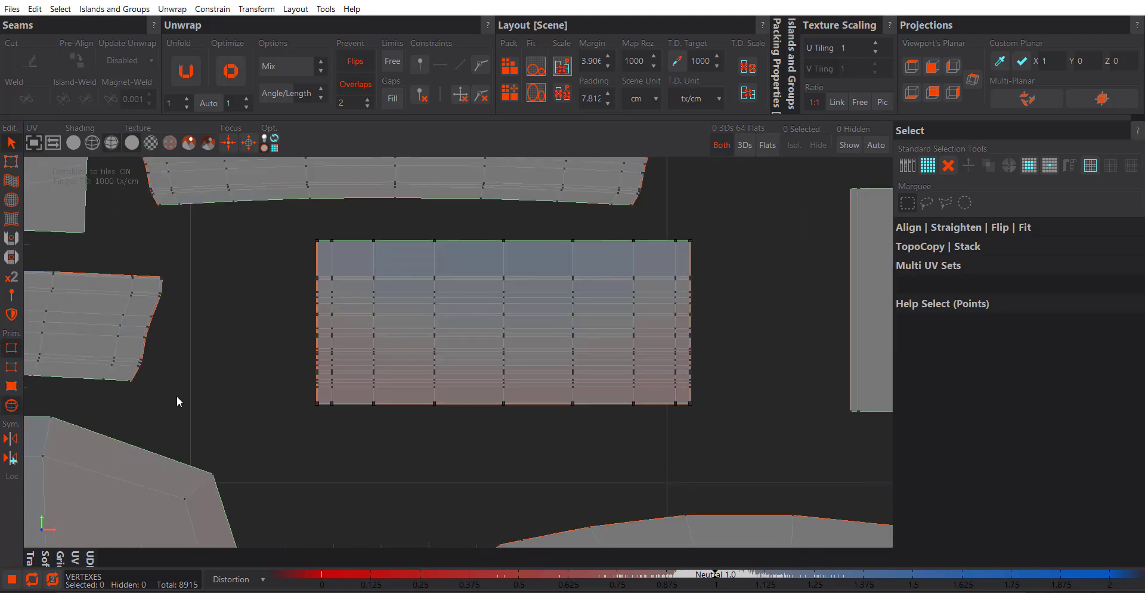
{"action": "key", "text": "F4"}
{"action": "left_click", "coordinate": [388, 337]}
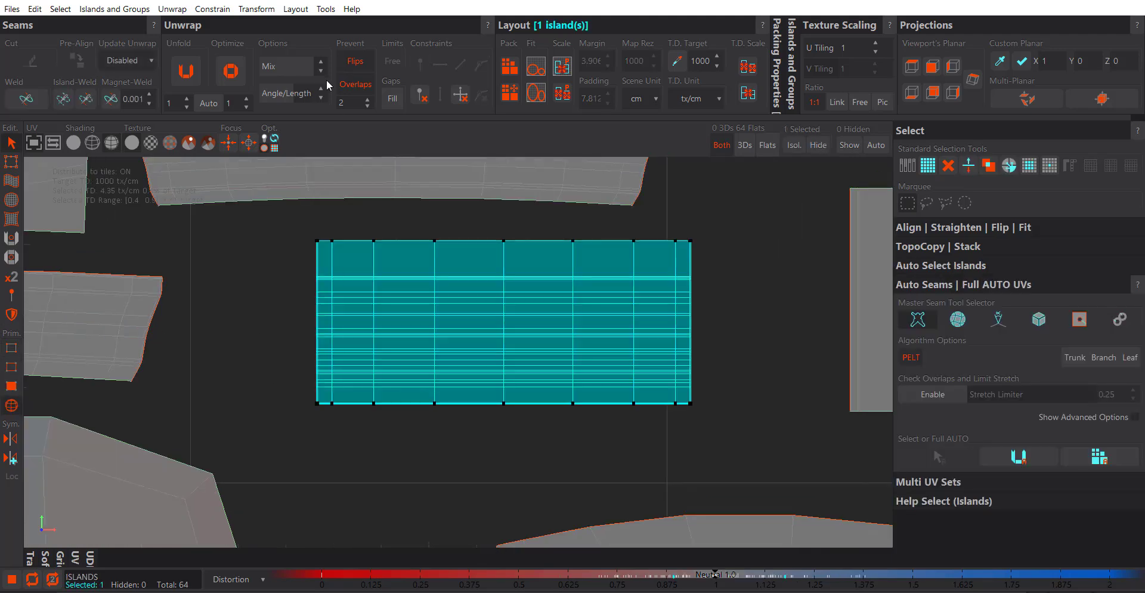
{"action": "left_click", "coordinate": [180, 67]}
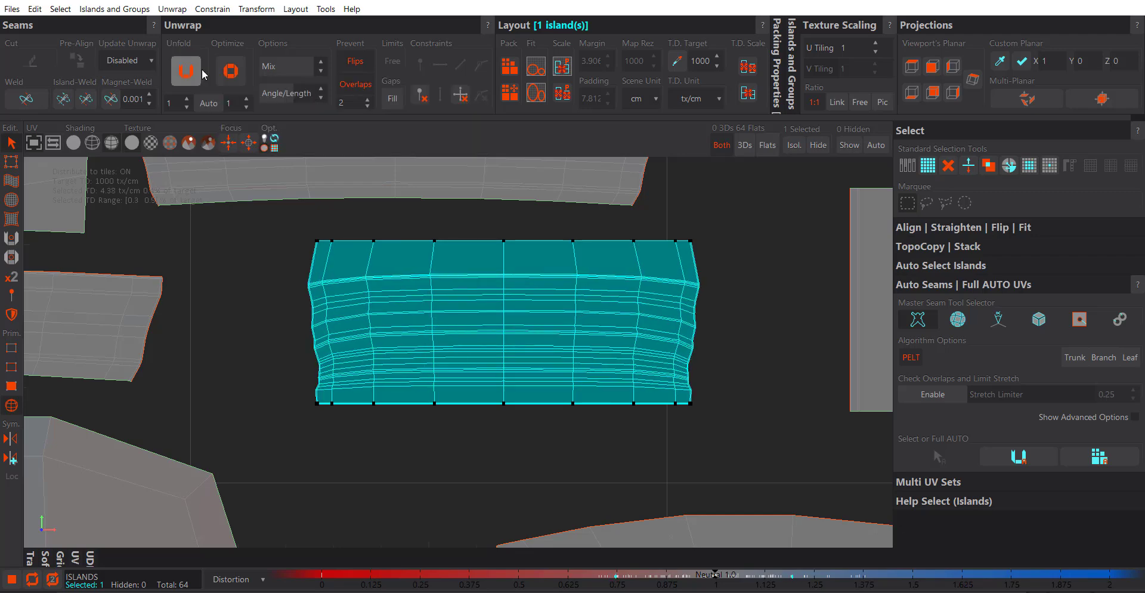
{"action": "left_click", "coordinate": [232, 72]}
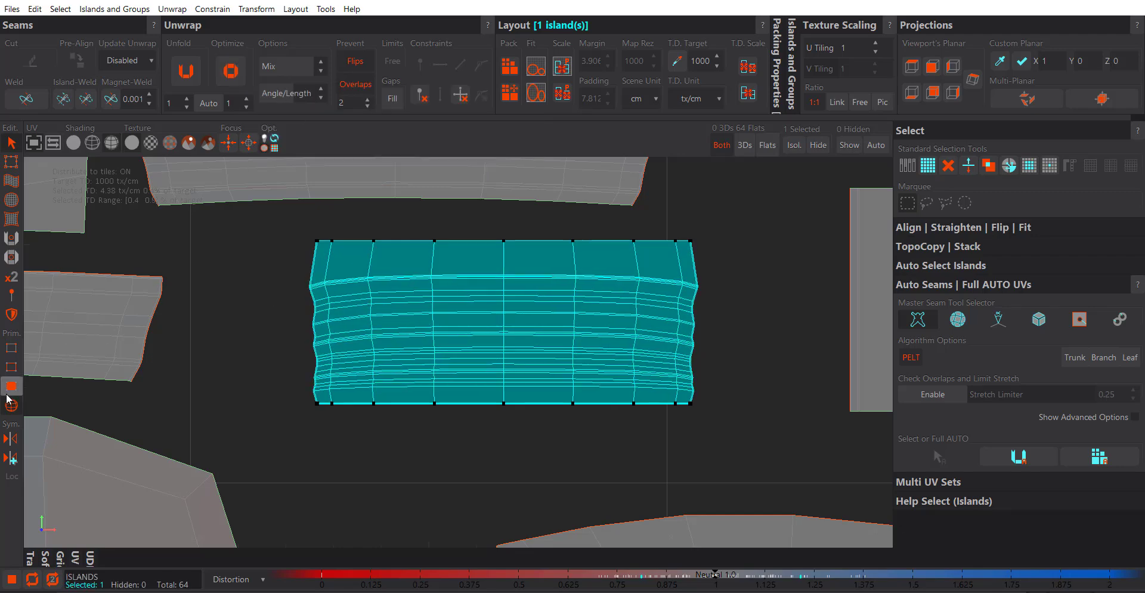
Select all of the island's vertices and remove their pins.
{"action": "left_click", "coordinate": [11, 349]}
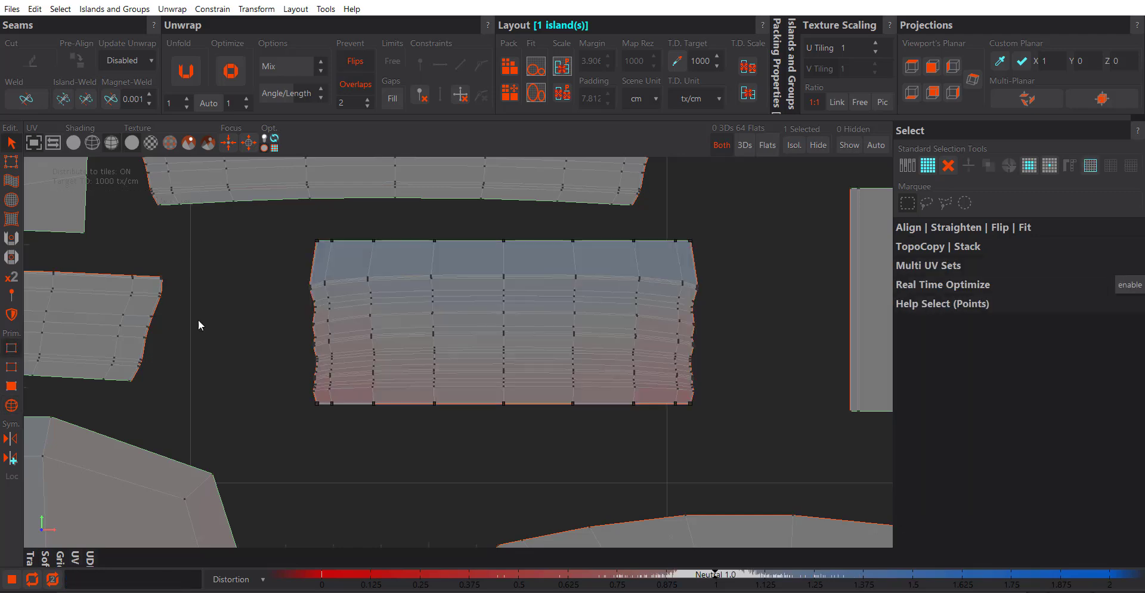
{"action": "left_click_drag", "start_coordinate": [268, 231], "coordinate": [733, 431]}
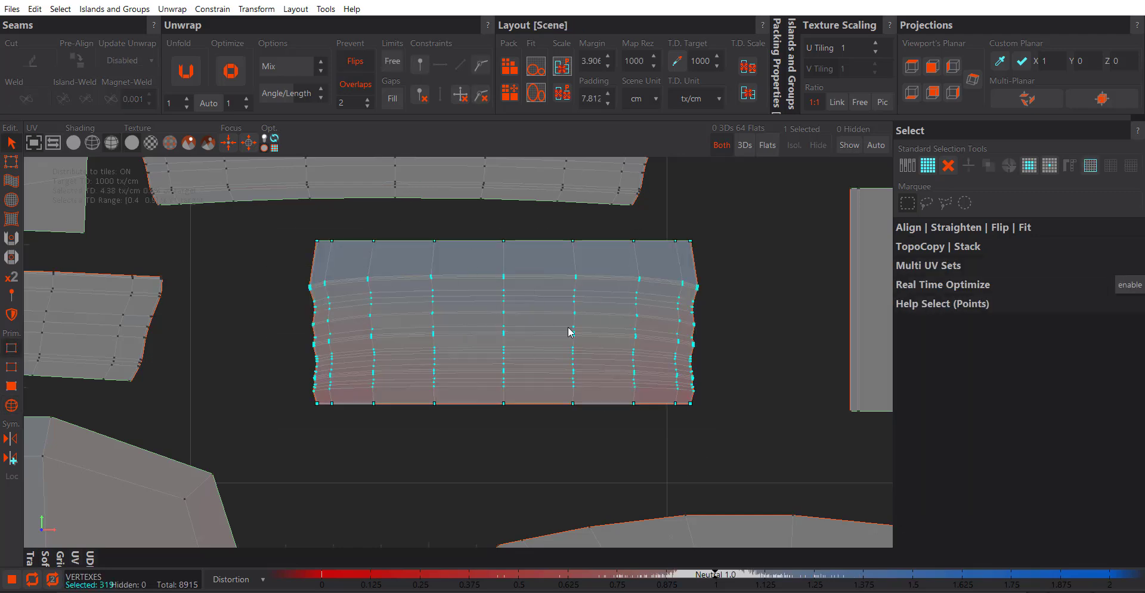
{"action": "left_click", "coordinate": [421, 96]}
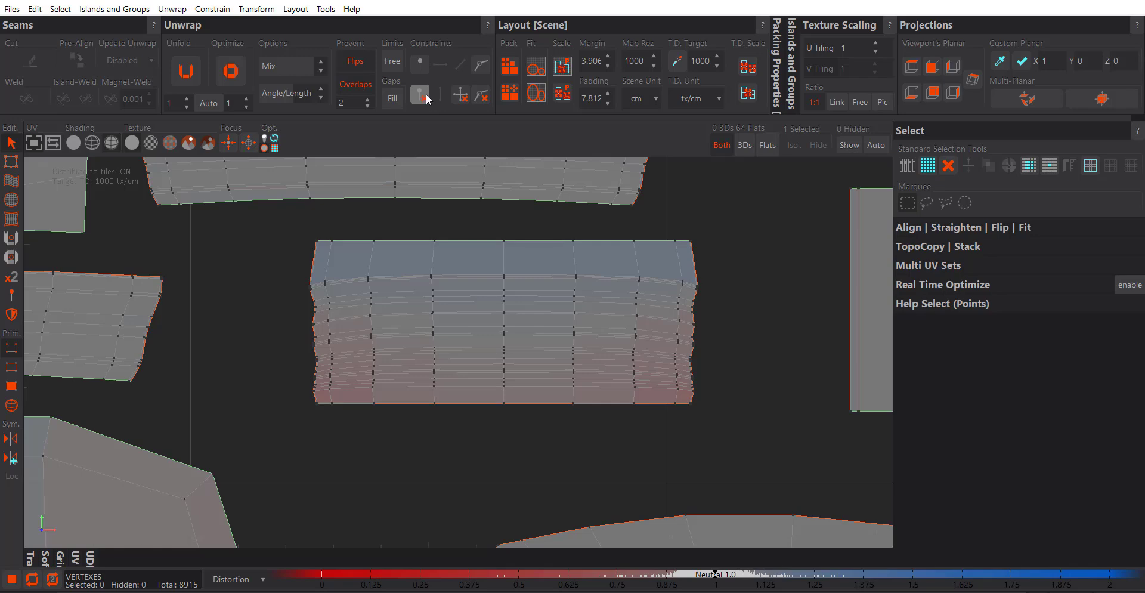